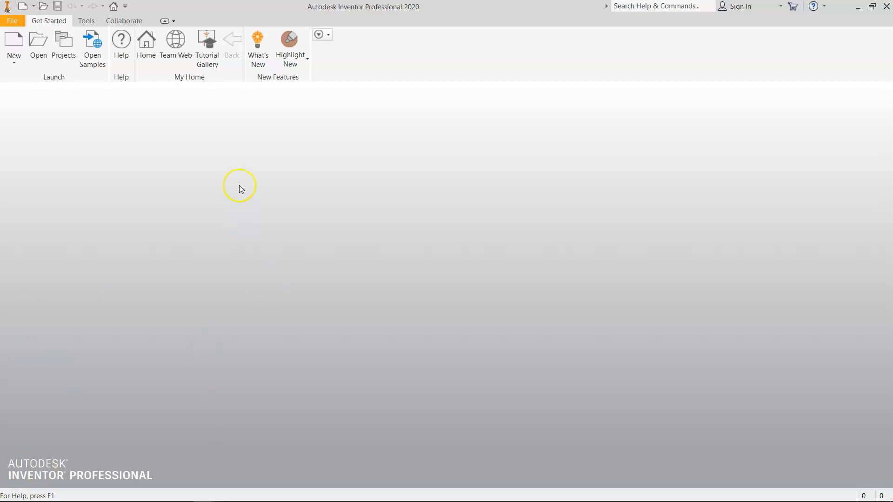
Create a new drawing from the RH Drawing Sheet Template.idw template
click(6, 48)
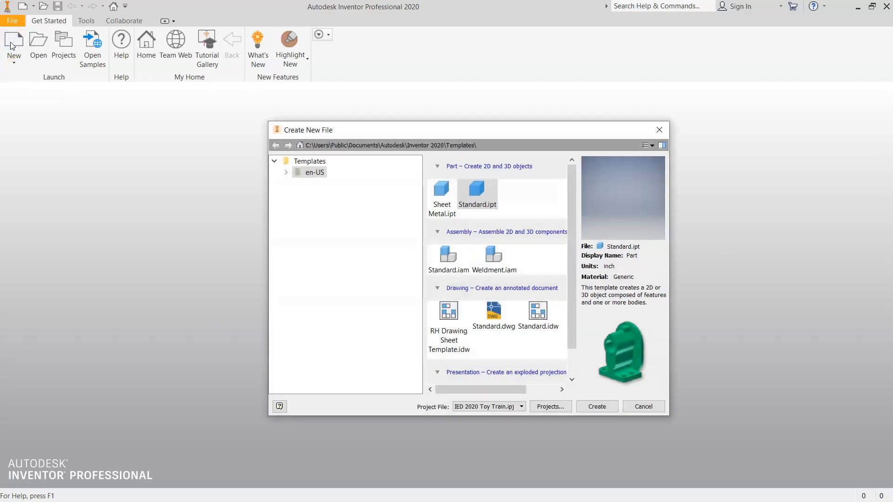
click(449, 323)
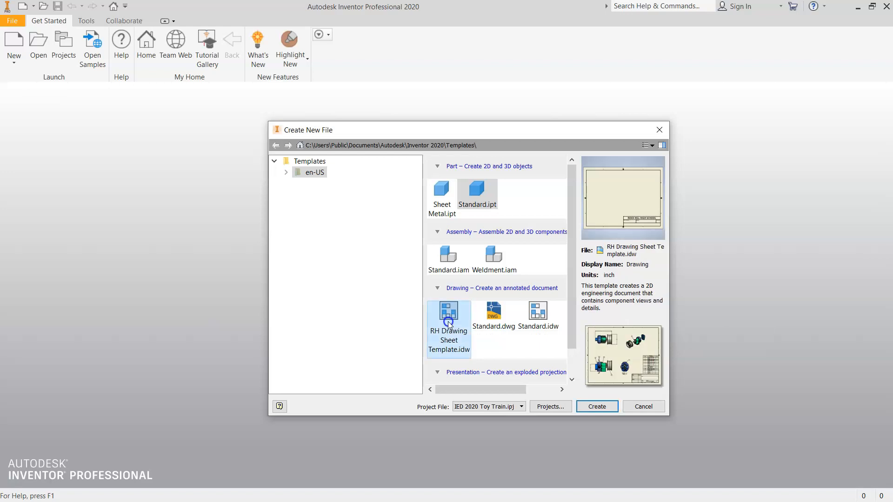
click(597, 408)
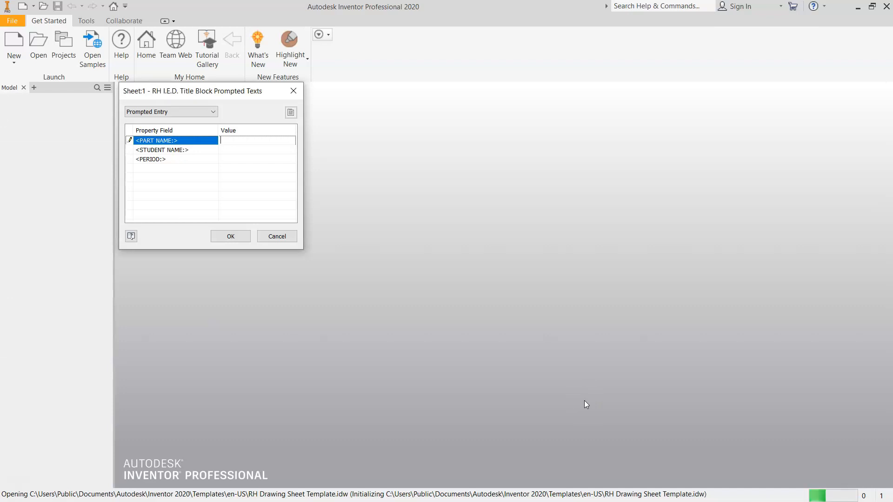
Fill in the title block with part name TRAIN BODY, the student's name and period 3RD
text(TRAIN BODY)
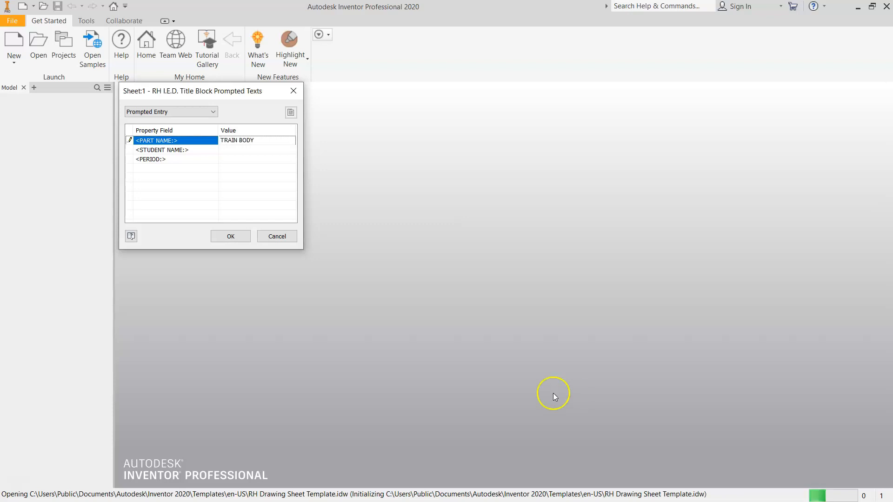
click(262, 151)
text(MR MAC)
click(257, 152)
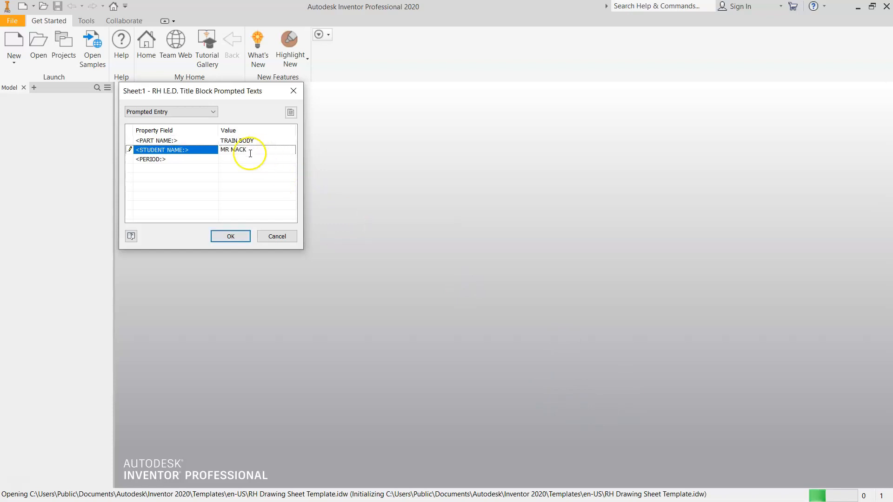
click(259, 159)
text(3R)
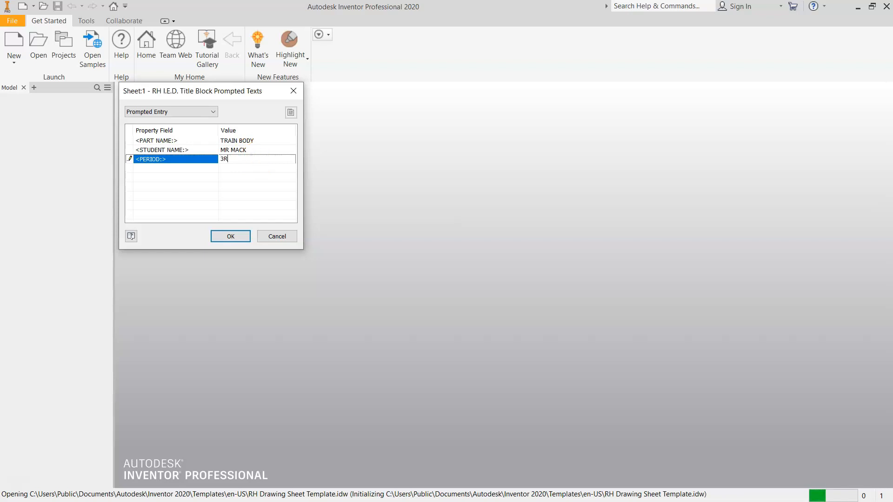
text(D)
click(231, 236)
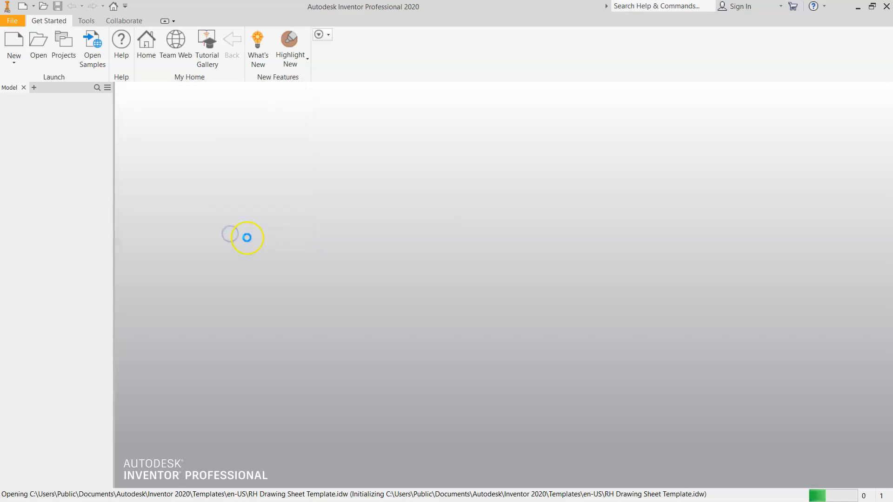
Start a base view of the Train Body part from the IED 2020 Toy Train folder
click(12, 52)
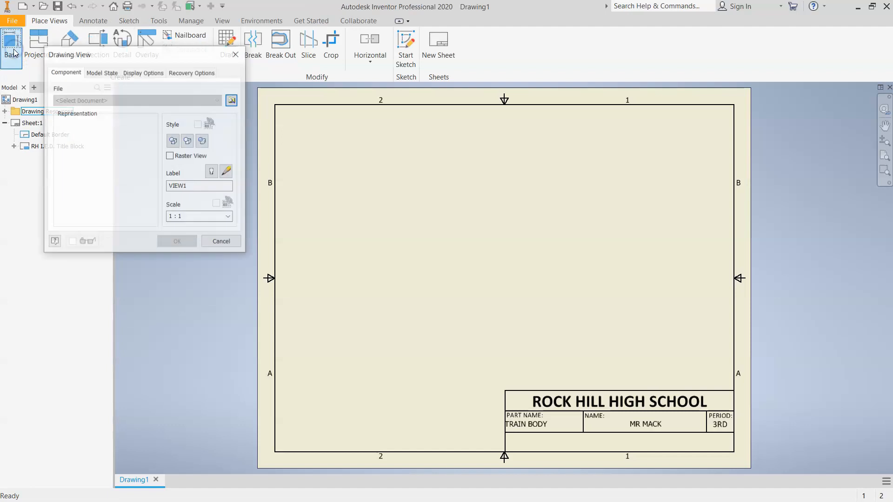
click(232, 101)
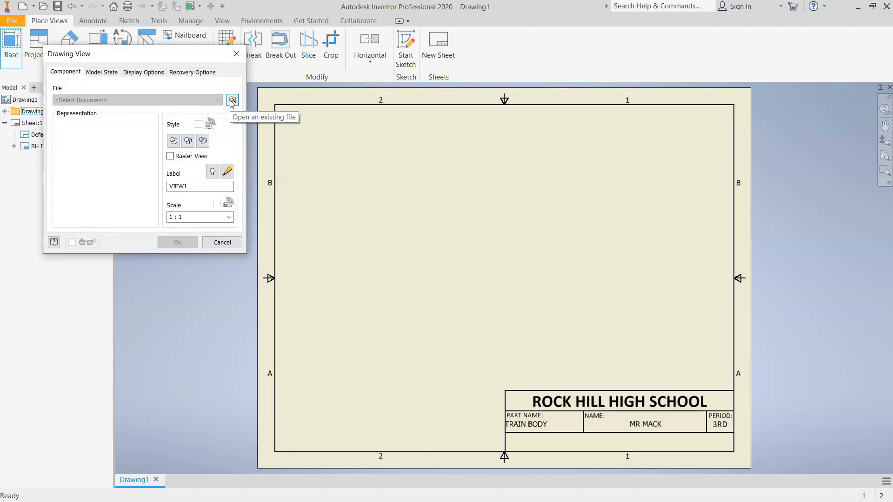
click(231, 101)
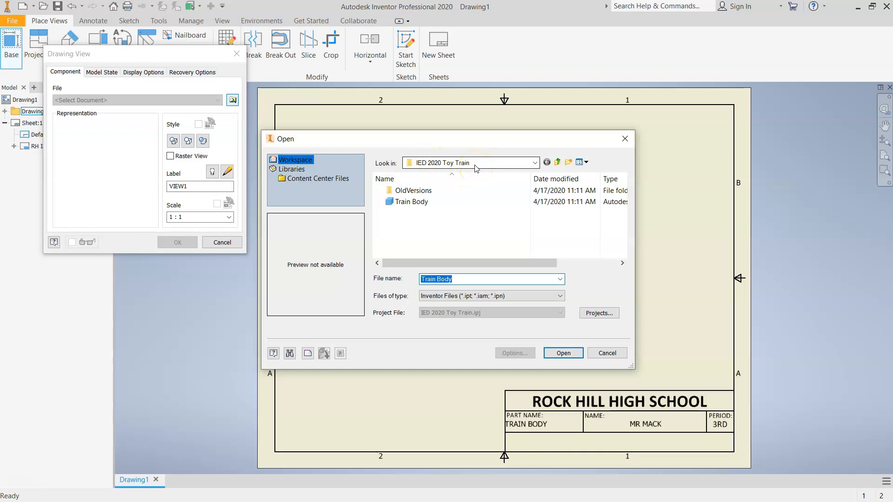
click(411, 202)
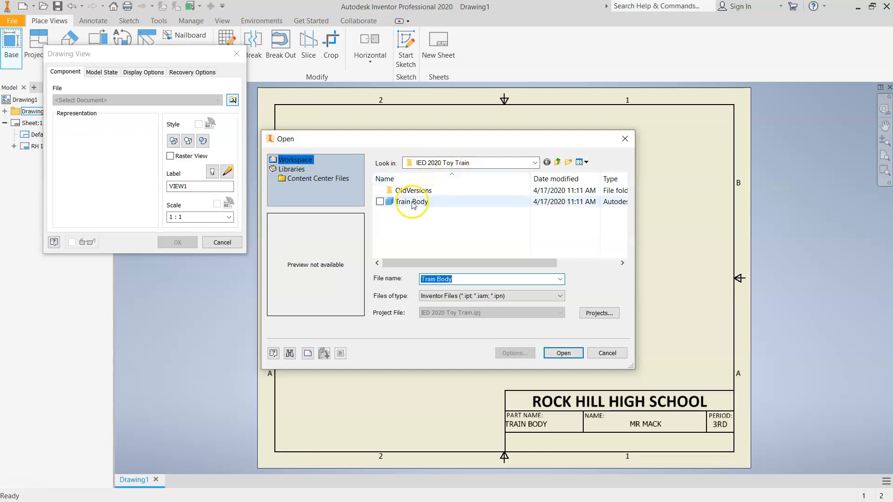
click(563, 354)
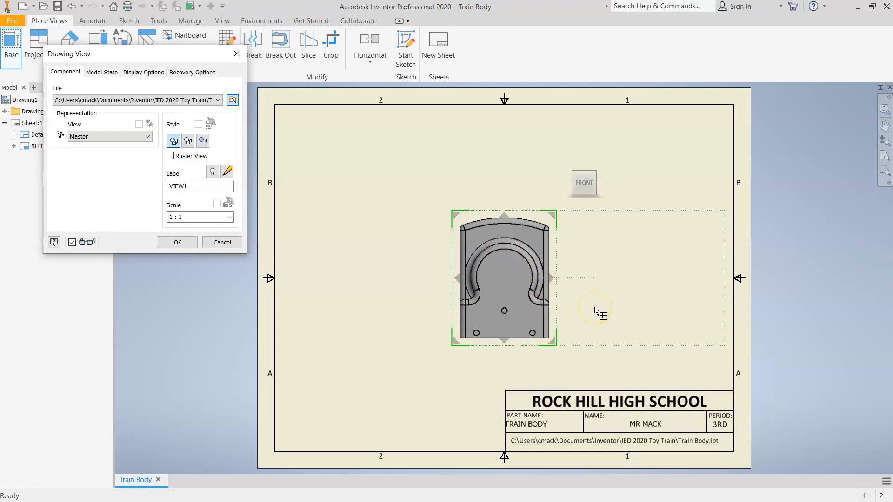
Orient the base view to the part's LEFT face and position it in the lower-left area of the sheet
mouse_move(576, 189)
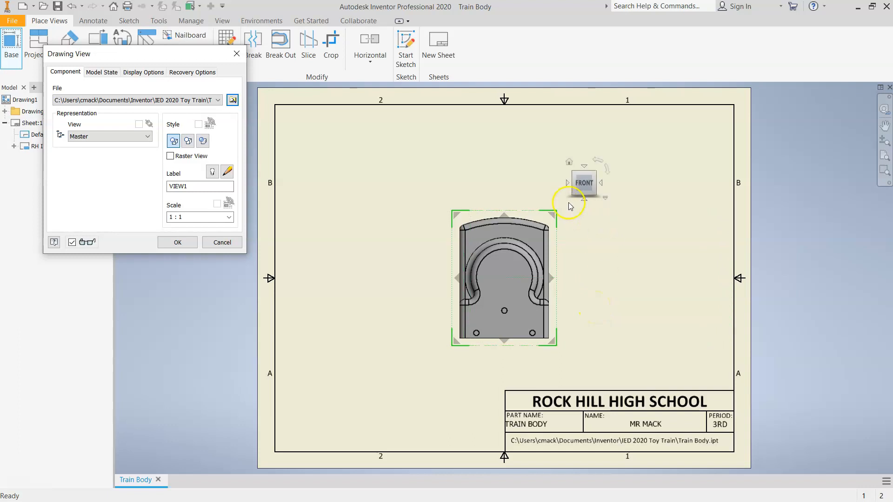
click(567, 183)
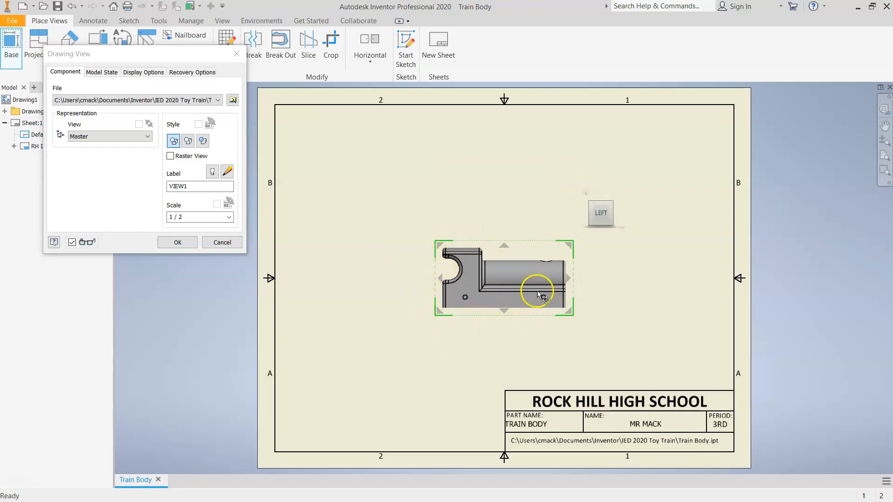
drag(546, 270, 446, 306)
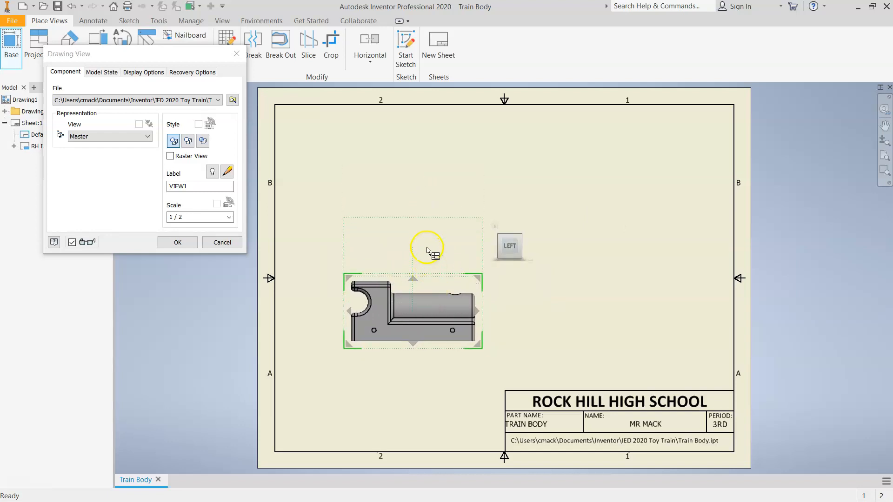
Add a top view above the base view, an isometric view at the sheet's upper right and an end view beside the base, and create them
click(418, 192)
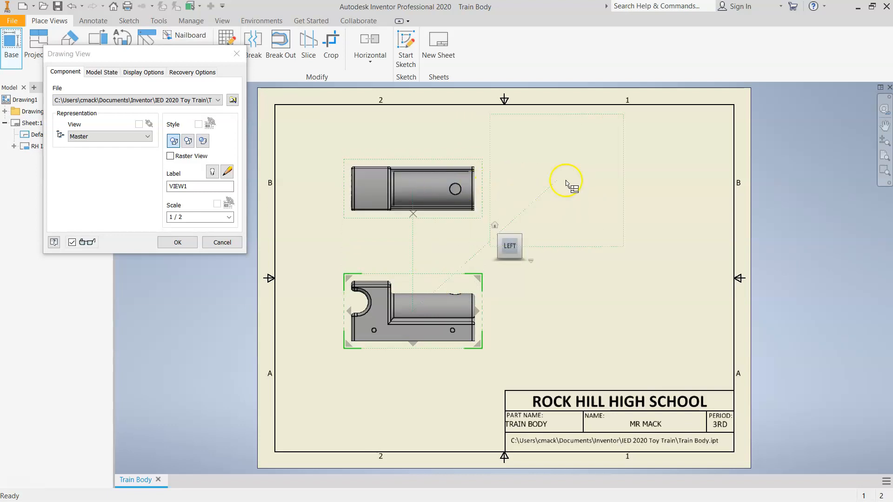
click(642, 181)
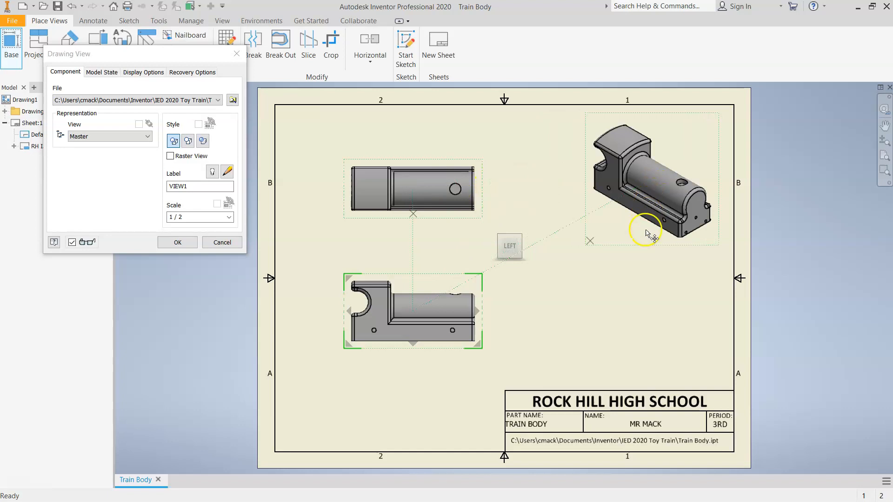
click(638, 305)
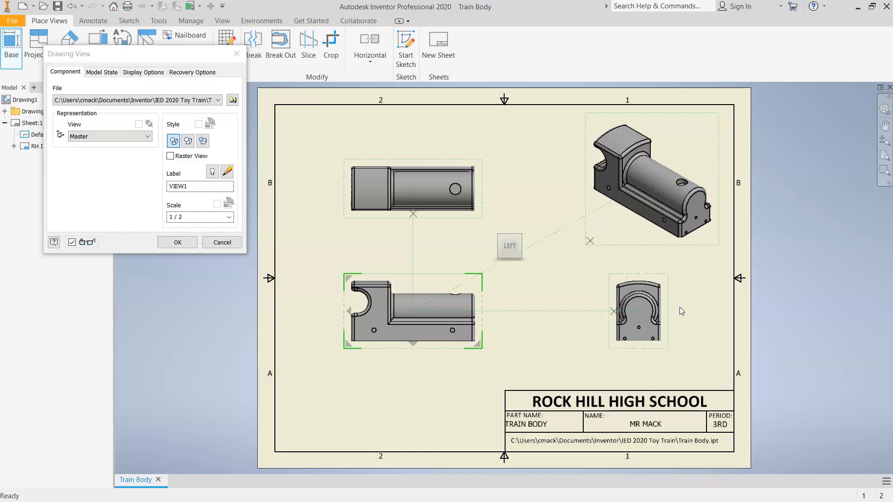
click(648, 319)
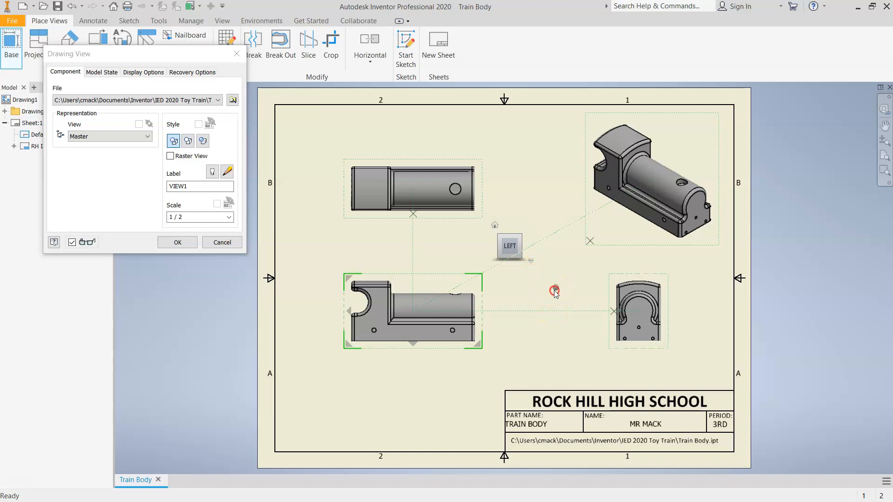
right_click(554, 292)
click(588, 288)
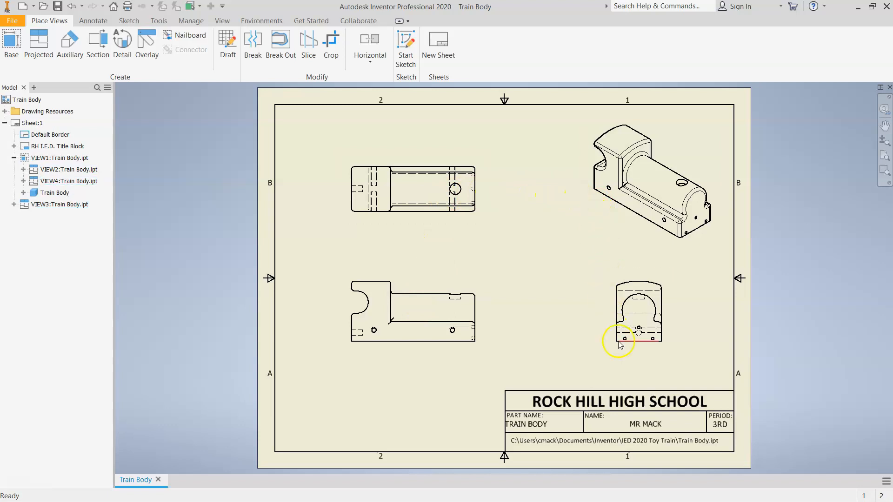
Rearrange the views, shifting the side view down and left, the isometric toward the sheet's upper-right corner and the end view nearer the side view
drag(395, 357, 375, 365)
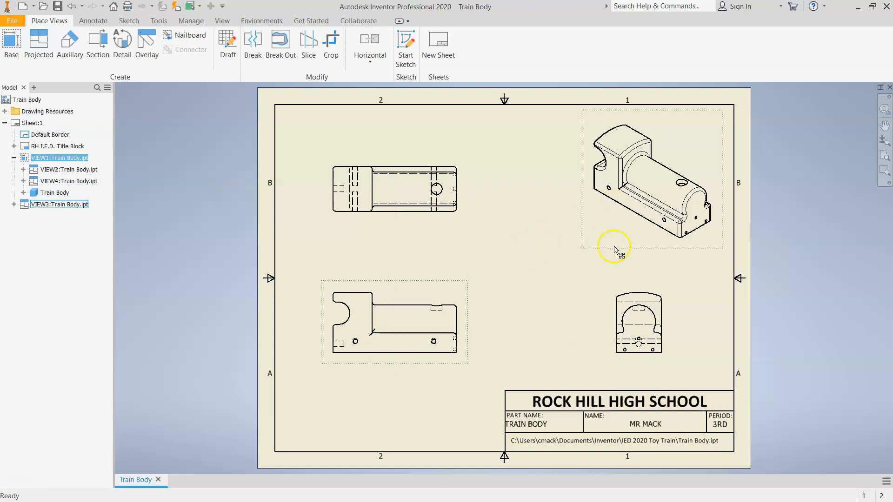
click(609, 225)
click(593, 236)
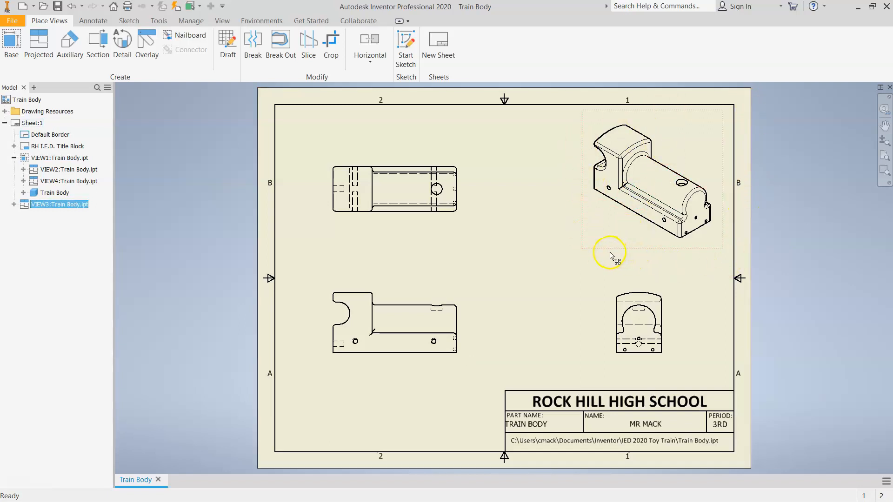
drag(608, 249, 616, 241)
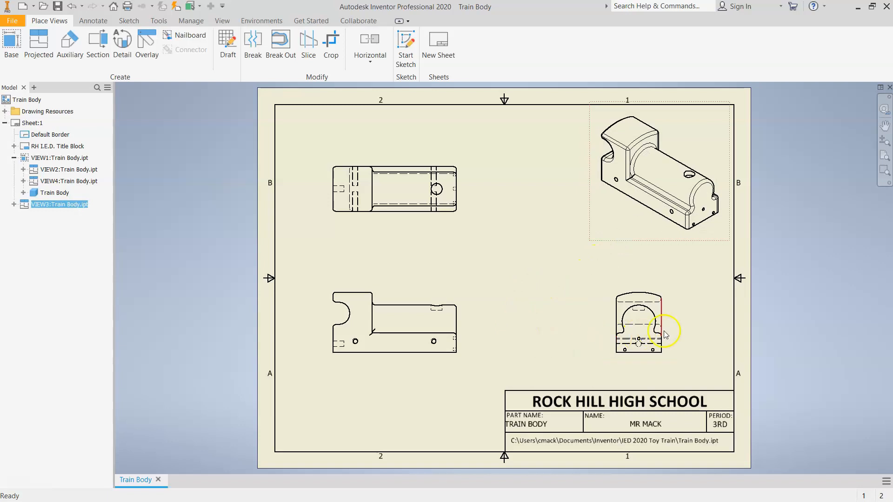
drag(665, 332, 695, 332)
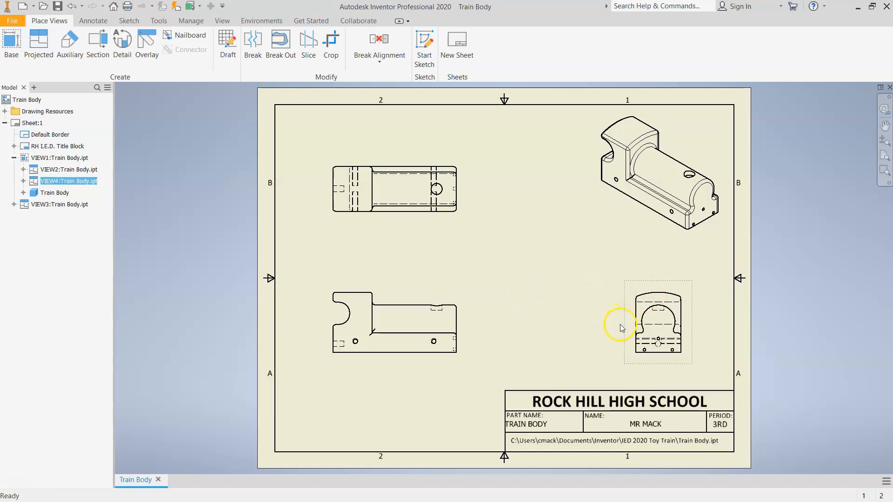
drag(625, 325, 510, 326)
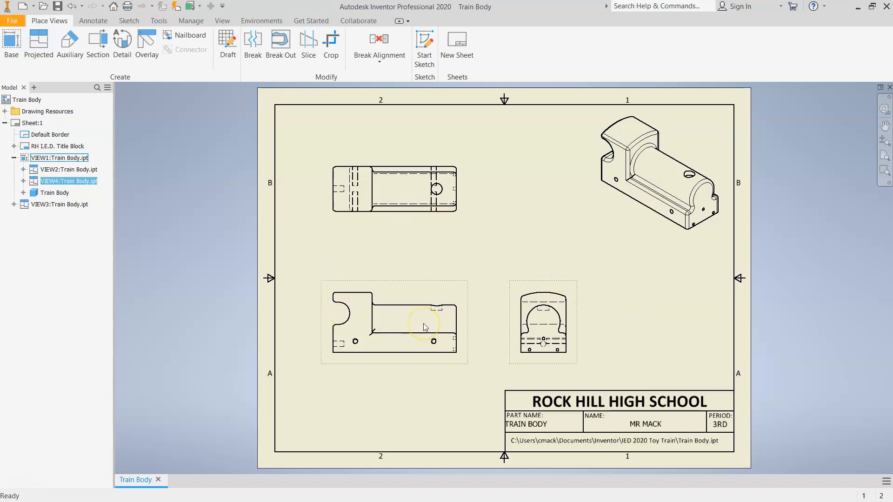
click(45, 50)
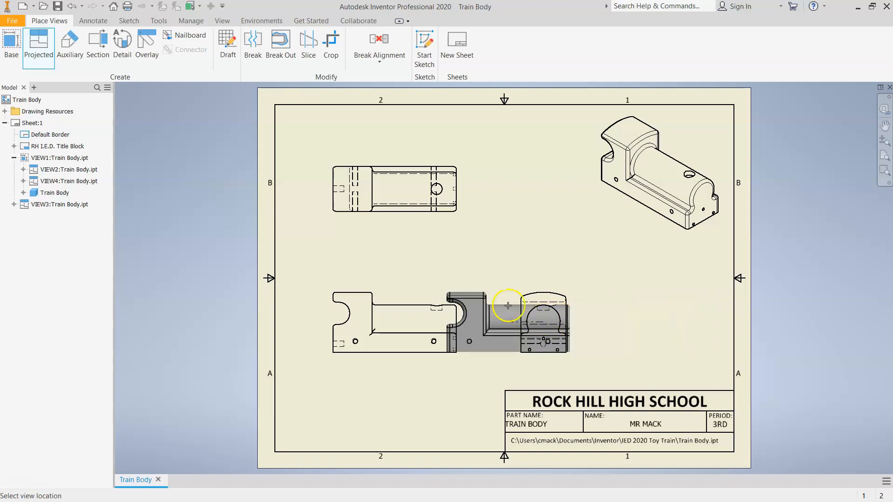
right_click(511, 255)
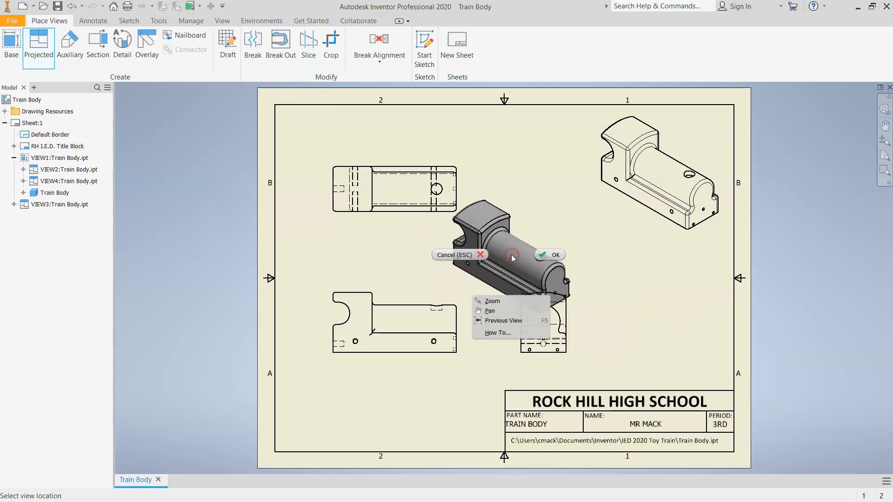
click(454, 255)
Create a projected view of the train's cab end from the side view, placing it directly left of that view
click(388, 286)
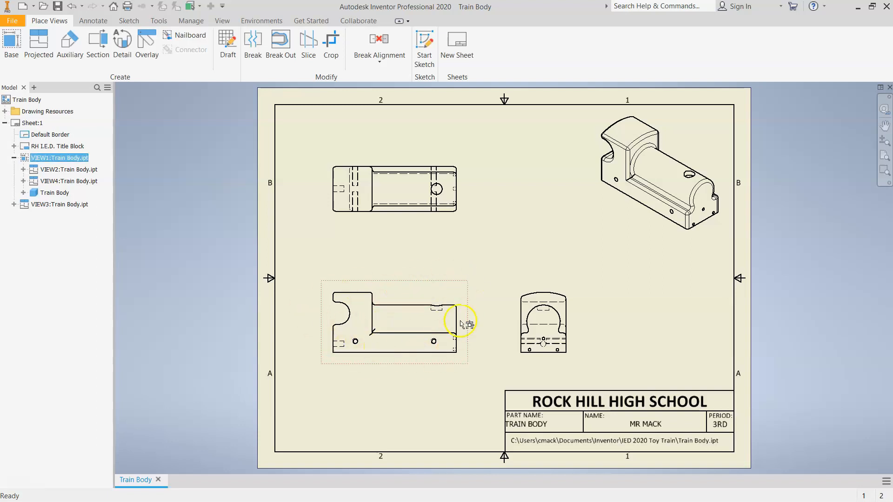
click(39, 44)
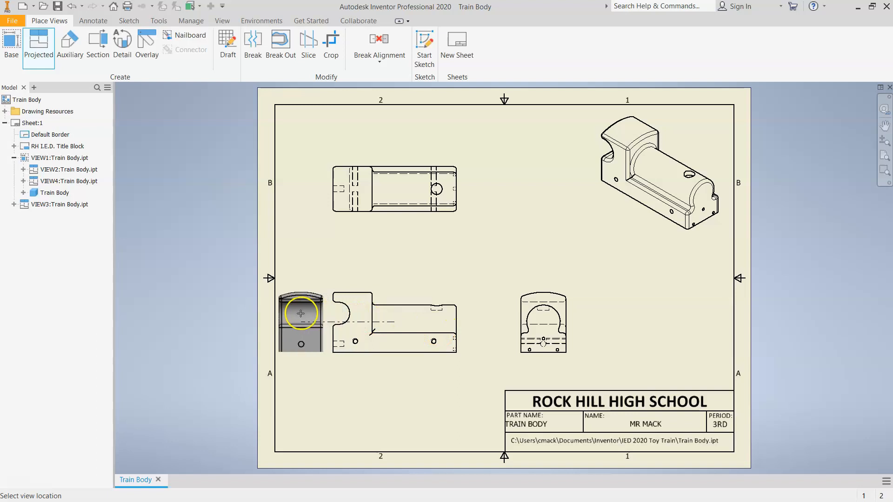
click(290, 315)
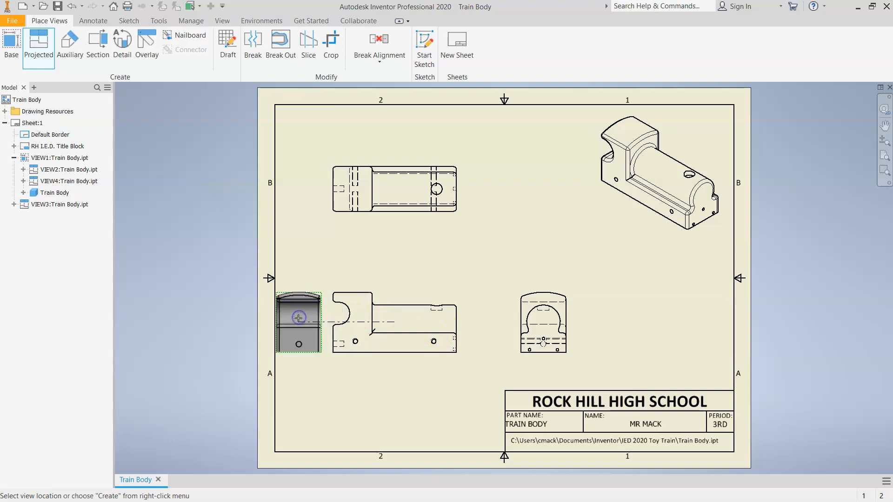
right_click(340, 281)
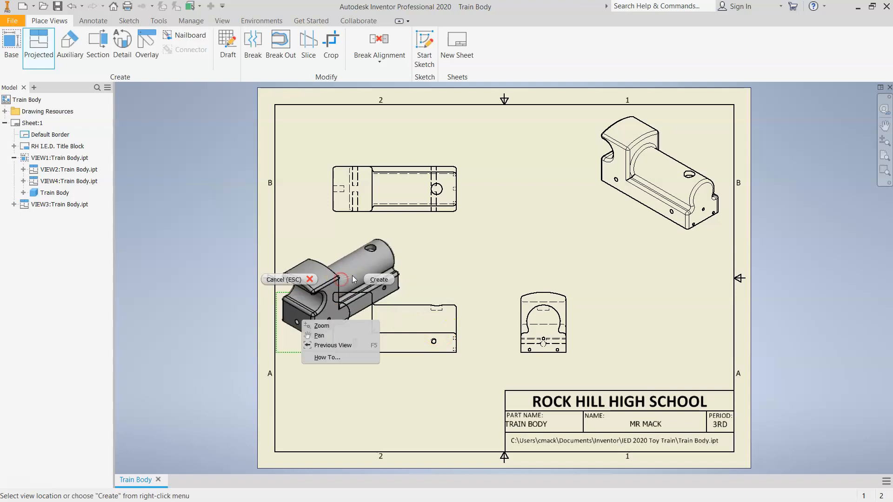
click(378, 283)
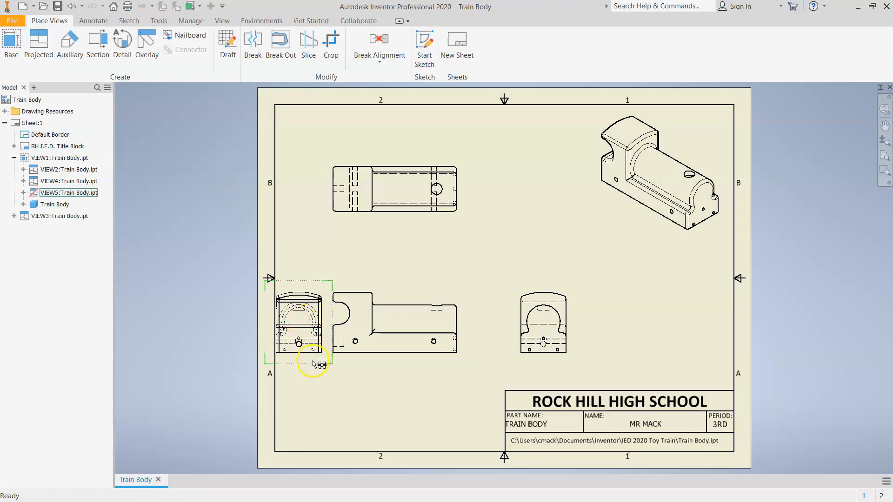
Move the new cab-end view to the right of the other end view and shift the top view slightly upward
drag(312, 354, 671, 355)
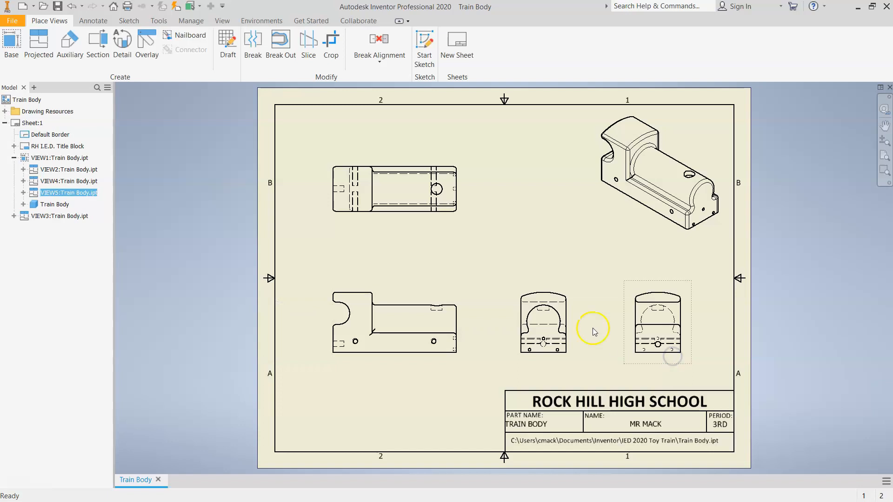
click(545, 129)
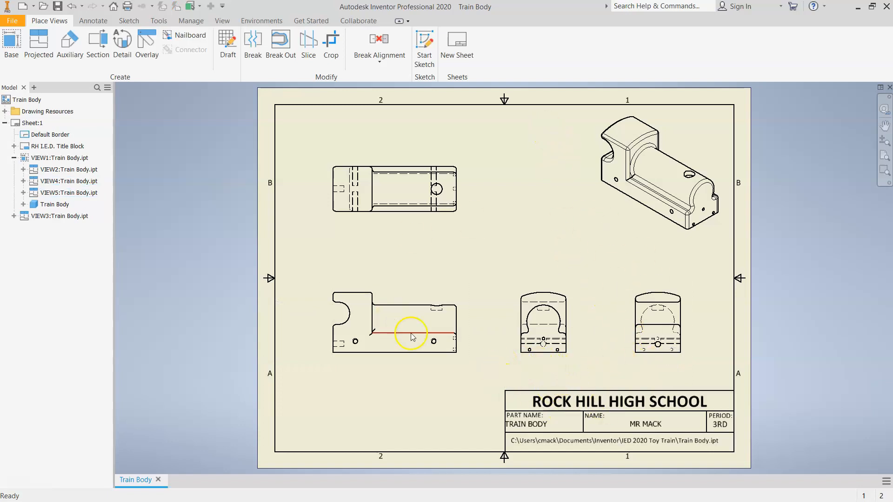
drag(384, 153, 387, 145)
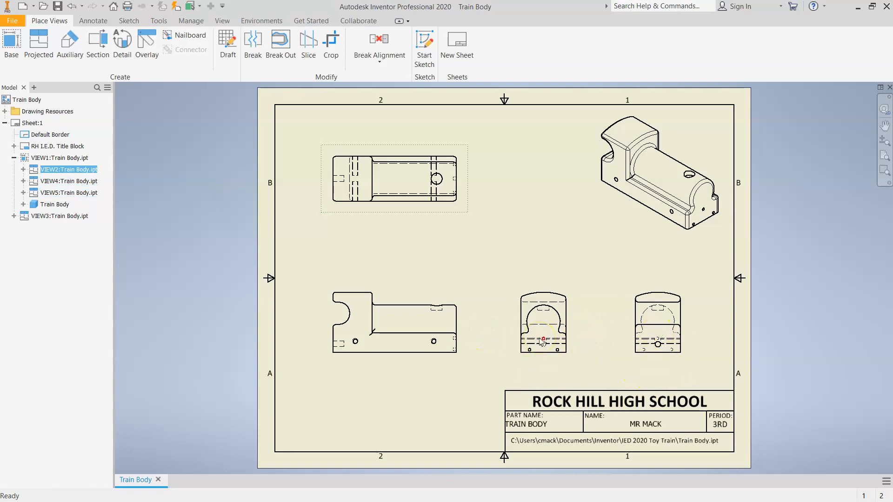
Examine the hole edges in the two end views and check the spacing of all views on the sheet
mouse_move(539, 338)
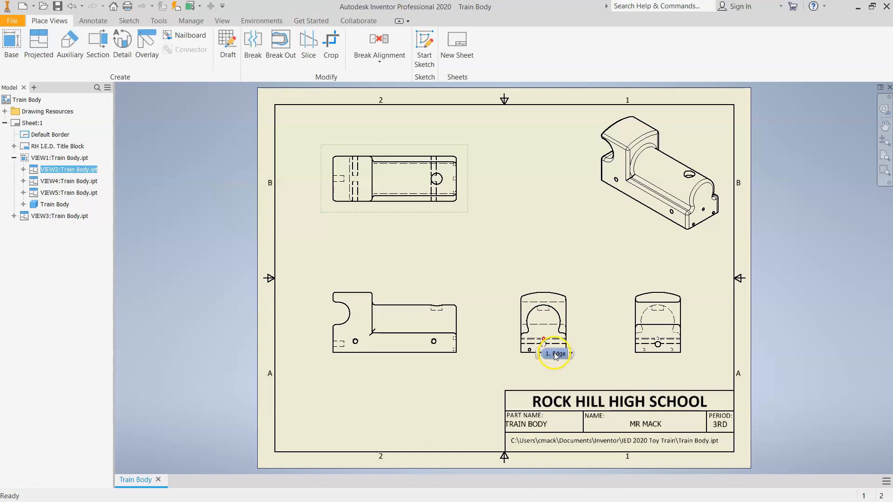
click(551, 355)
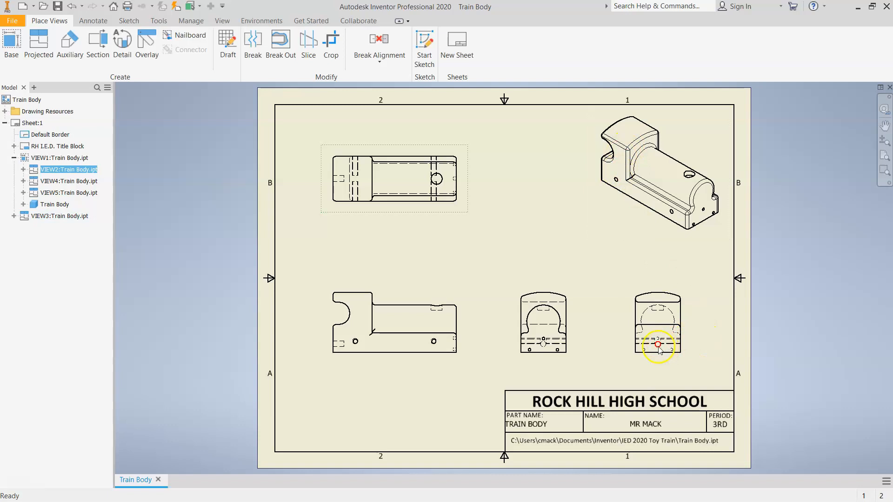
scroll(658, 347, down, 3)
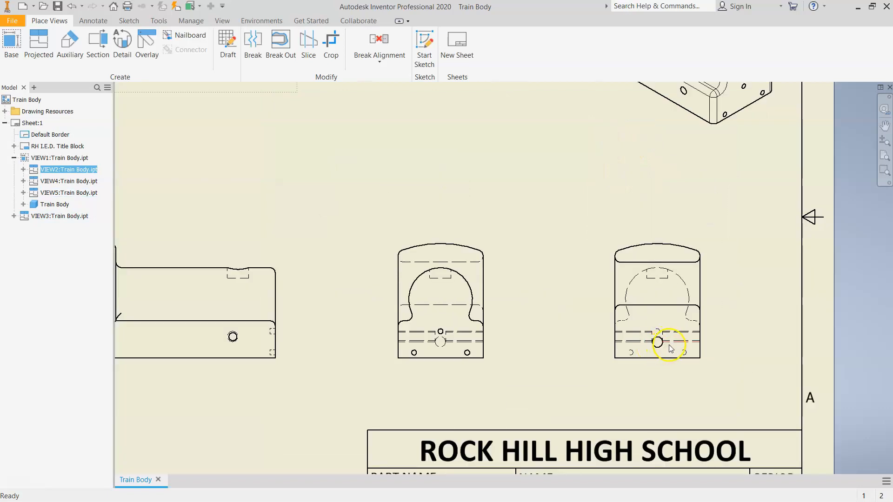
scroll(658, 343, up, 4)
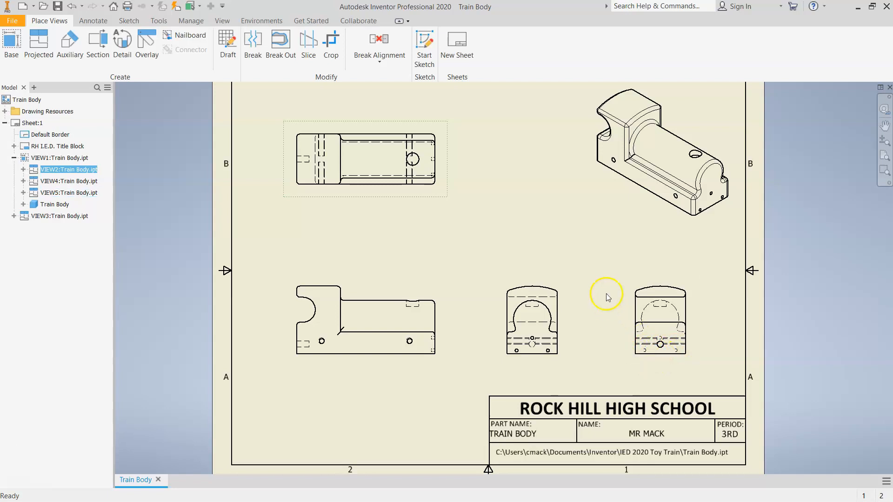
scroll(606, 291, down, 3)
scroll(747, 383, up, 3)
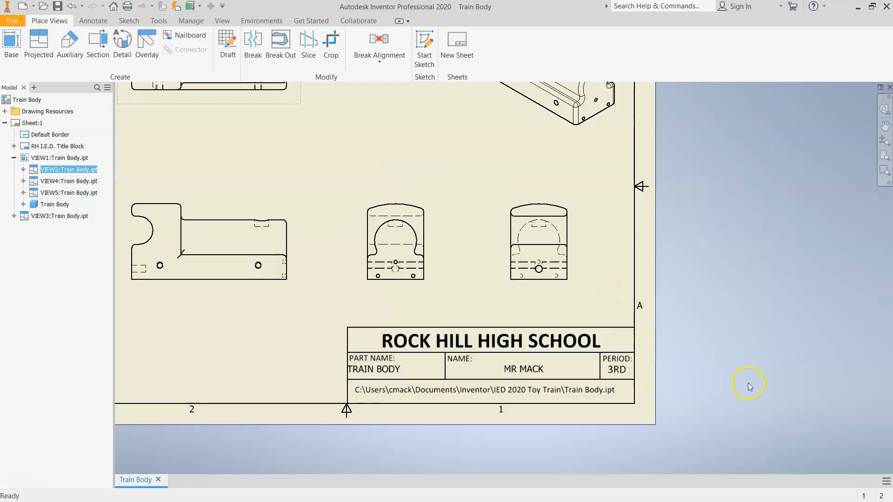
scroll(748, 383, down, 2)
scroll(601, 248, up, 3)
scroll(601, 248, down, 2)
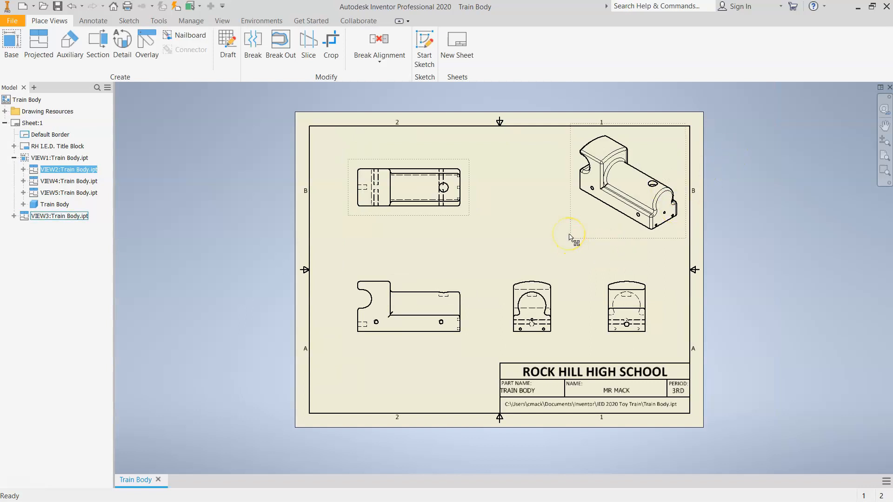
scroll(742, 103, up, 3)
scroll(741, 103, down, 2)
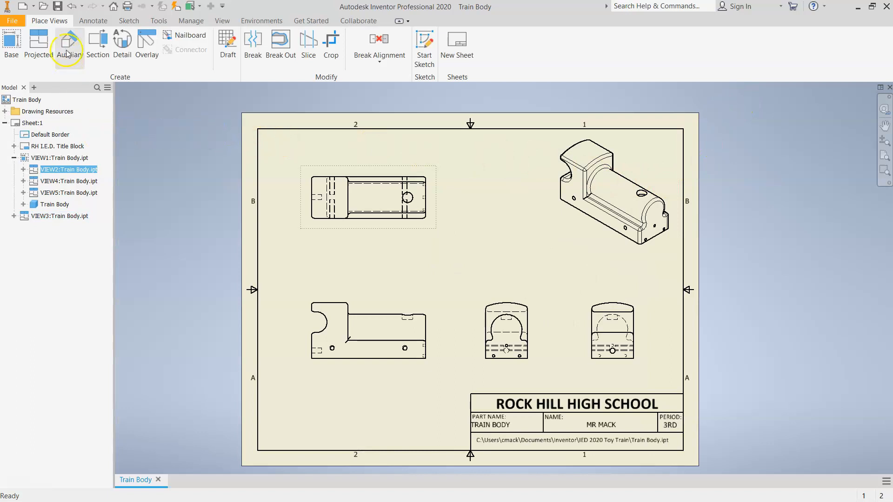
Try to dimension the train body's length from the side view's bottom edge alone, placing the dimension below the view
click(97, 25)
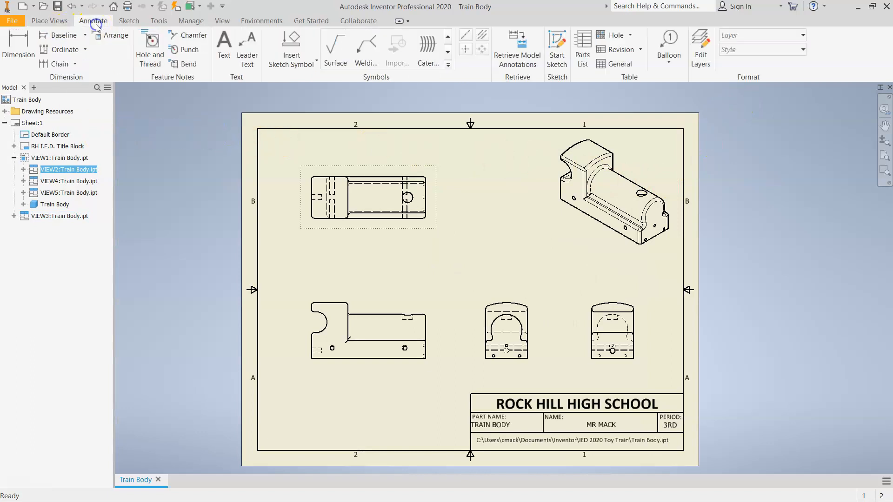
click(13, 49)
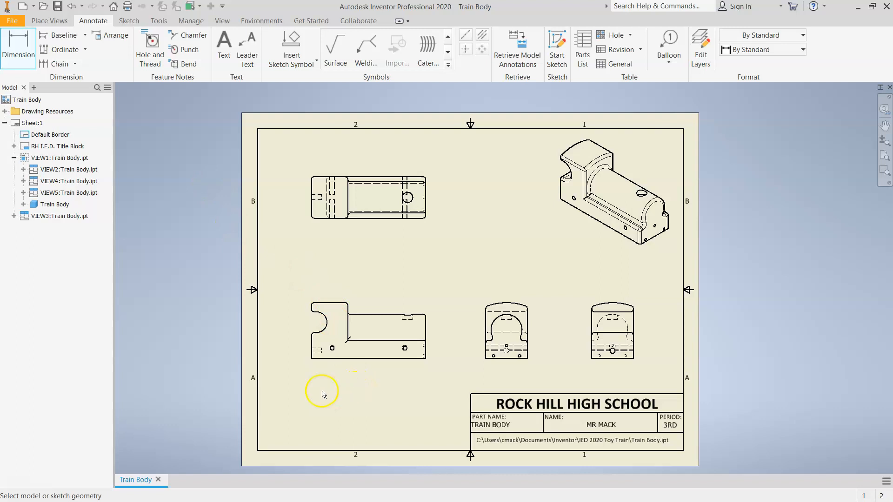
scroll(297, 396, up, 3)
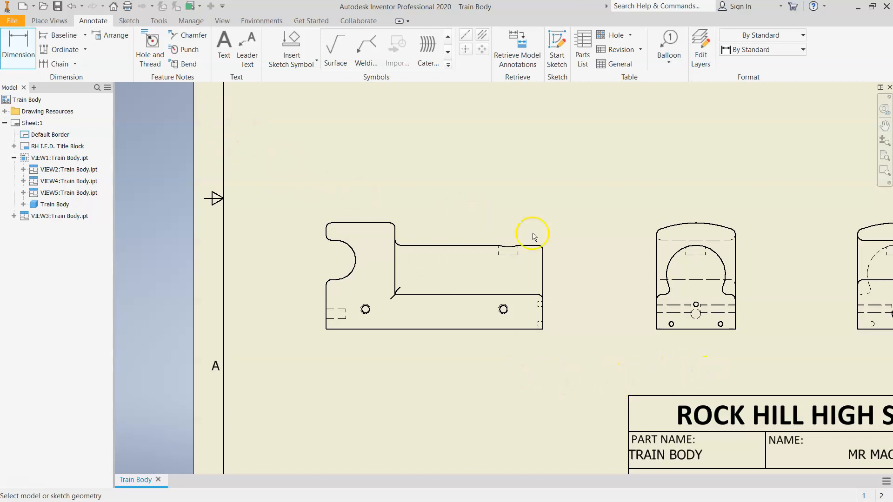
click(451, 330)
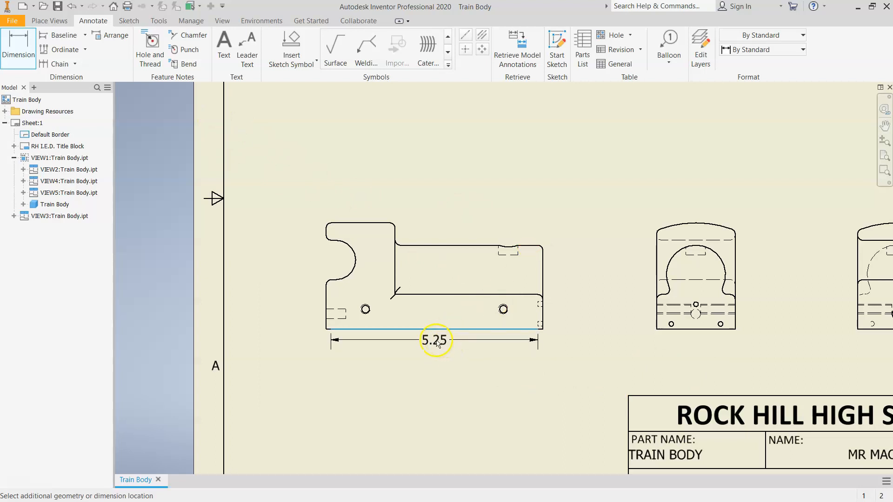
scroll(437, 343, up, 5)
scroll(439, 344, down, 2)
click(439, 320)
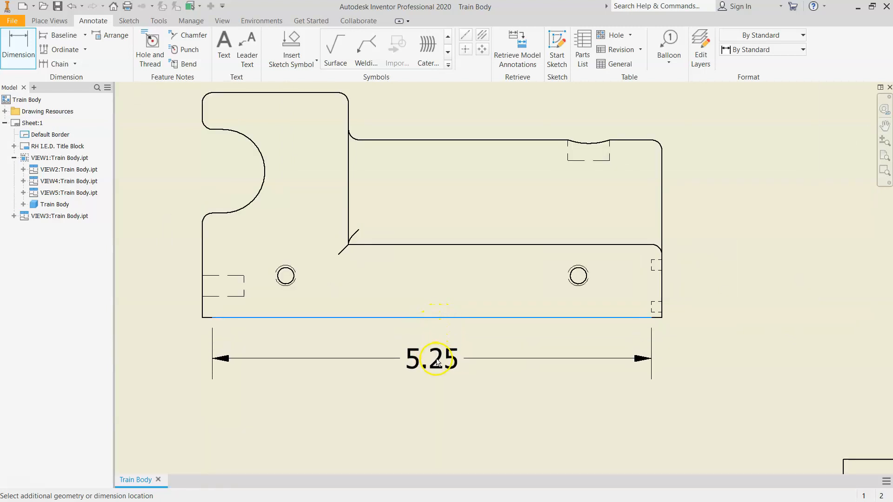
scroll(439, 360, up, 1)
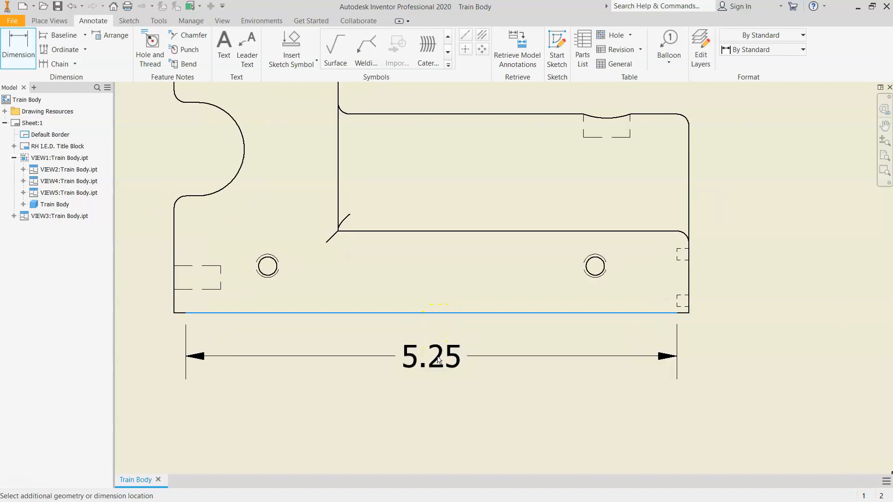
scroll(698, 325, up, 1)
scroll(703, 313, up, 2)
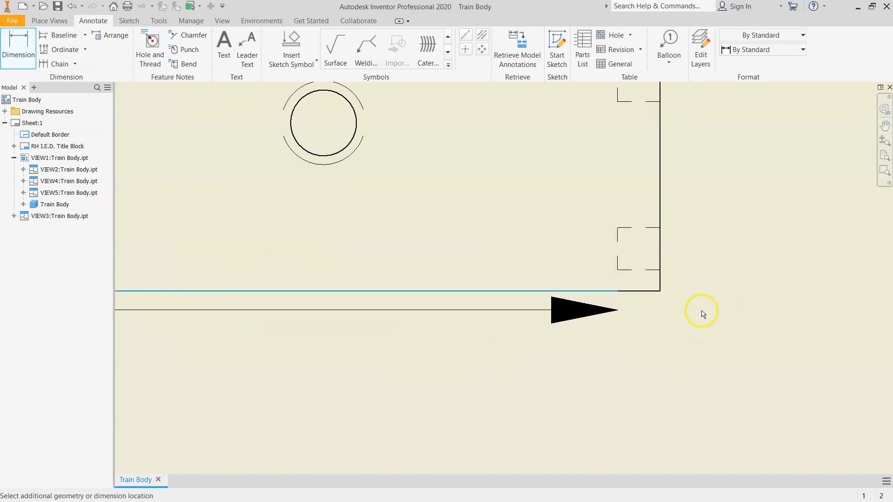
scroll(699, 312, up, 2)
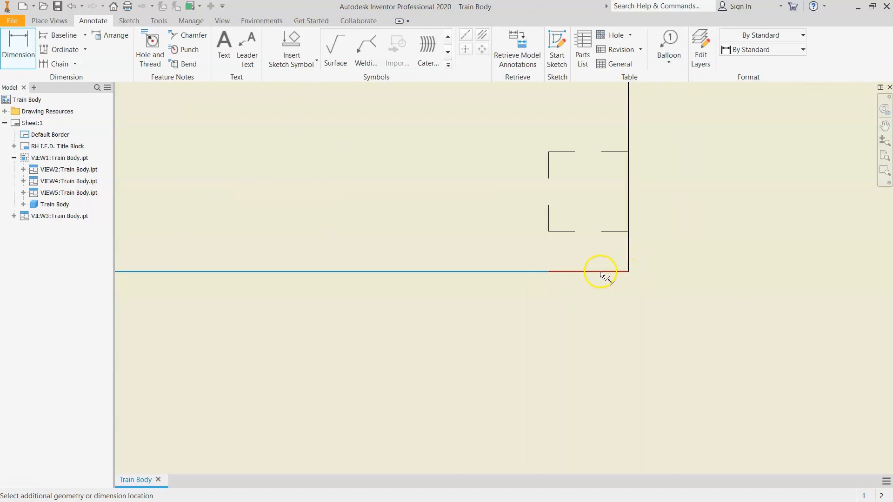
scroll(522, 287, down, 3)
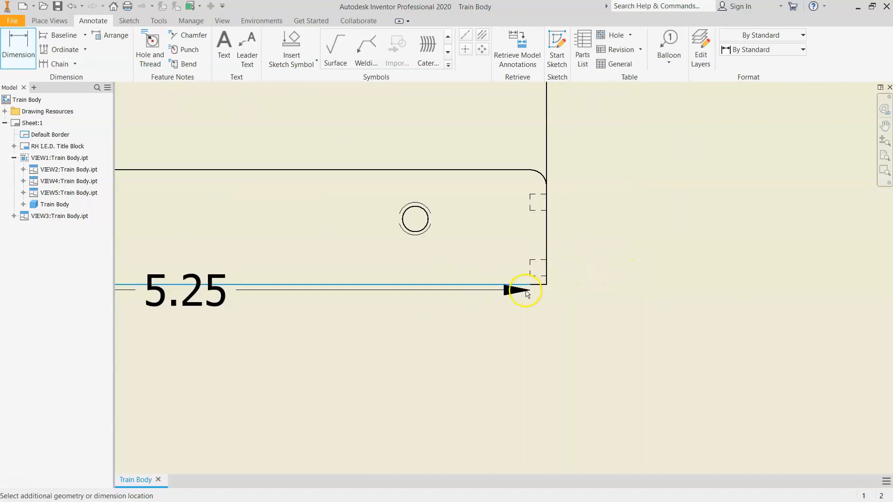
scroll(632, 295, down, 3)
scroll(630, 296, up, 2)
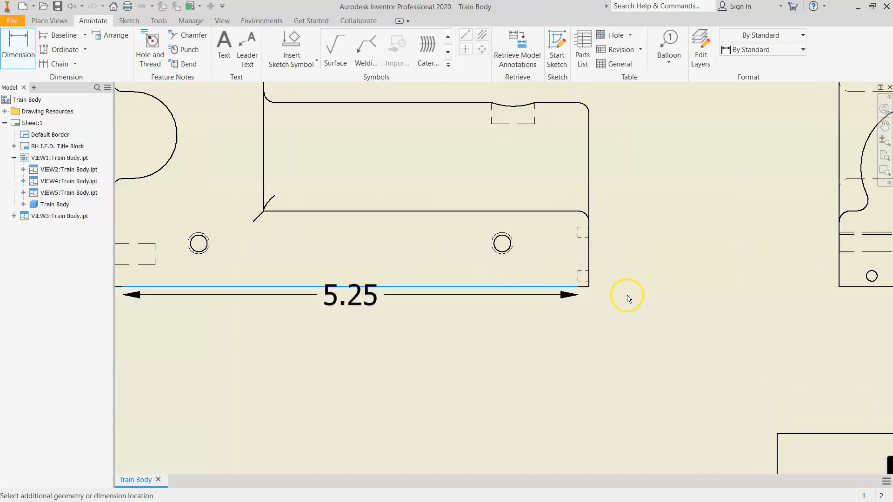
scroll(627, 298, down, 3)
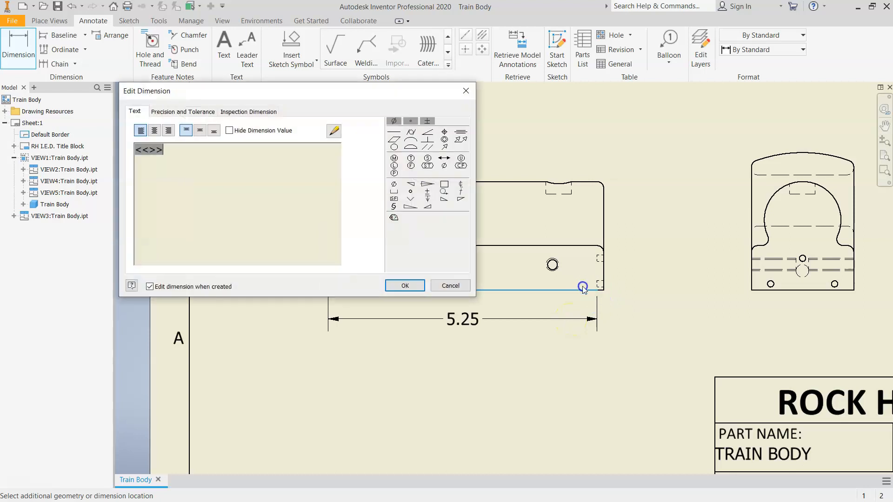
click(450, 285)
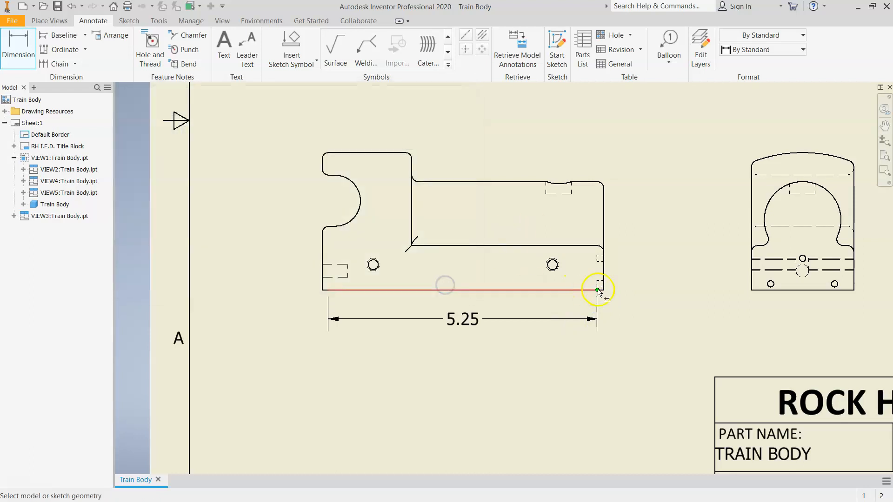
Check where the extension lines of the bottom-edge dimension fall and undo that dimension
scroll(598, 291, up, 5)
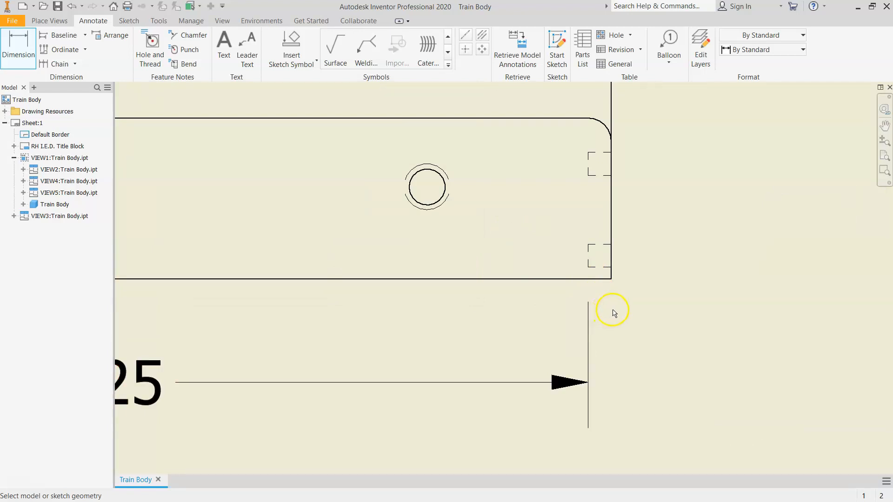
scroll(613, 313, down, 5)
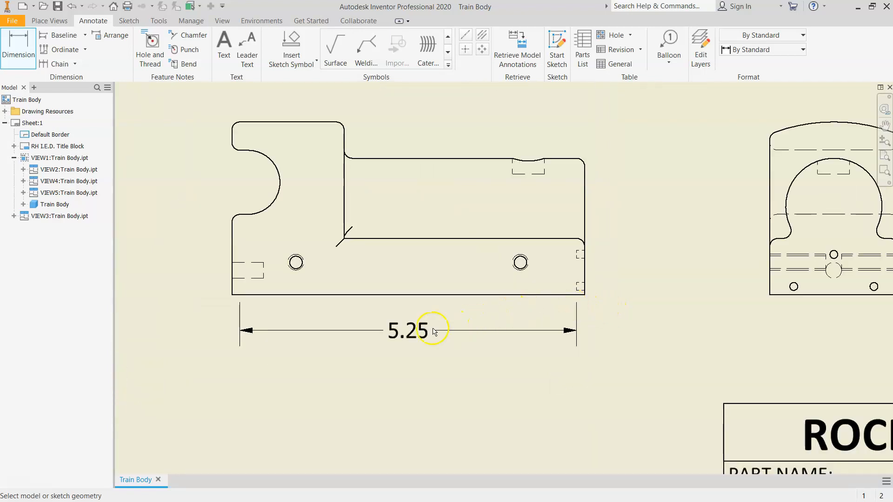
scroll(420, 330, down, 2)
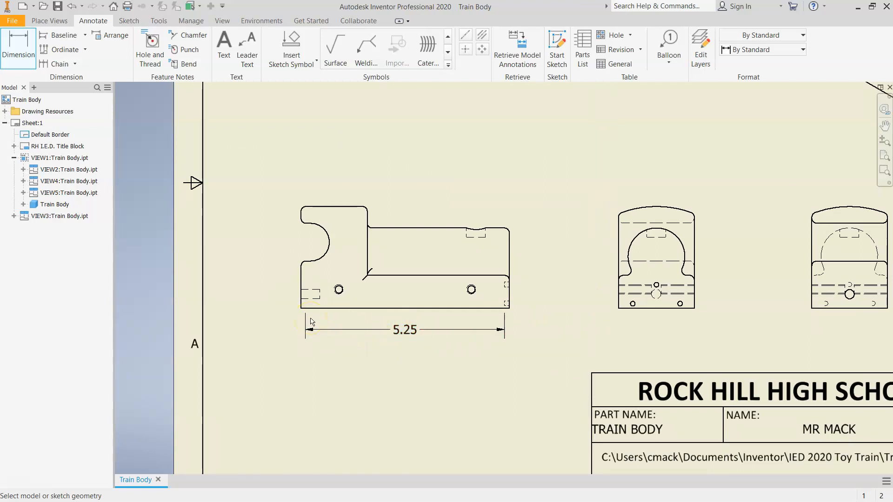
key(ctrl+z)
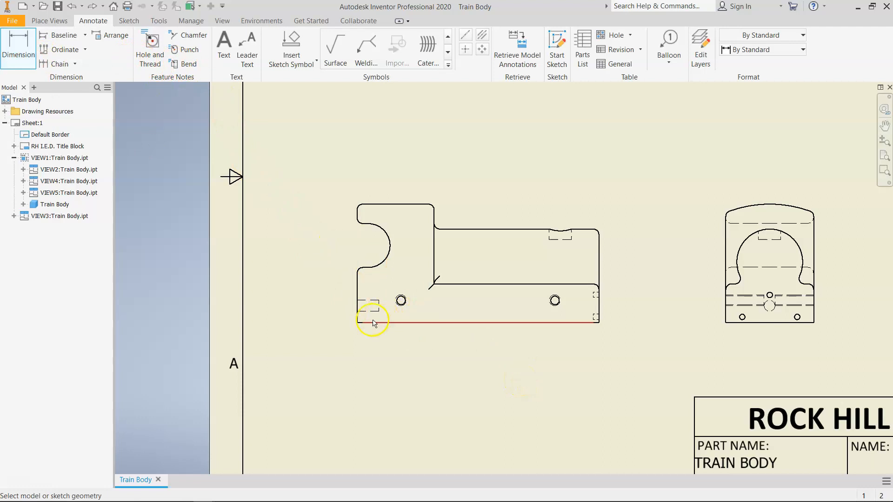
Dimension the side view's overall length from the cab's lower corner to the front end edge, placing it below the view
click(357, 323)
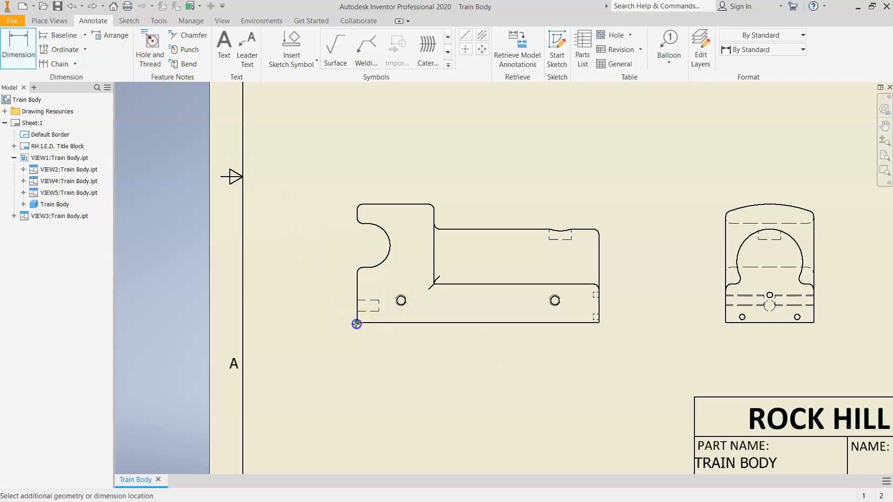
click(595, 329)
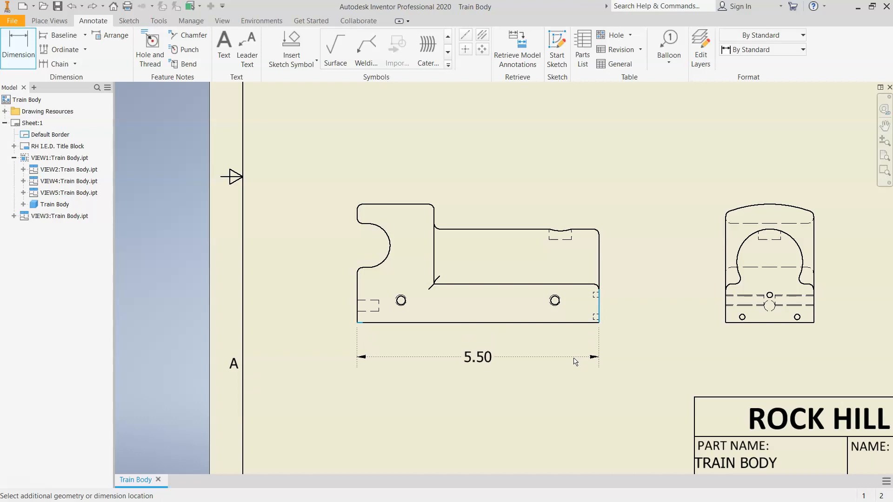
click(572, 359)
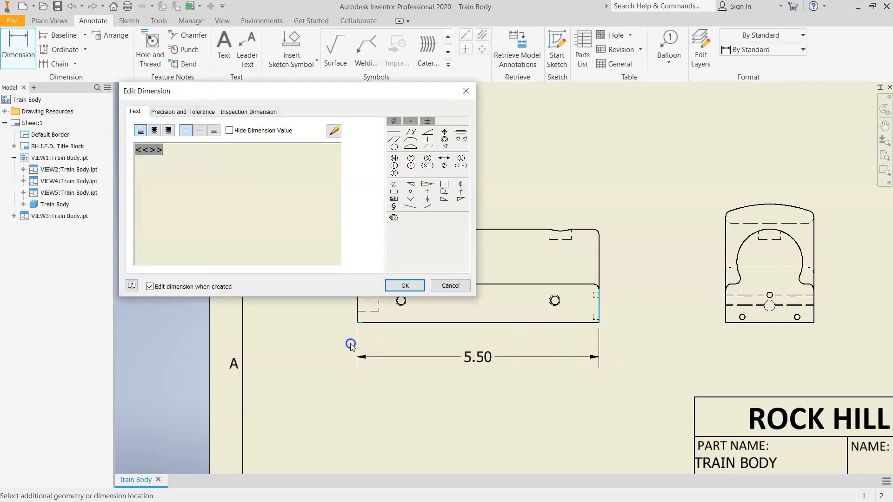
click(418, 284)
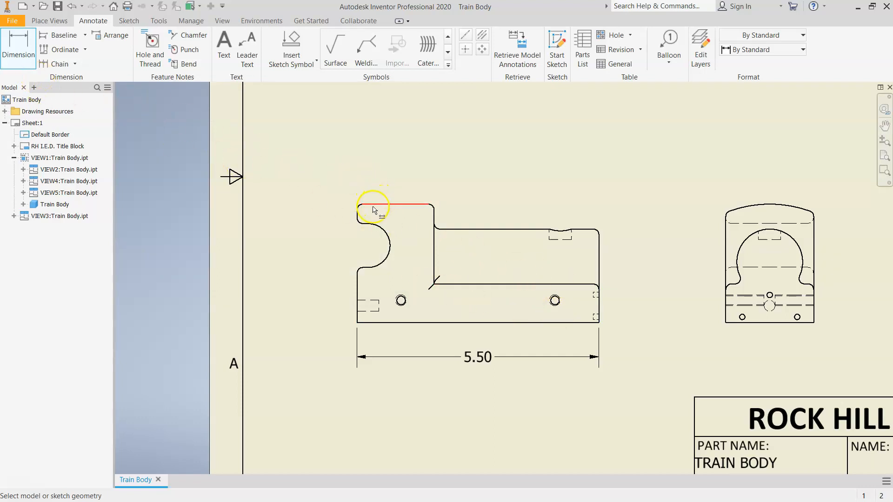
Dimension the side view's overall height from the cab roof to the bottom edge, placing it beside the cab end
click(386, 205)
click(394, 323)
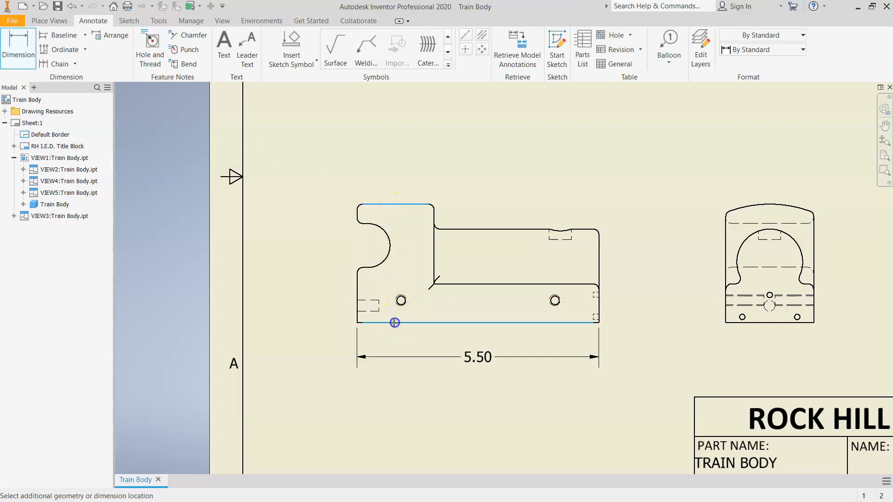
click(332, 306)
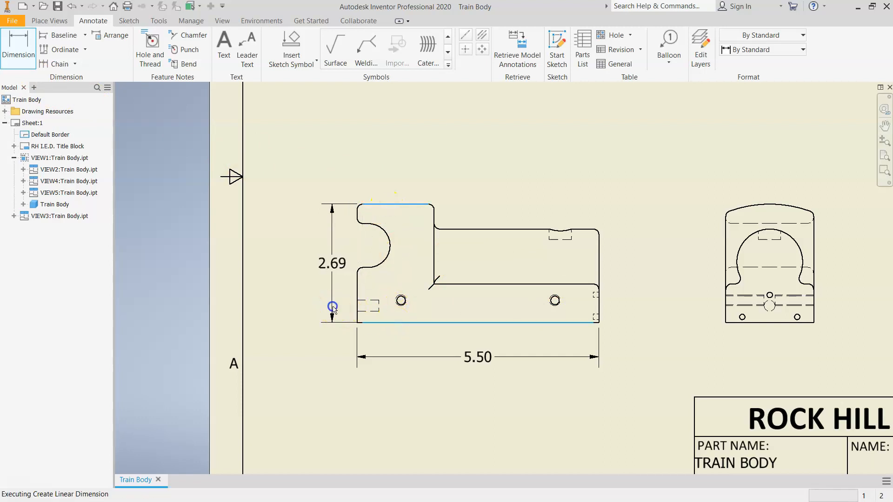
click(406, 286)
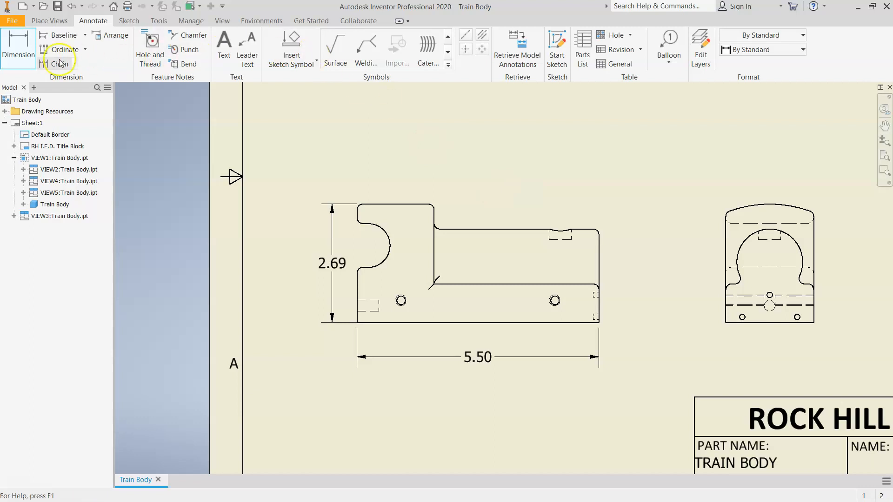
Dimension the height from the boiler's top edge to the bottom edge in the side view, placing it beyond the front end
click(591, 229)
click(579, 323)
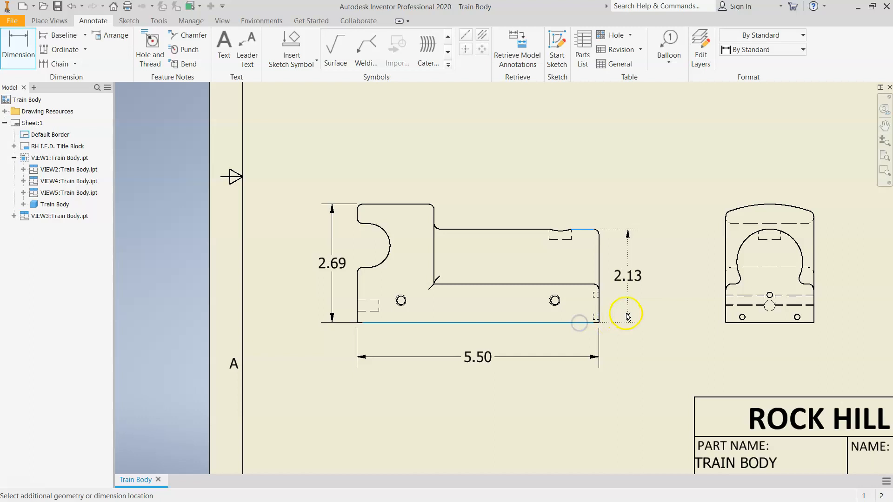
click(597, 317)
click(410, 286)
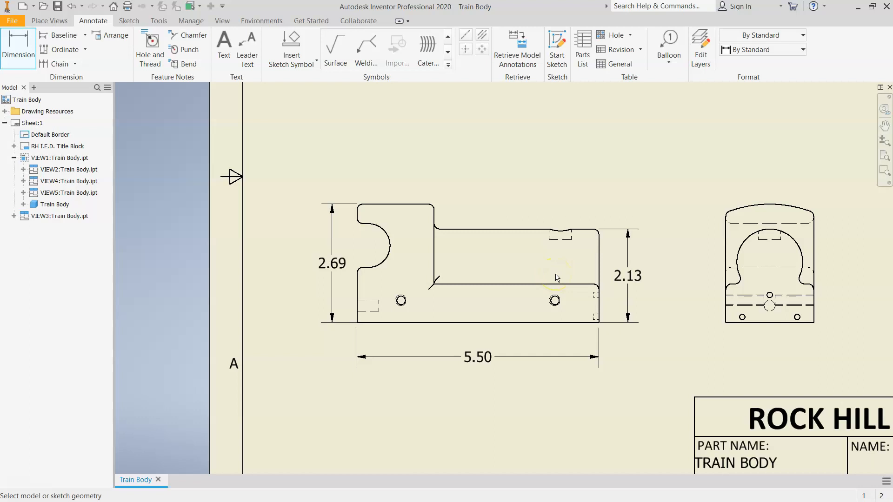
Dimension the top view's overall width between its two long outer edges, placing it beyond the front end
scroll(525, 370, down, 3)
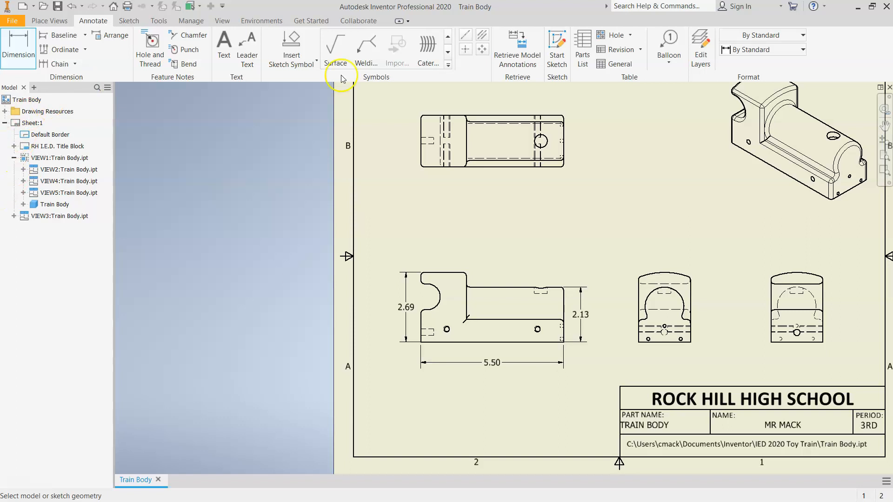
click(556, 118)
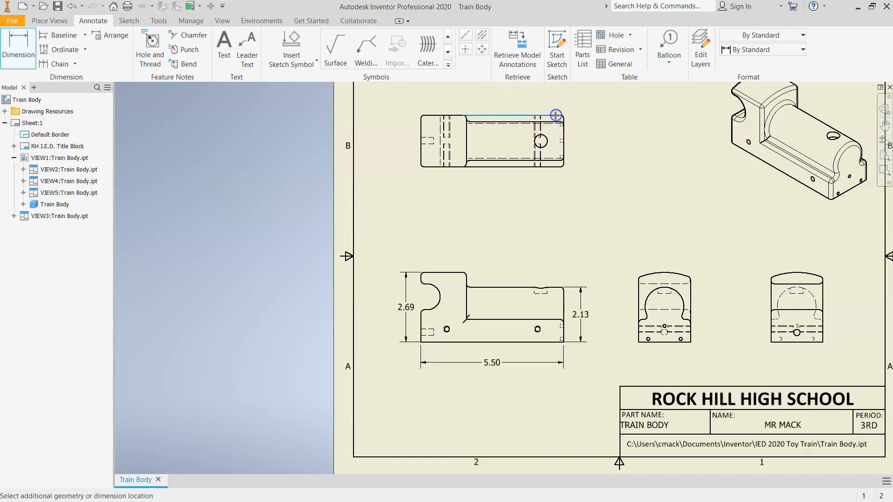
click(550, 167)
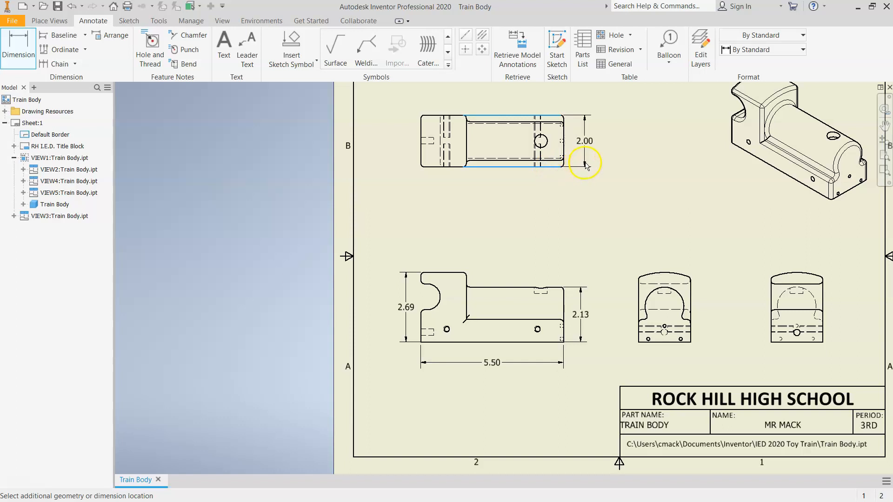
click(580, 164)
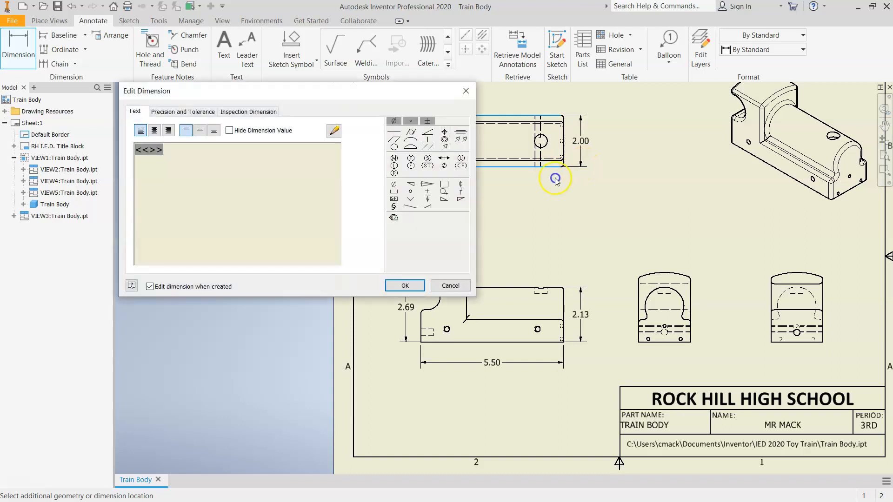
click(408, 282)
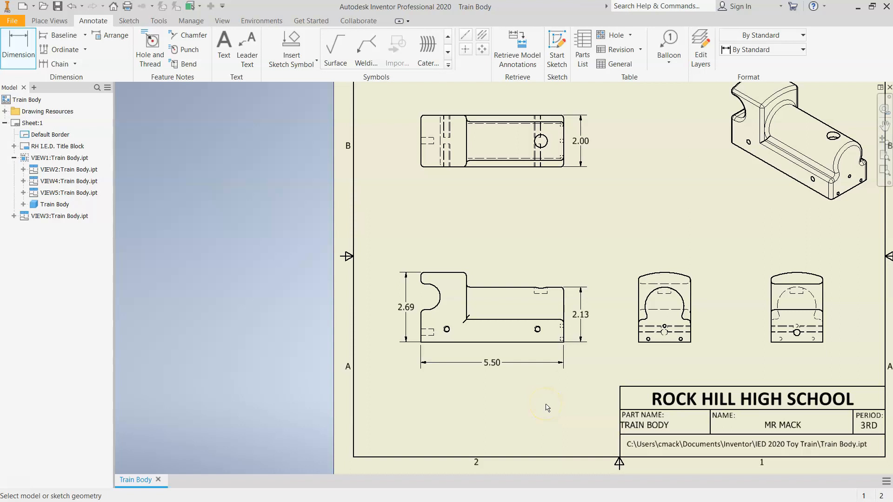
click(545, 321)
click(443, 298)
click(447, 329)
scroll(513, 411, down, 3)
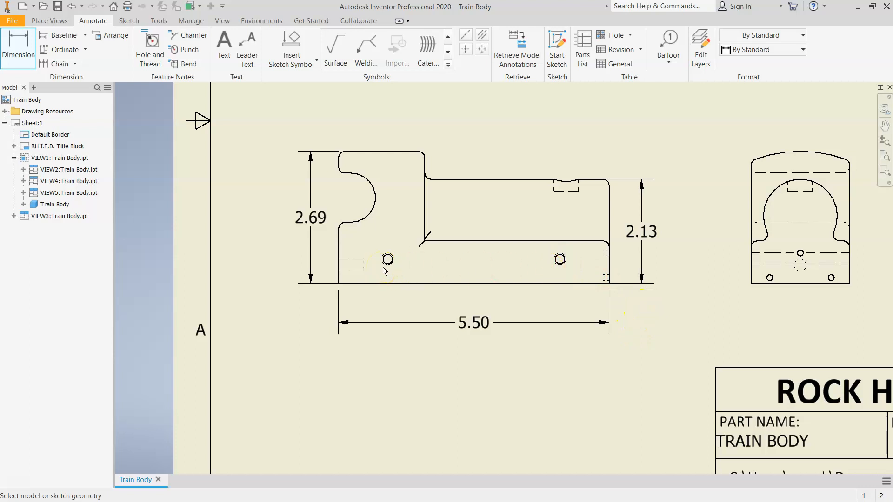
click(410, 249)
click(423, 153)
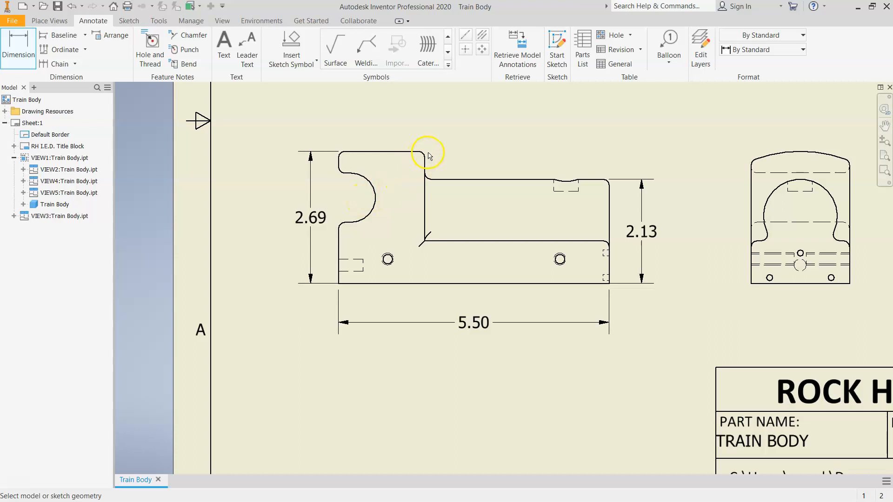
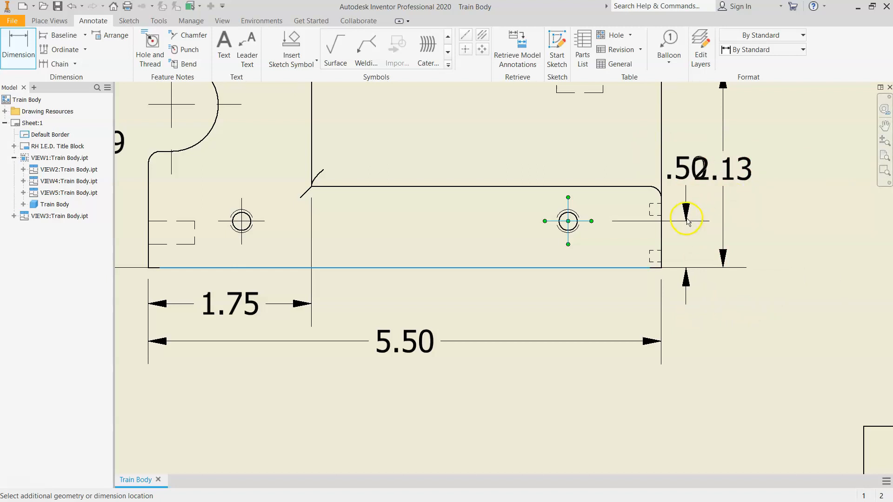
Locate the side view's front axle hole by dimensioning its height from the bottom edge and its distance from the front end edge
click(687, 221)
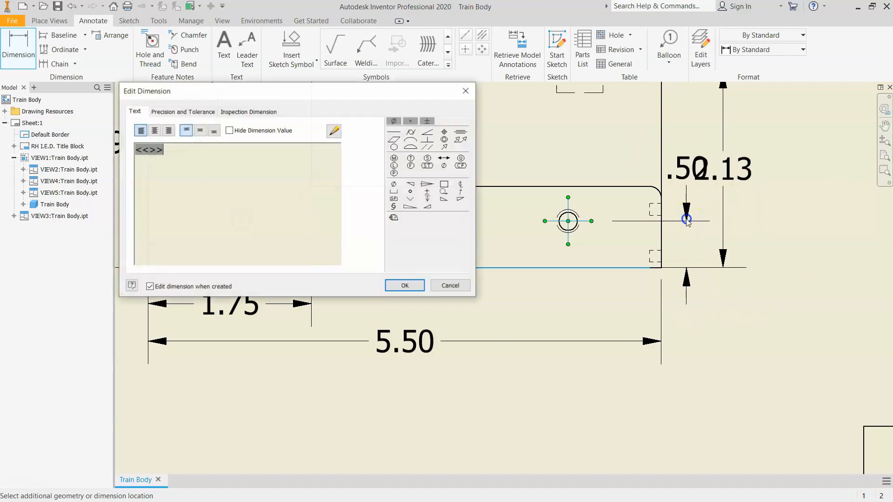
click(405, 286)
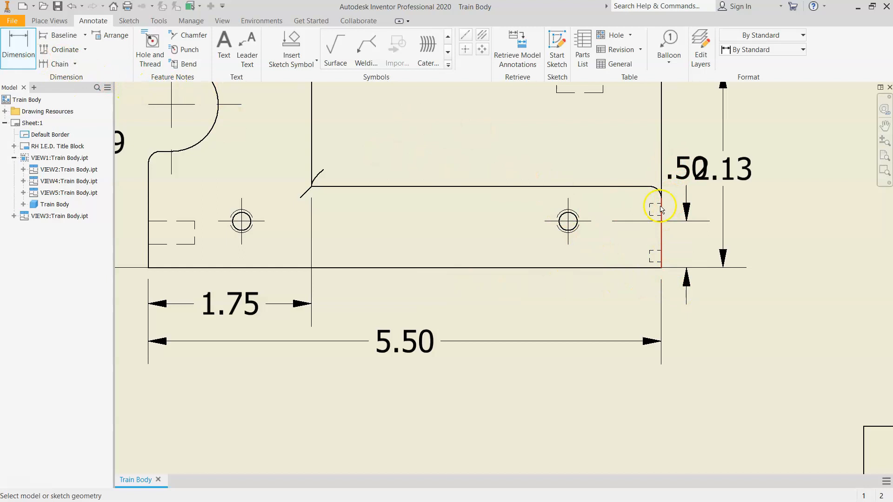
click(568, 222)
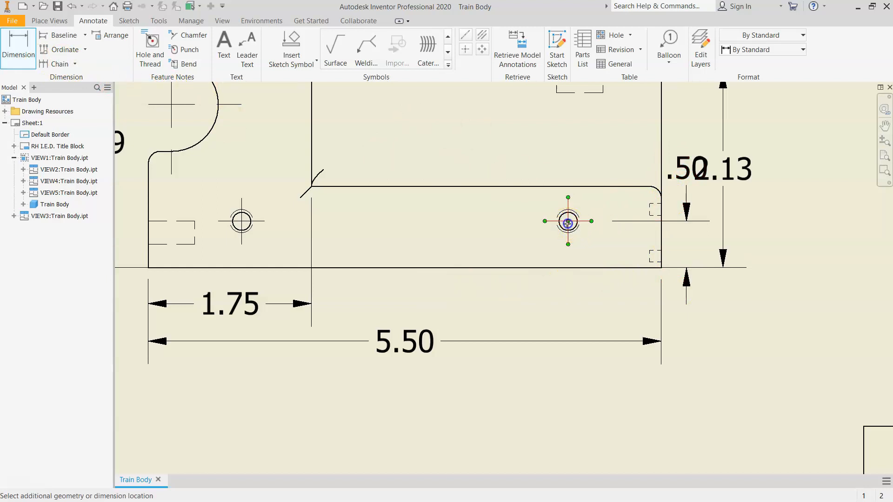
click(662, 243)
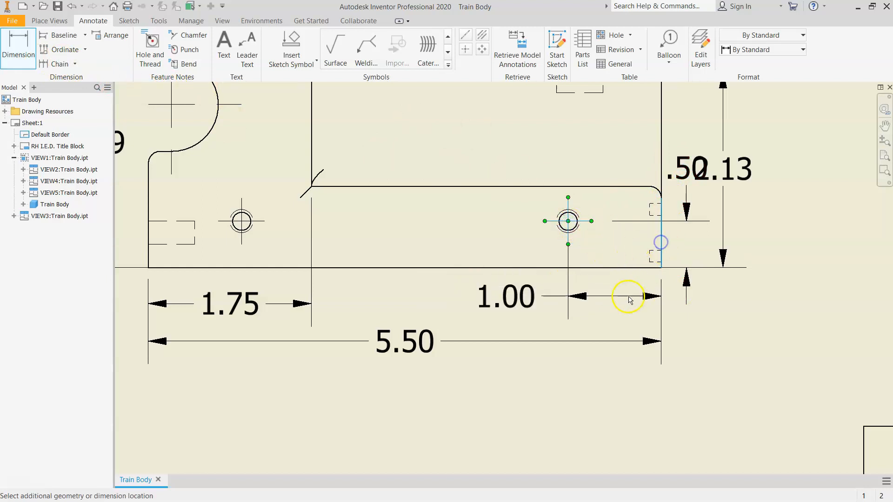
click(595, 319)
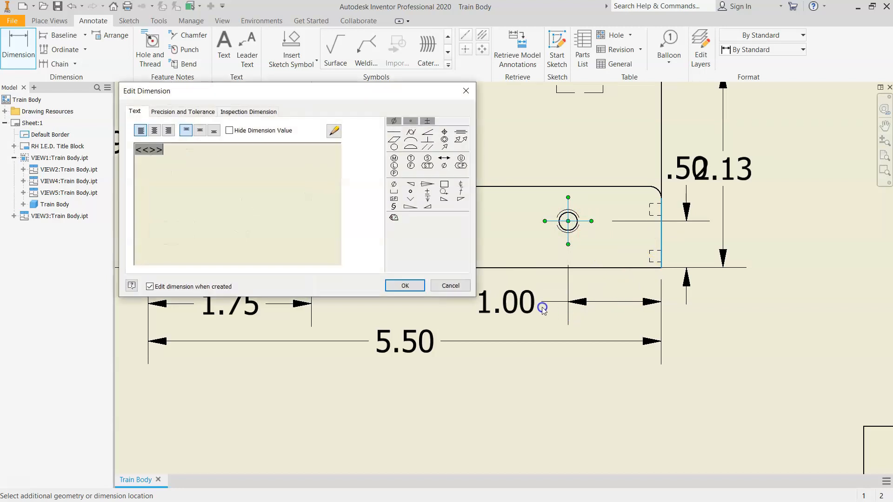
click(400, 285)
scroll(516, 316, up, 3)
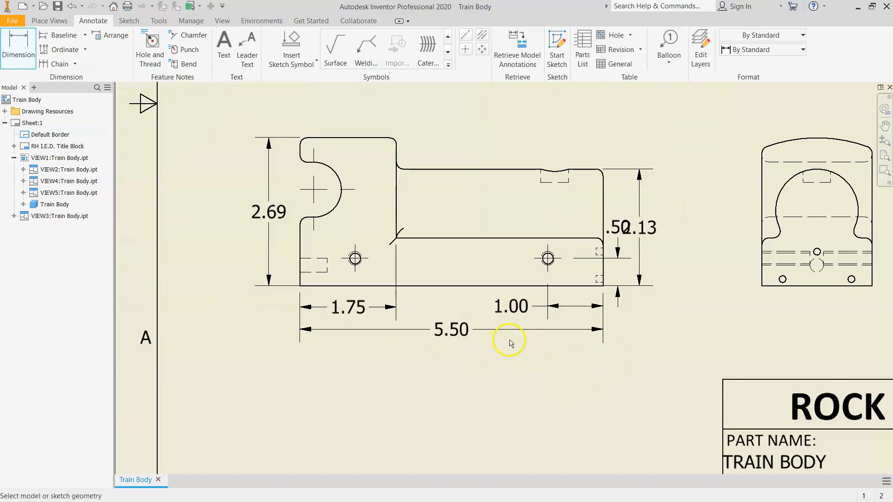
scroll(638, 367, down, 3)
scroll(638, 369, up, 5)
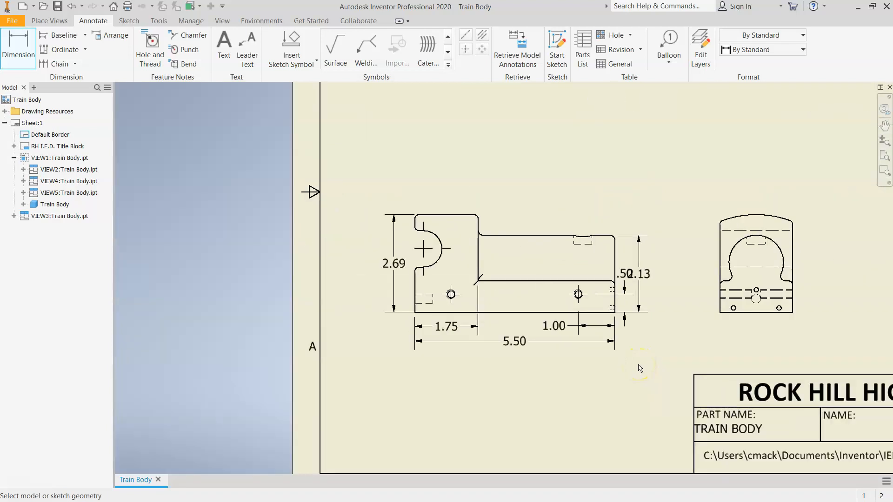
scroll(849, 348, down, 1)
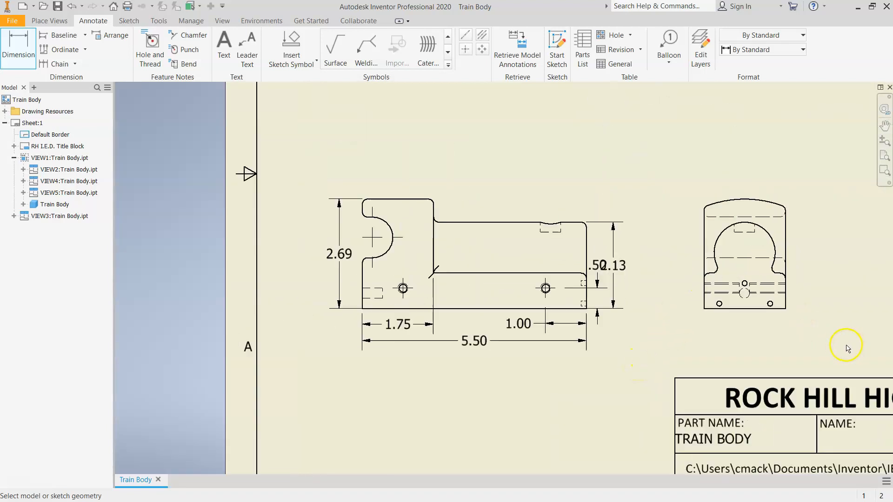
key(Escape)
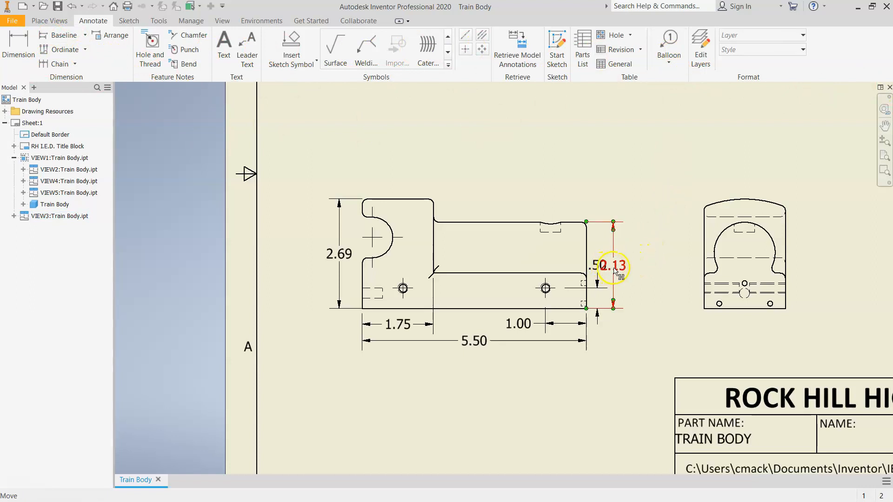
Separate the overlapping 2.13 and .50 dimensions beyond the front end, moving the .50 text below the bottom edge
drag(616, 268, 643, 266)
drag(599, 285, 607, 300)
mouse_move(642, 265)
mouse_down()
mouse_move(604, 272)
mouse_move(640, 269)
mouse_move(629, 267)
mouse_up()
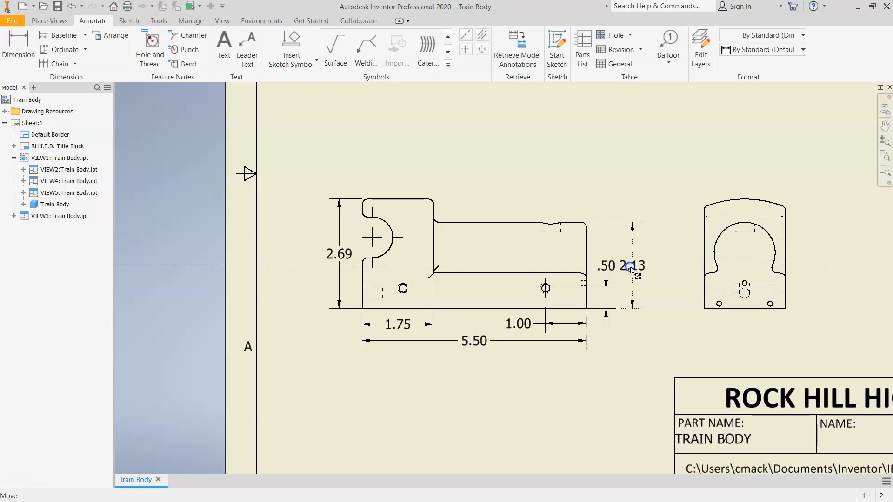
drag(632, 267, 633, 267)
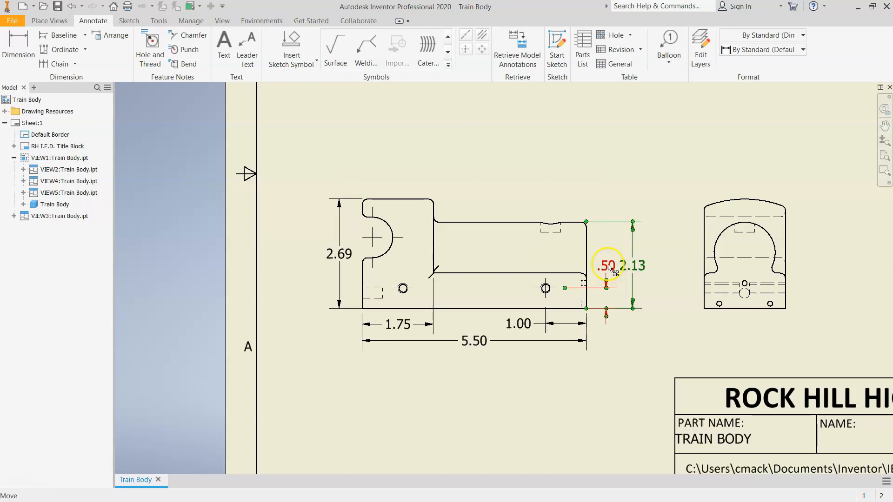
drag(609, 267, 606, 330)
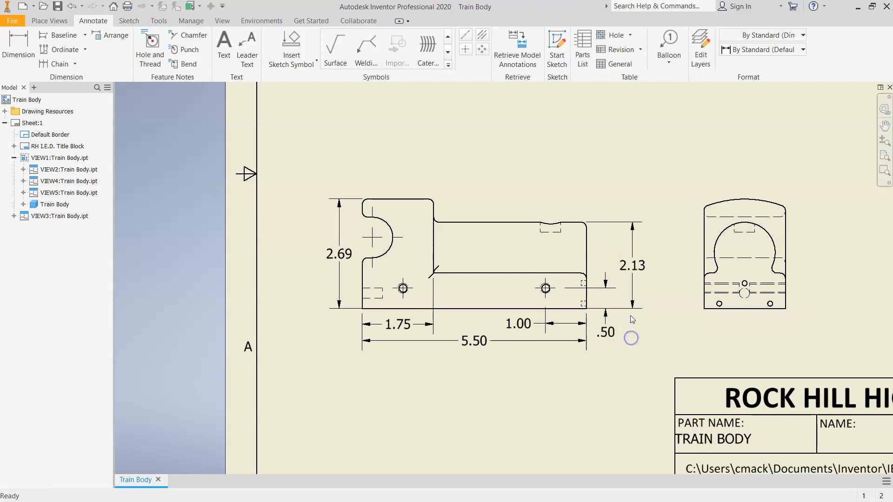
click(610, 331)
click(633, 273)
drag(634, 268, 627, 268)
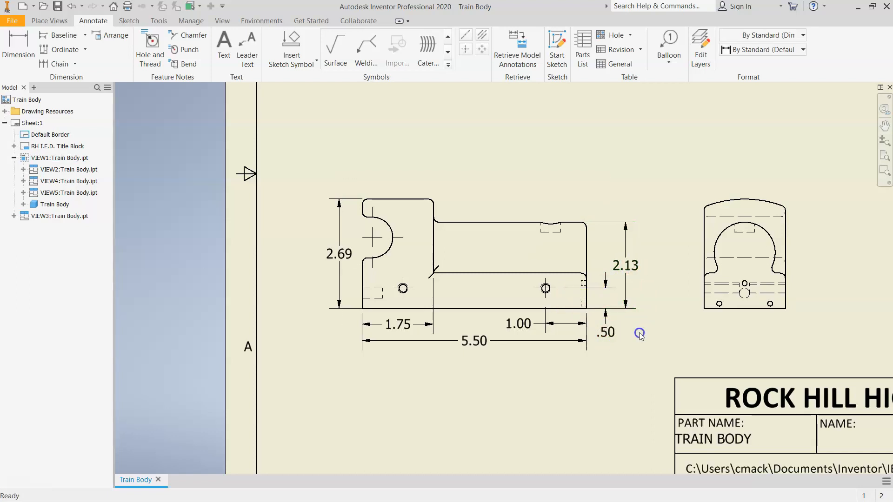
click(618, 310)
Move the 1.75 cab-length dimension above the cab and shift the overall length dimension farther below the side view
click(390, 323)
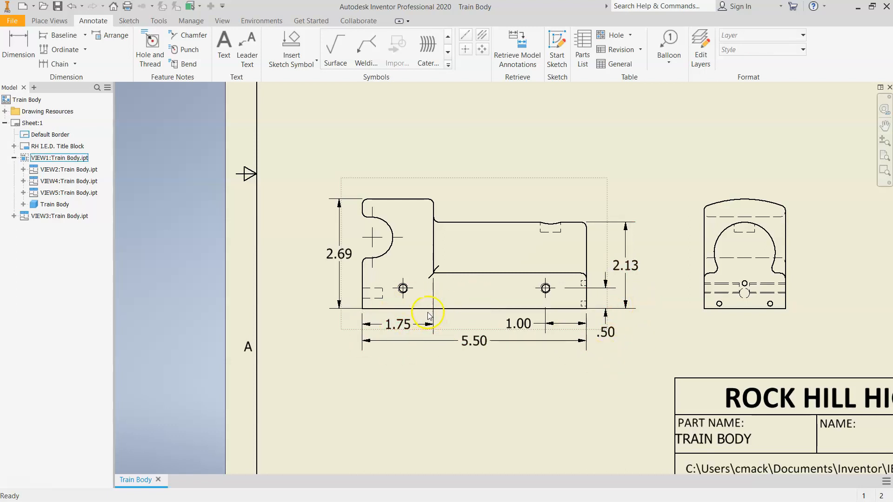
click(402, 288)
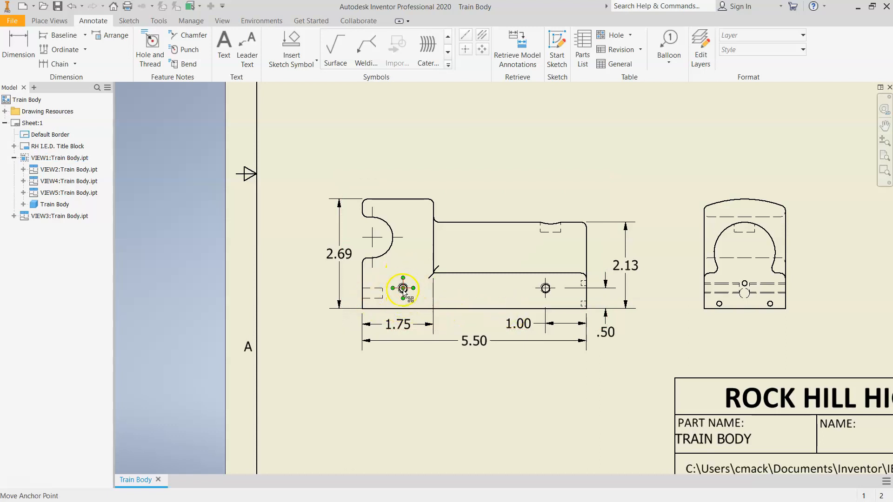
click(474, 347)
drag(475, 345, 474, 373)
click(403, 329)
drag(404, 331, 404, 169)
click(415, 354)
drag(479, 382, 481, 368)
click(493, 405)
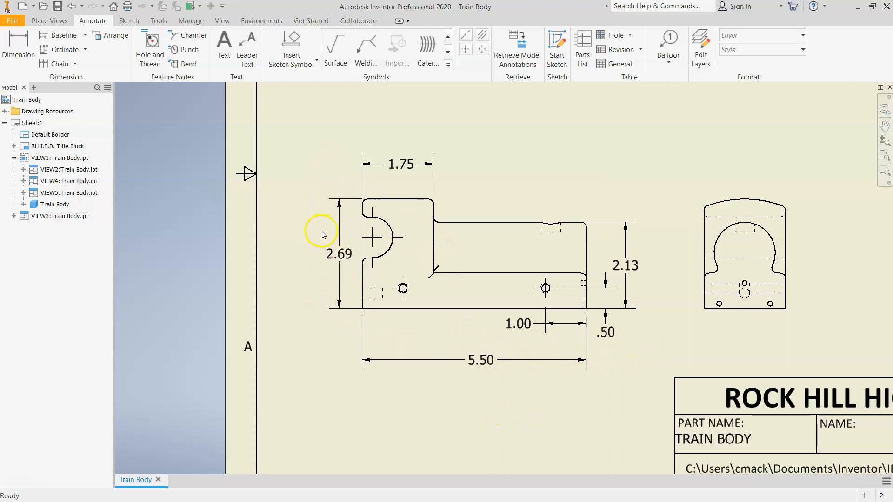
Move the overall height dimension beyond the front end, outside the 2.13 dimension, and raise the 1.75 dimension slightly
drag(350, 258, 656, 250)
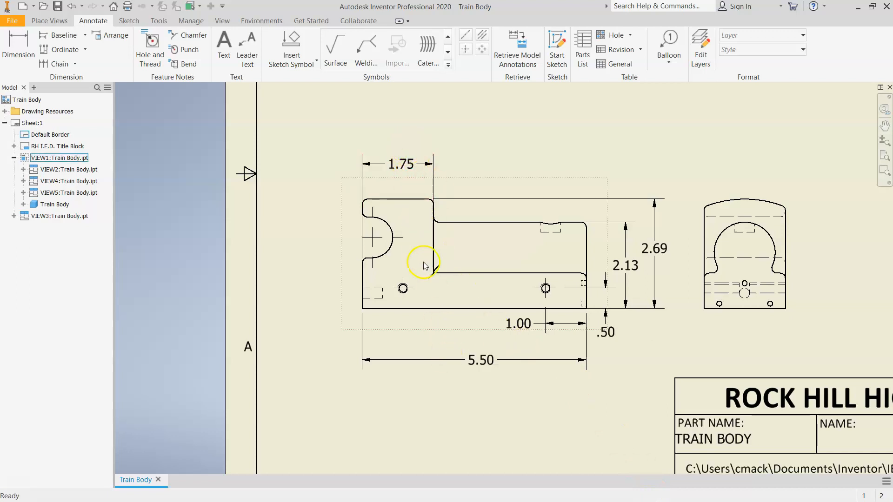
drag(447, 360, 447, 361)
mouse_move(400, 168)
mouse_down()
mouse_move(403, 328)
mouse_move(408, 156)
mouse_up()
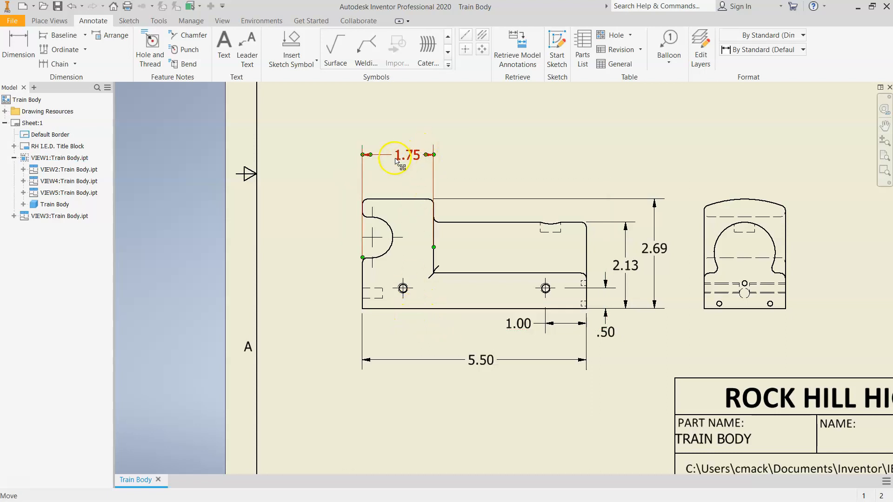
Dimension the rear axle hole's distance from the cab end edge below the view, and recentre the 1.75 dimension closer to the cab roof
click(19, 46)
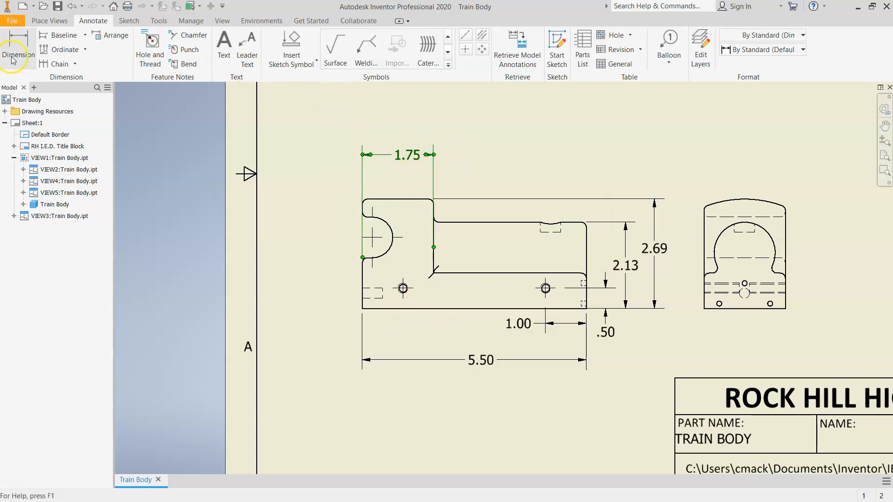
click(402, 288)
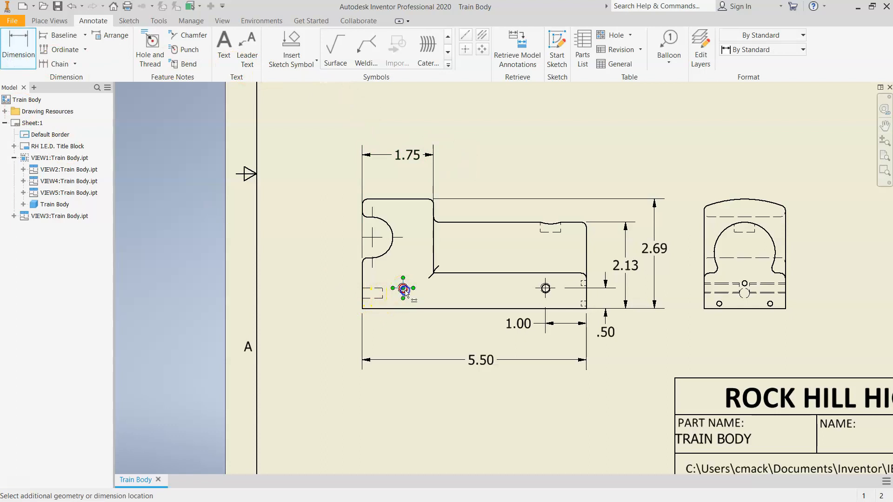
click(363, 285)
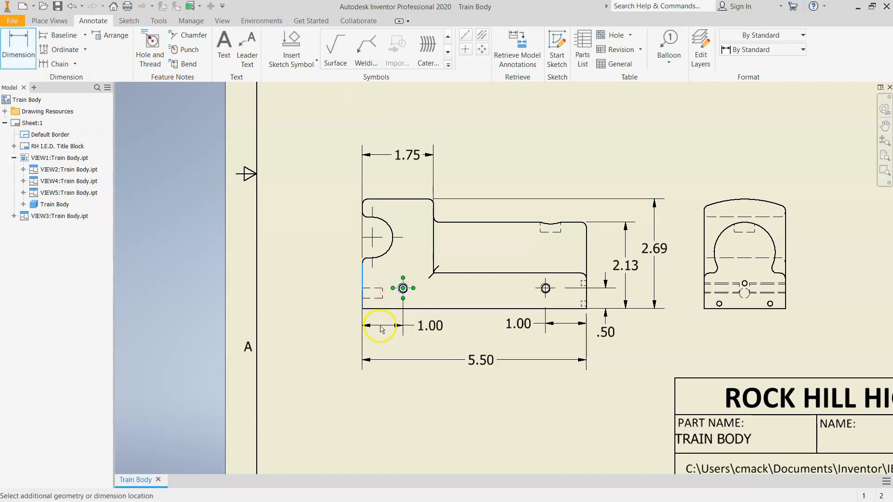
click(404, 321)
click(404, 286)
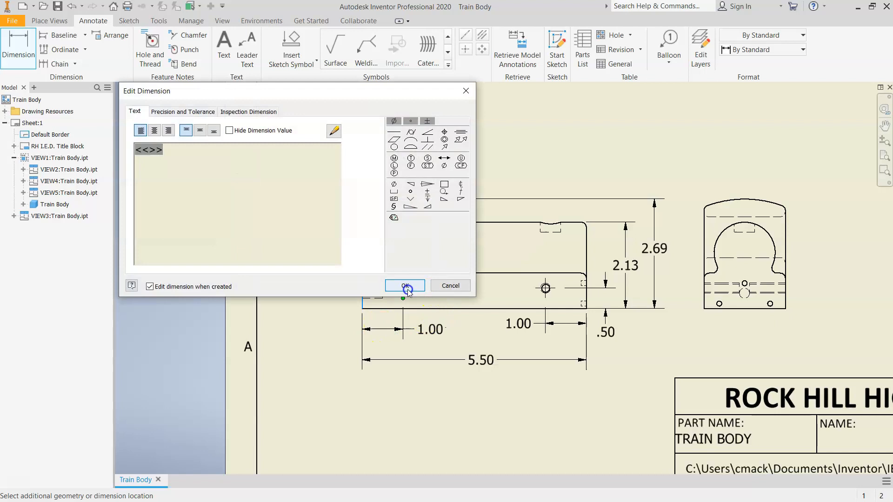
click(359, 179)
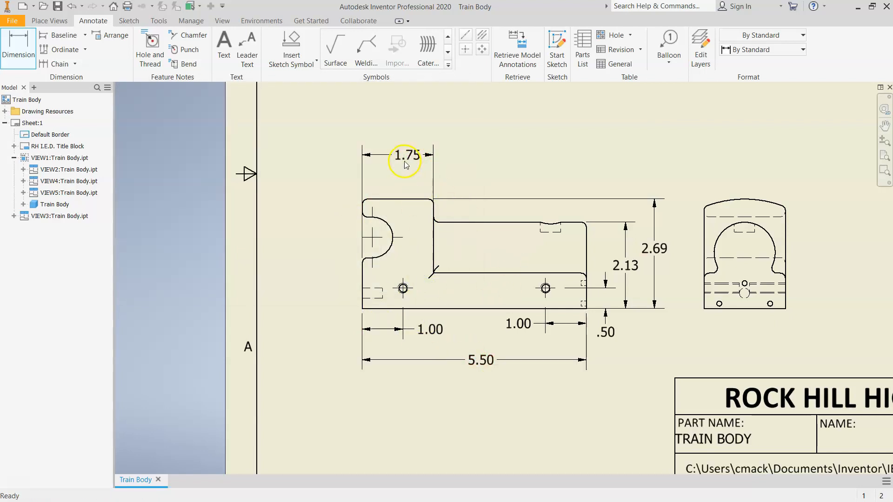
key(Escape)
mouse_move(402, 161)
mouse_down()
mouse_move(409, 312)
mouse_move(421, 349)
mouse_move(434, 169)
mouse_move(398, 168)
mouse_up()
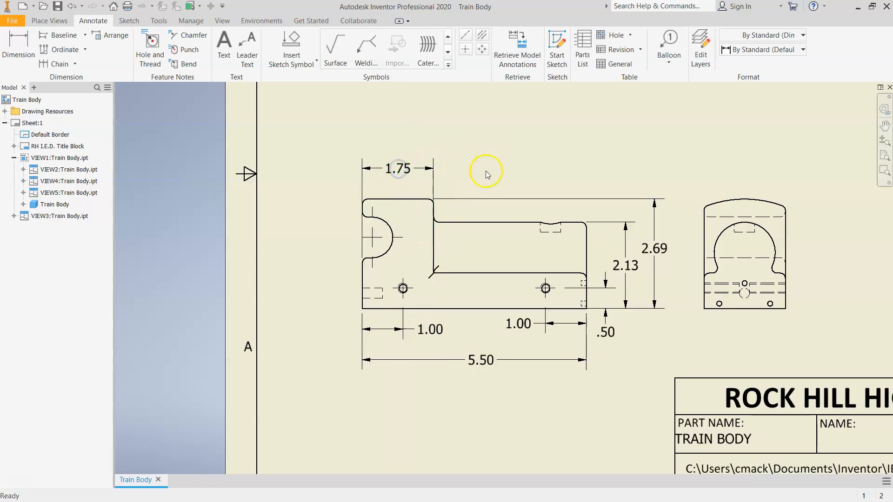
Dimension the rear axle hole's height above the bottom edge, placing the dimension beyond the cab end of the side view
click(18, 49)
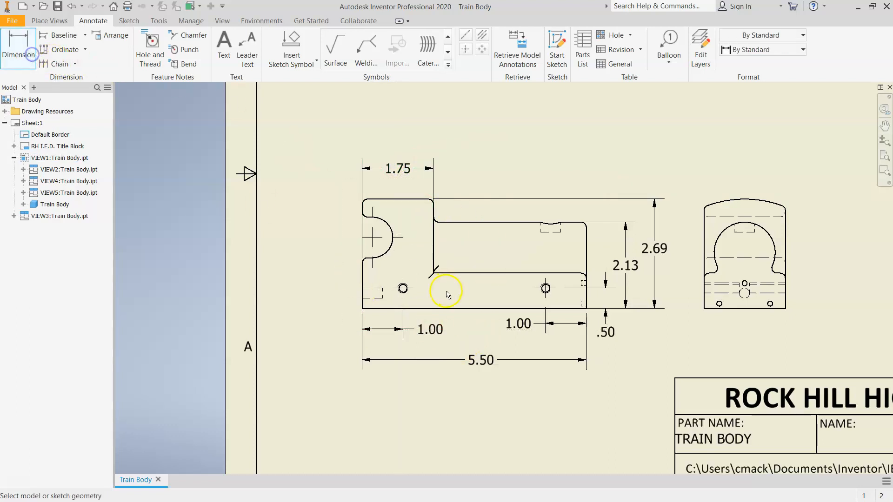
click(403, 288)
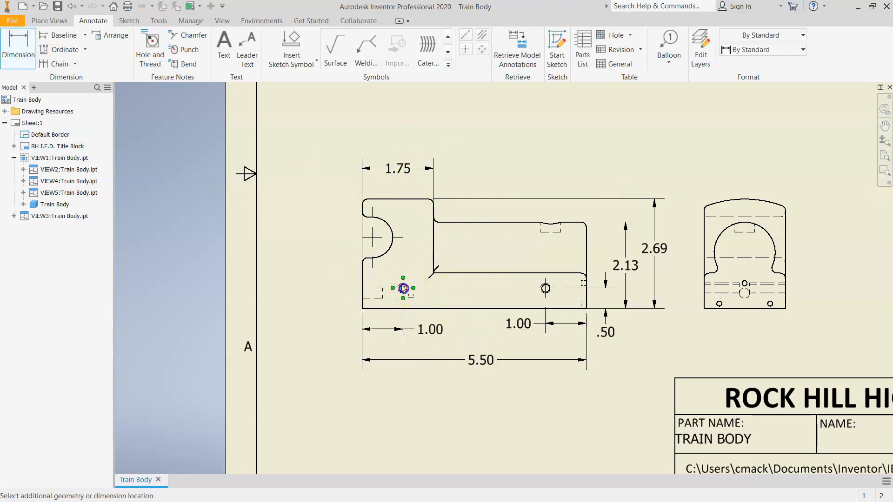
click(380, 306)
click(334, 303)
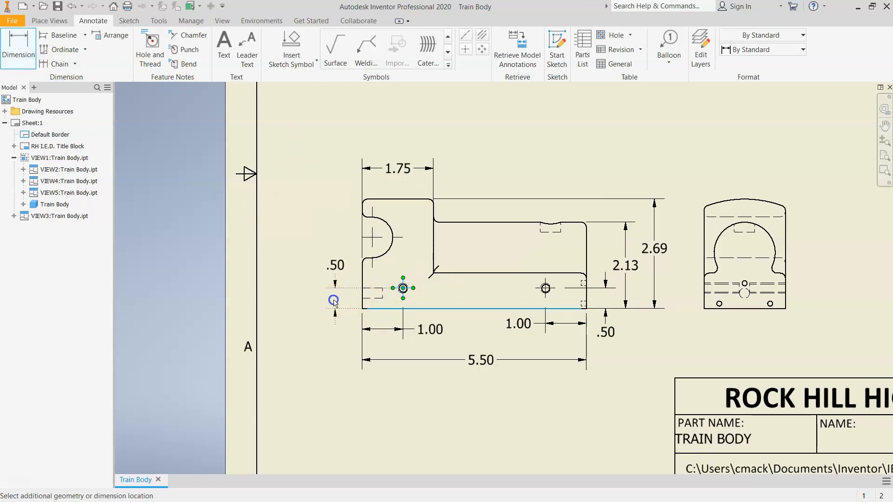
click(407, 285)
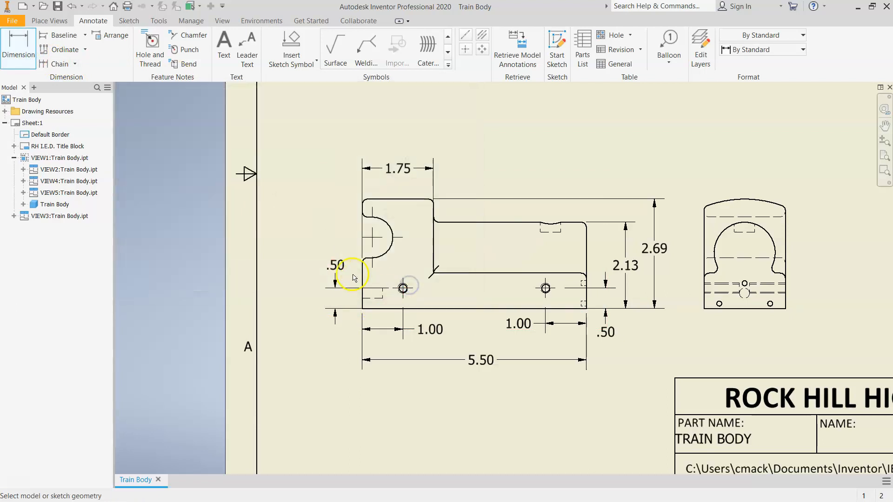
key(Escape)
Move the rear axle hole's .50 height text below the bottom edge of the side view
drag(346, 274, 338, 323)
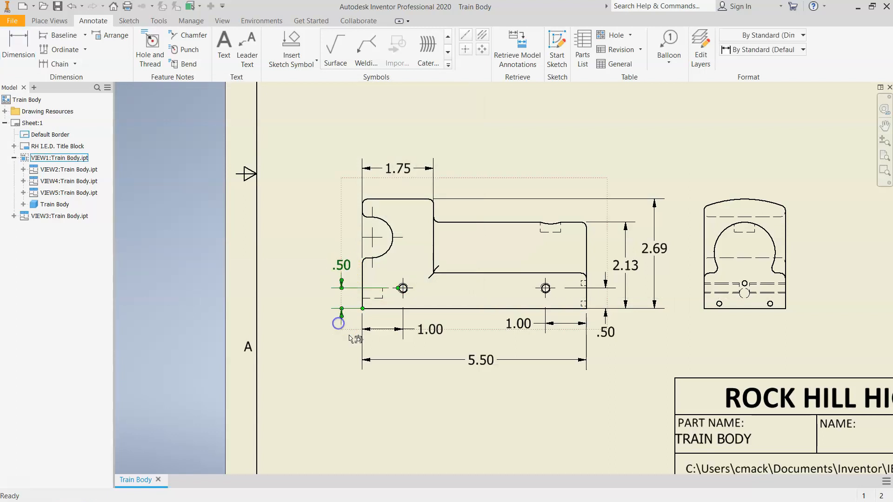
drag(342, 269, 335, 321)
click(340, 353)
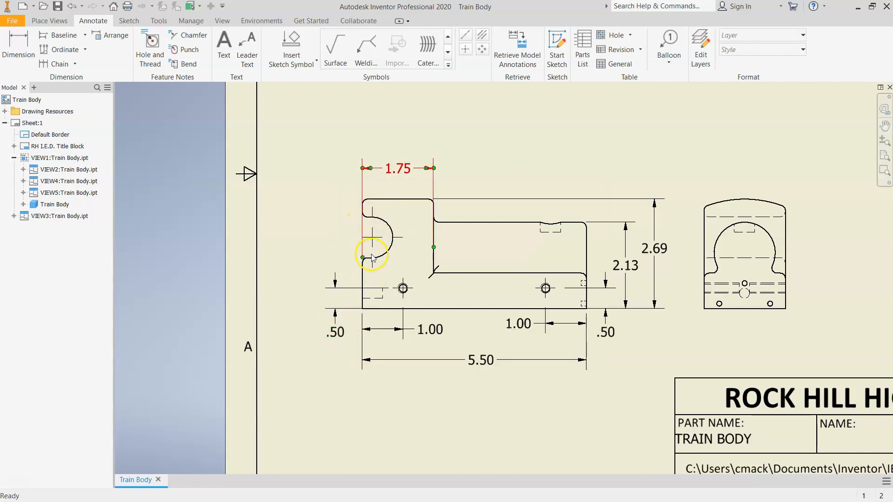
Dimension the vertical distance from the cab roof to the window arc's centre, beyond the cab end
click(379, 248)
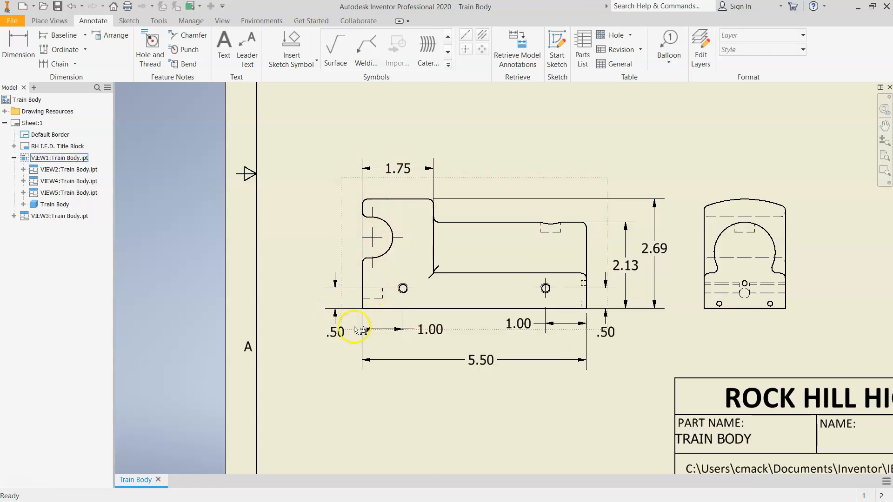
key(Escape)
key(d)
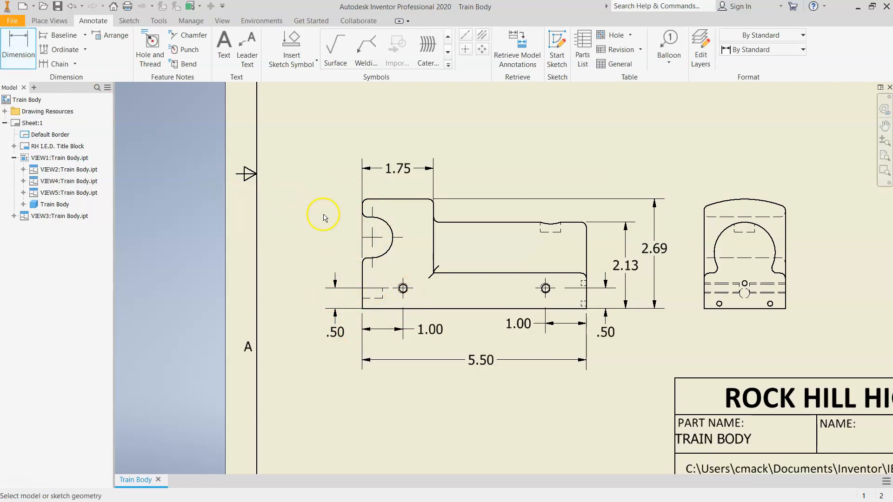
click(373, 238)
click(387, 200)
click(335, 220)
click(464, 286)
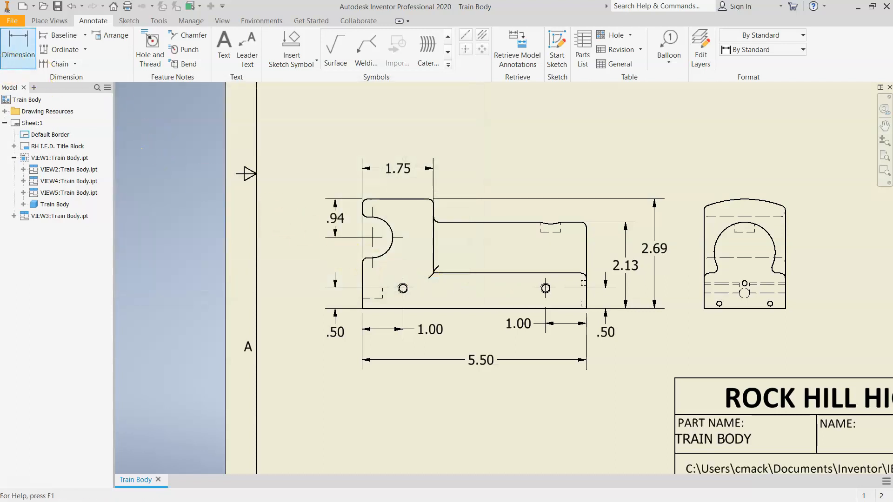
Undo the dimension between the cab roof and the window arc's centre
click(19, 68)
click(21, 58)
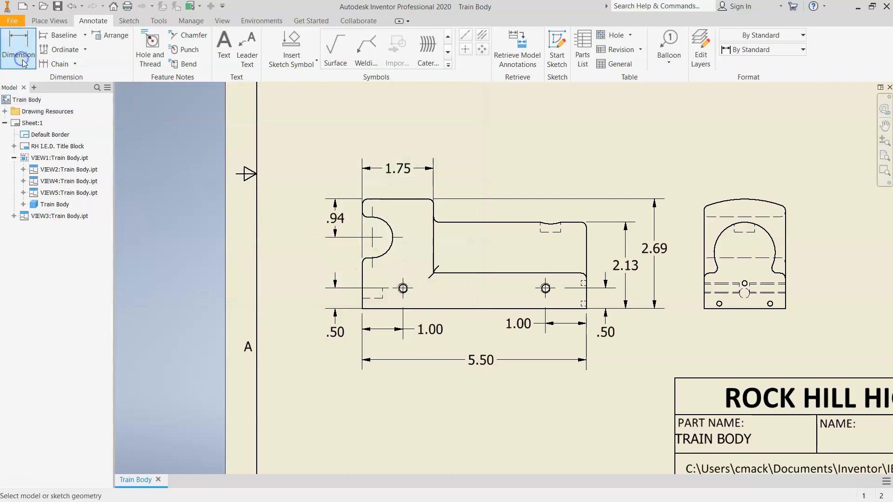
key(Escape)
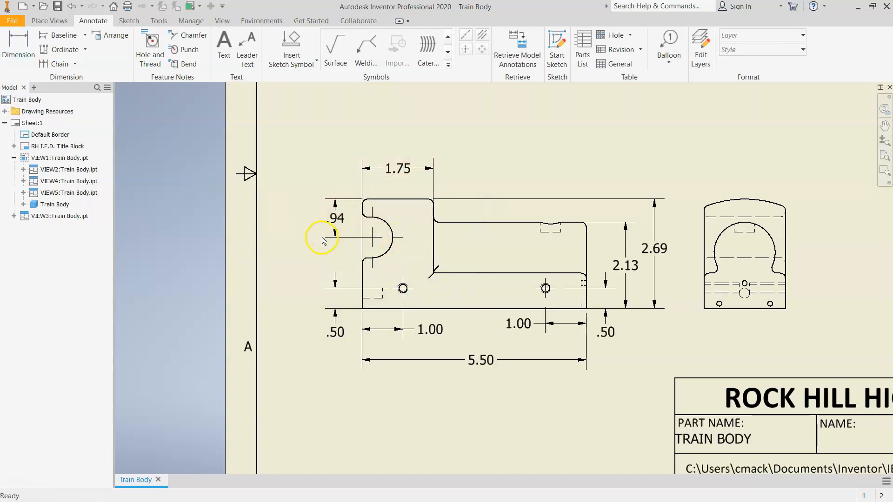
click(70, 8)
Dimension the window arc centre's height above the bottom edge, outside the rear axle hole's .50 dimension
click(19, 49)
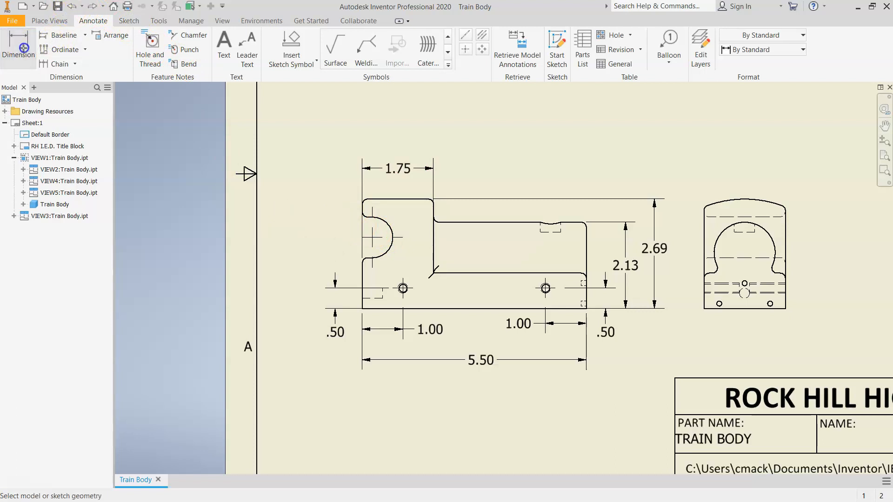
click(371, 237)
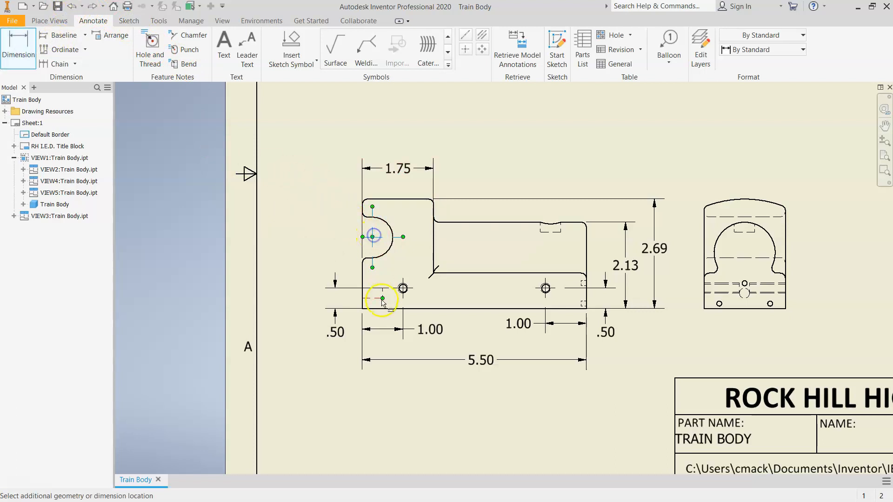
click(383, 310)
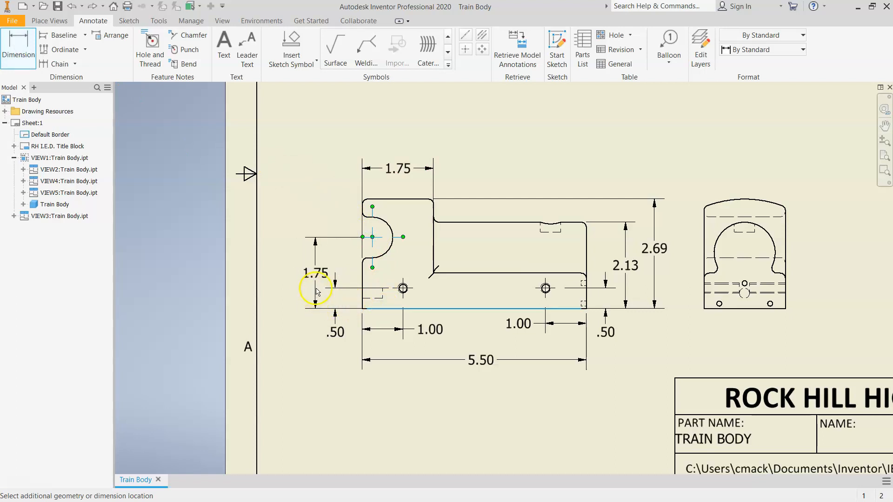
click(314, 282)
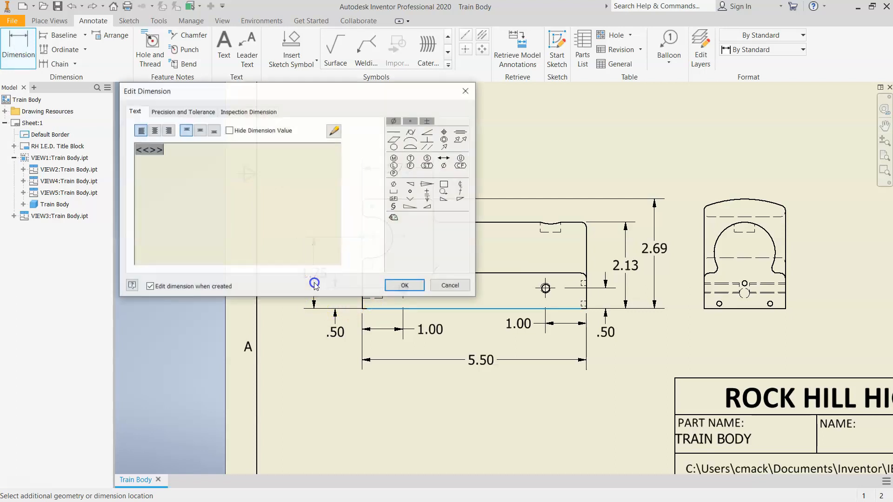
click(403, 285)
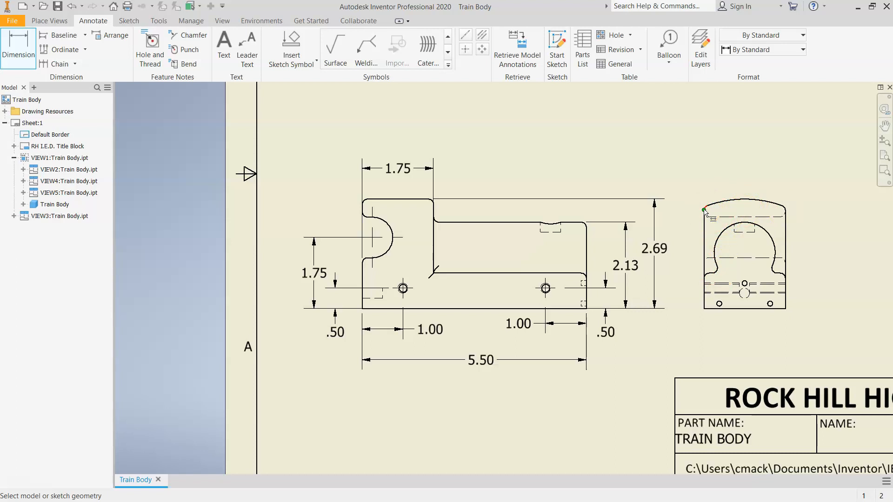
click(747, 201)
click(389, 201)
click(365, 204)
click(378, 205)
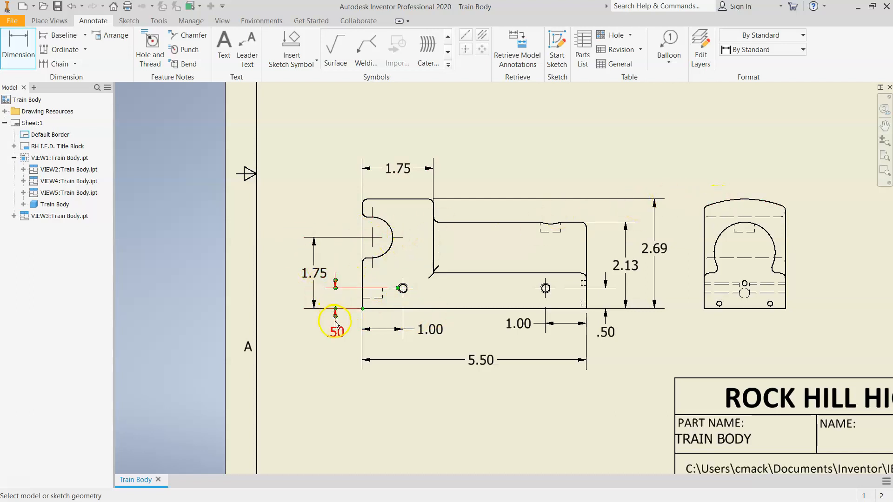
Move the rear axle hole's .50 dimension and the window arc's 1.75 height dimension closer to the cab end
drag(339, 332, 344, 314)
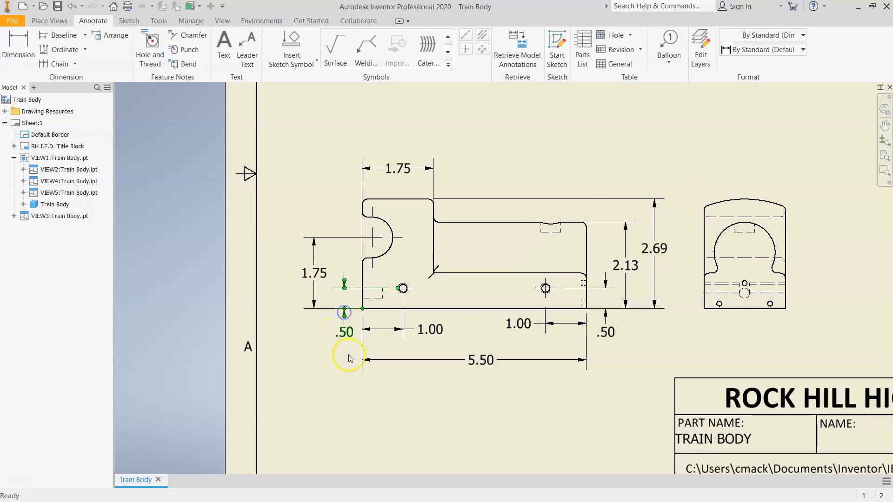
drag(327, 278, 323, 274)
click(330, 377)
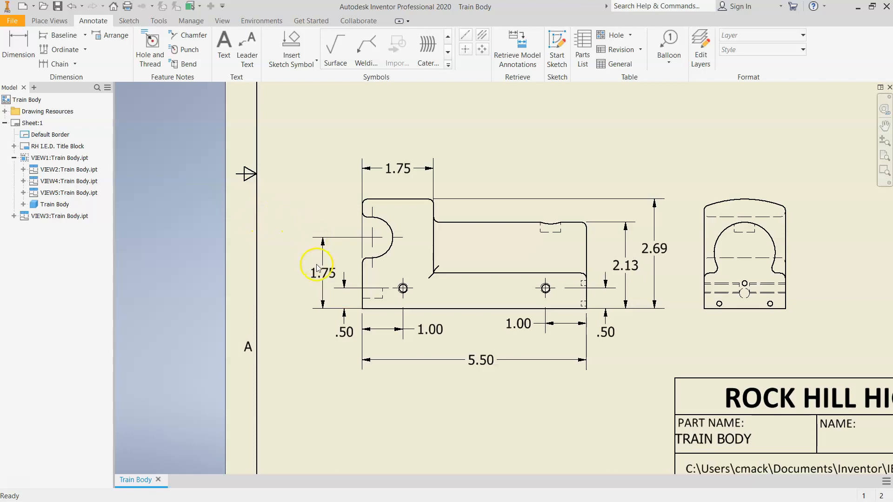
Raise the 1.75 cab-length dimension farther above the cab roof to make room beneath it
scroll(249, 254, down, 5)
scroll(314, 254, up, 3)
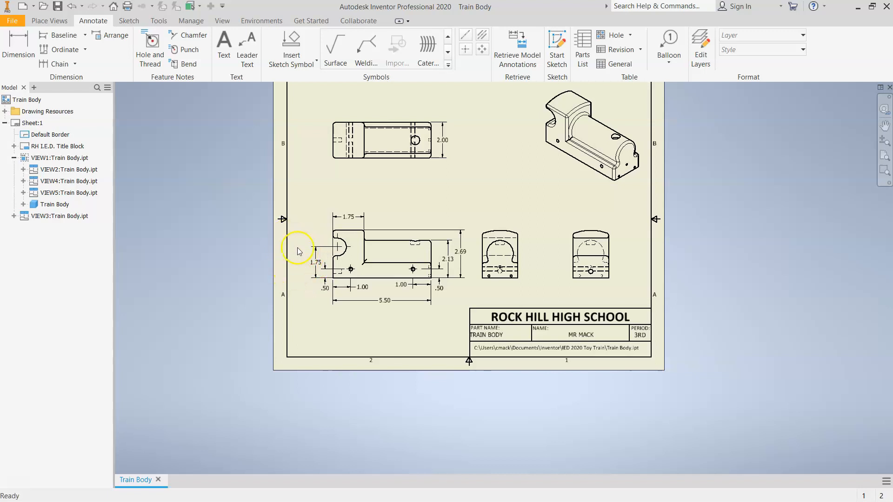
scroll(392, 265, down, 2)
scroll(393, 266, up, 3)
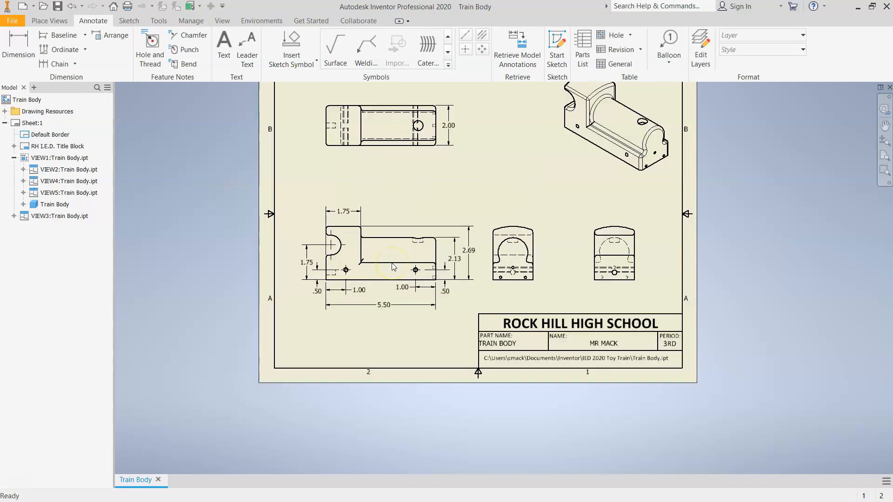
scroll(392, 267, up, 3)
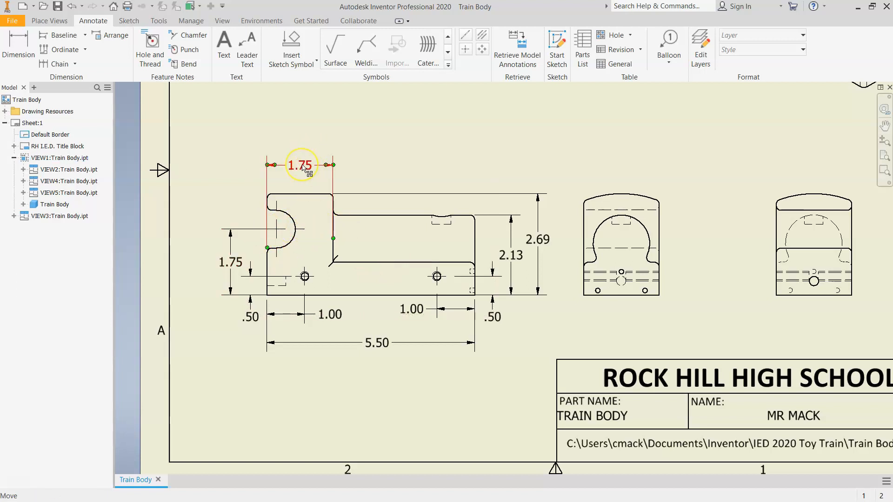
drag(303, 167, 303, 154)
Dimension the window arc centre's horizontal distance from the cab end edge, between the cab roof and the 1.75 dimension
click(19, 49)
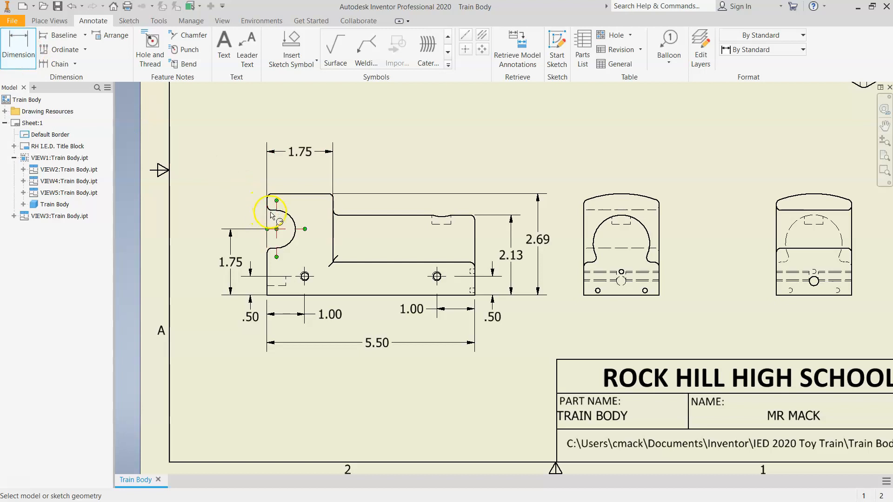
click(268, 268)
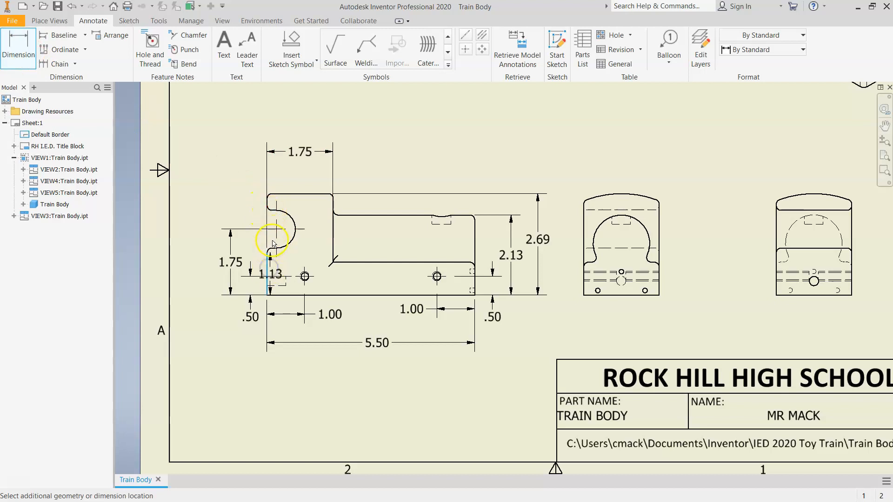
click(277, 201)
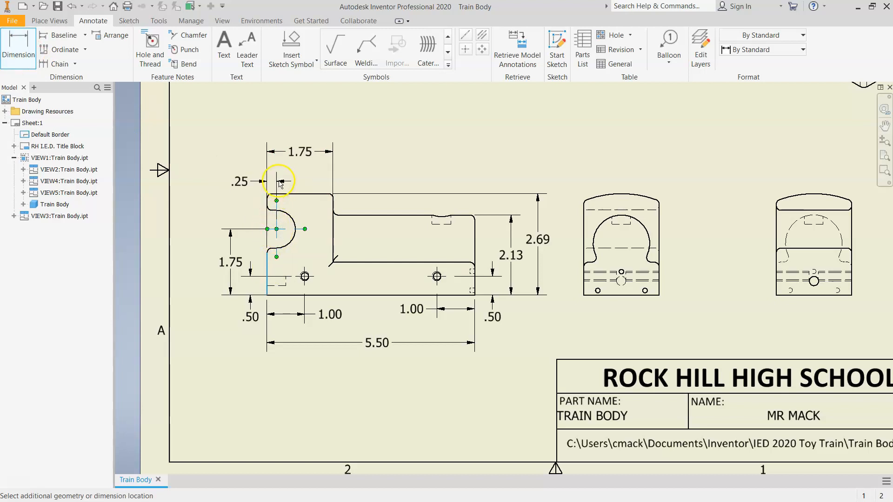
click(280, 176)
click(408, 286)
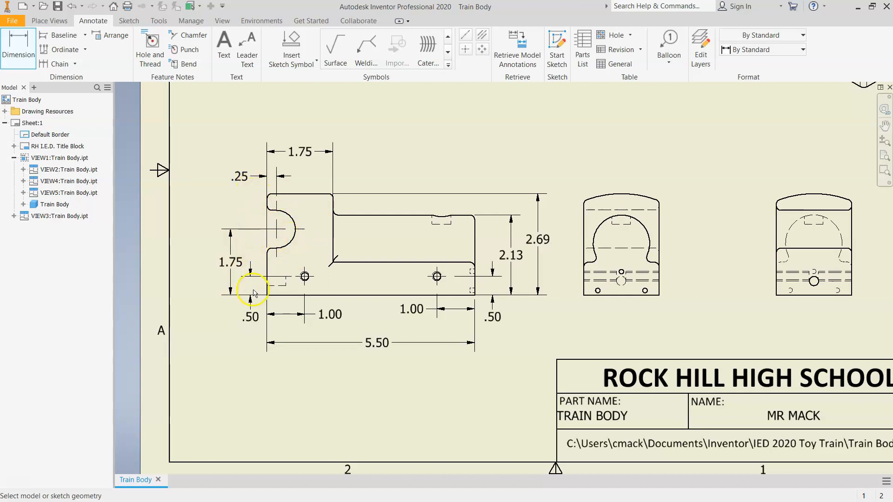
Add a radius dimension to the cab window arc, with its text above the hood just beyond the cab
click(293, 220)
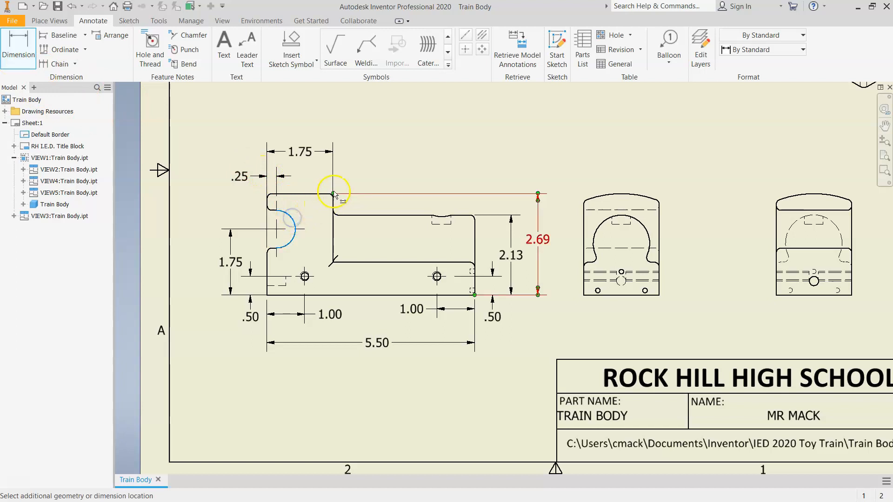
click(361, 173)
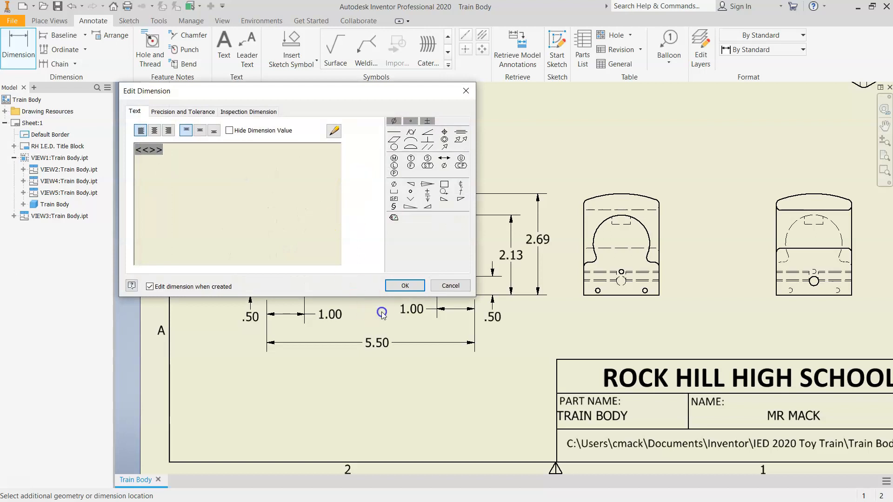
click(401, 285)
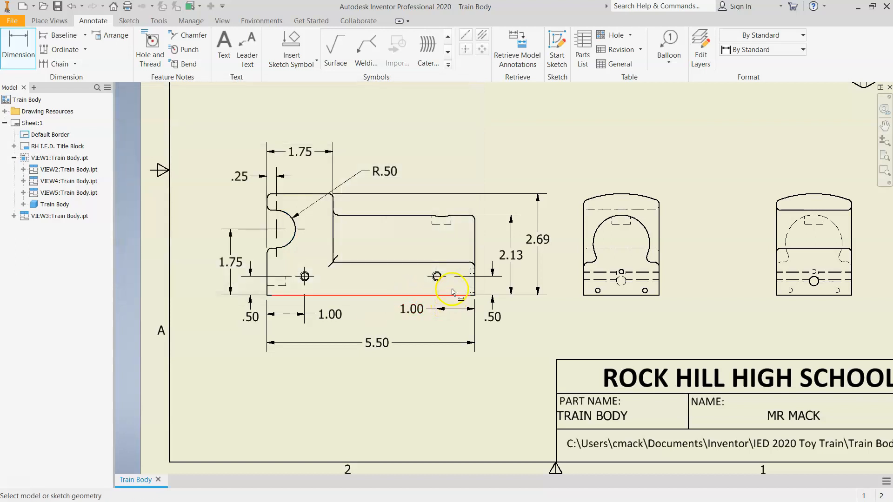
Examine the front axle hole in the side view and the dimensions that locate it
scroll(440, 275, up, 4)
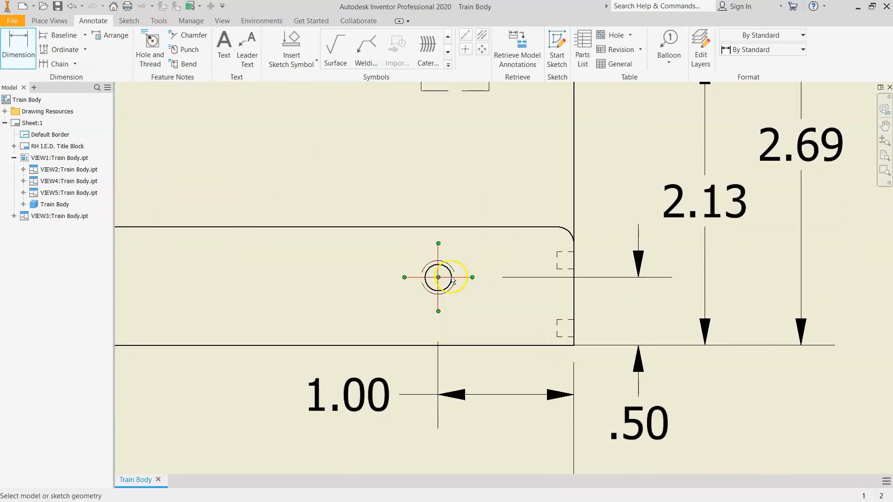
scroll(446, 302, down, 2)
scroll(445, 305, down, 2)
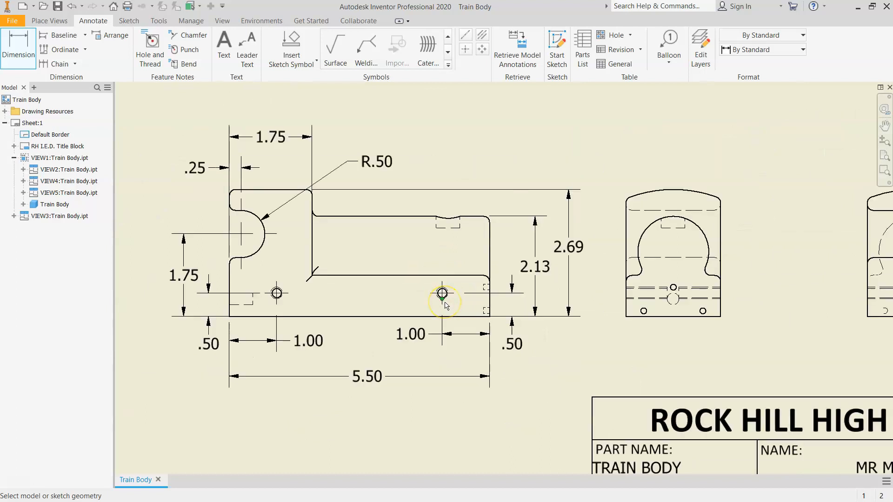
click(474, 319)
click(488, 326)
key(Escape)
scroll(471, 306, up, 3)
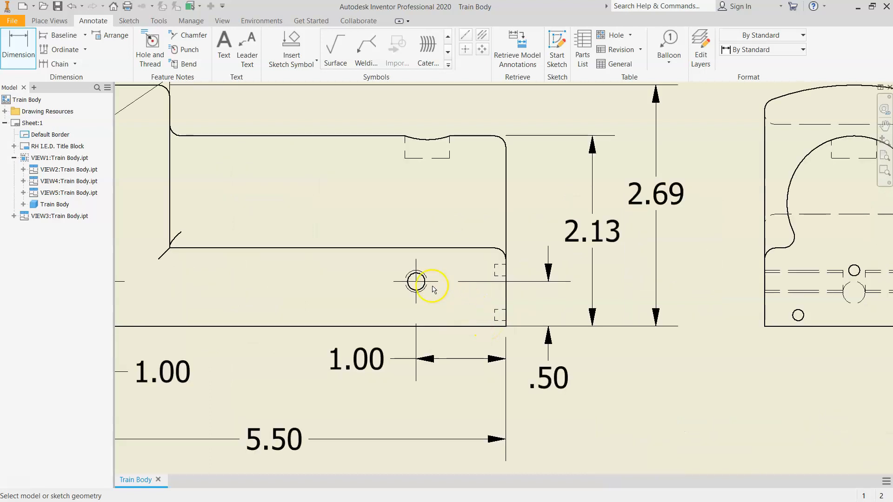
scroll(492, 323, down, 3)
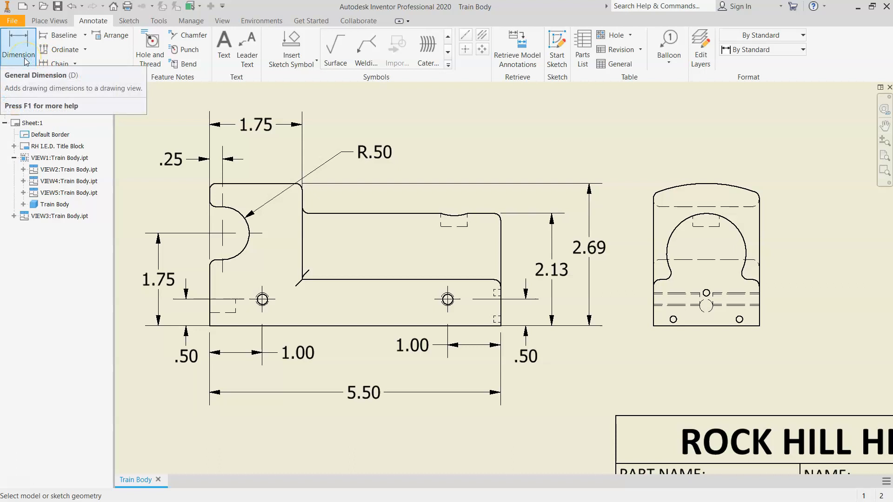
Add a hole and thread note to the front axle hole in the side view, with its text above the hood
click(158, 49)
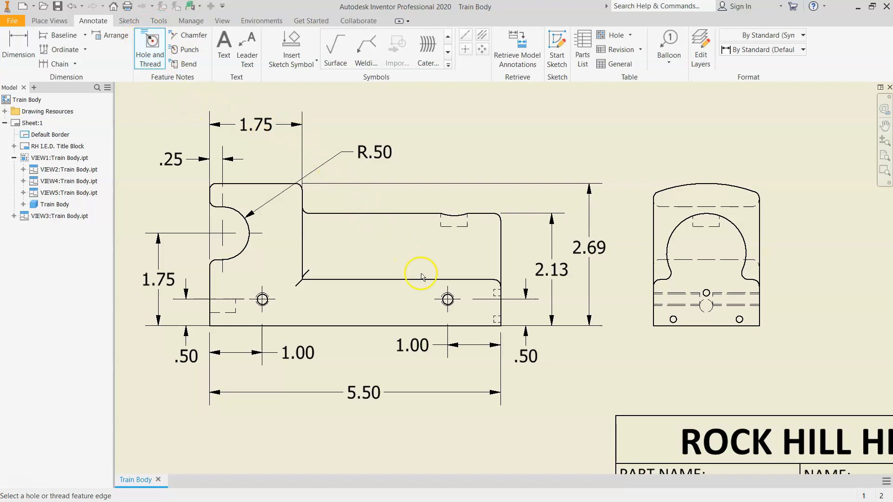
click(448, 299)
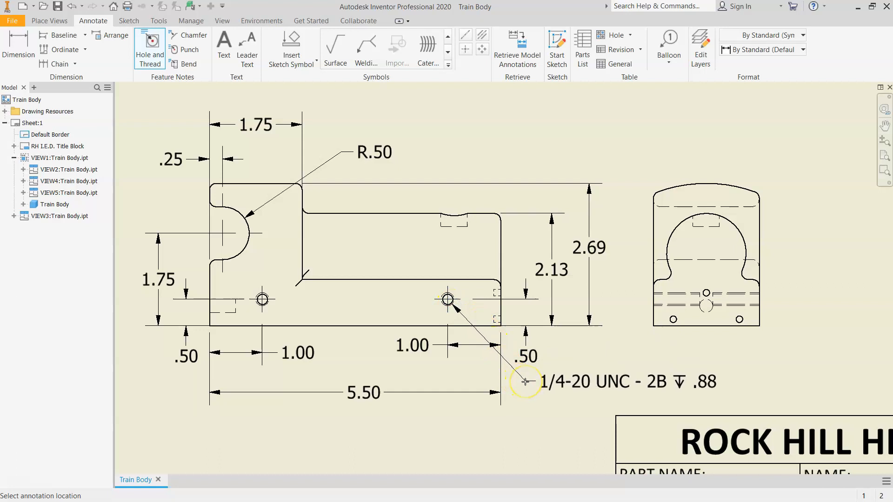
click(457, 133)
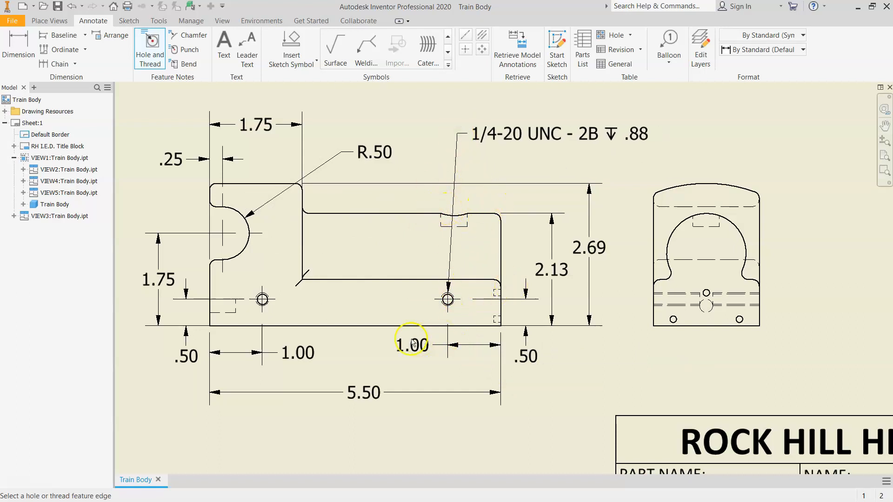
scroll(414, 344, down, 2)
key(Escape)
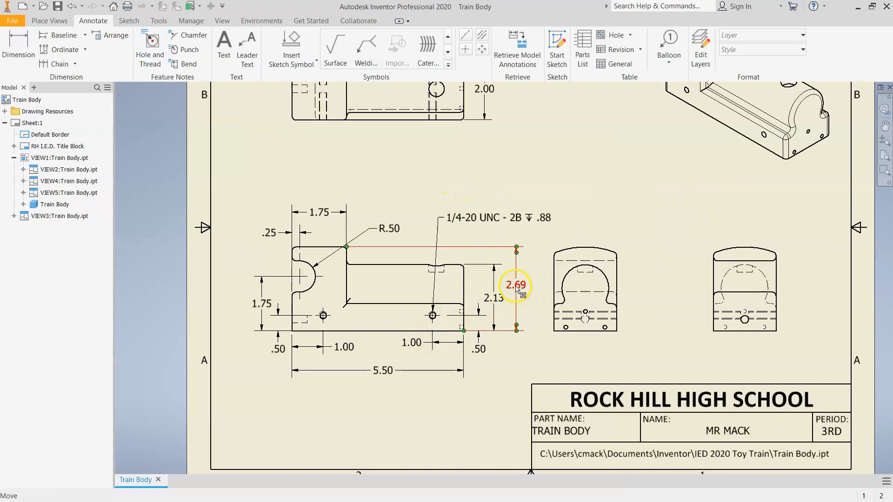
Try the 2.69 overall height dimension beyond the cab end, and return it to its place beyond the hood's front end
drag(518, 287, 242, 276)
click(515, 260)
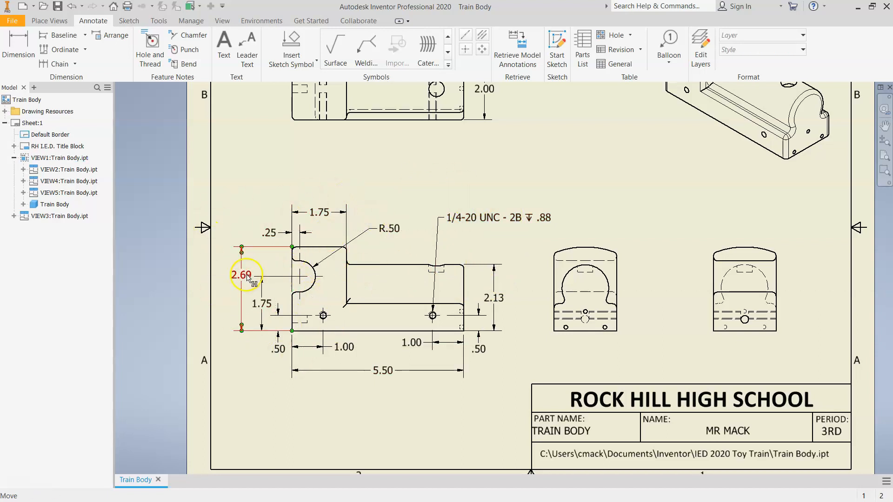
drag(242, 279, 514, 285)
click(602, 211)
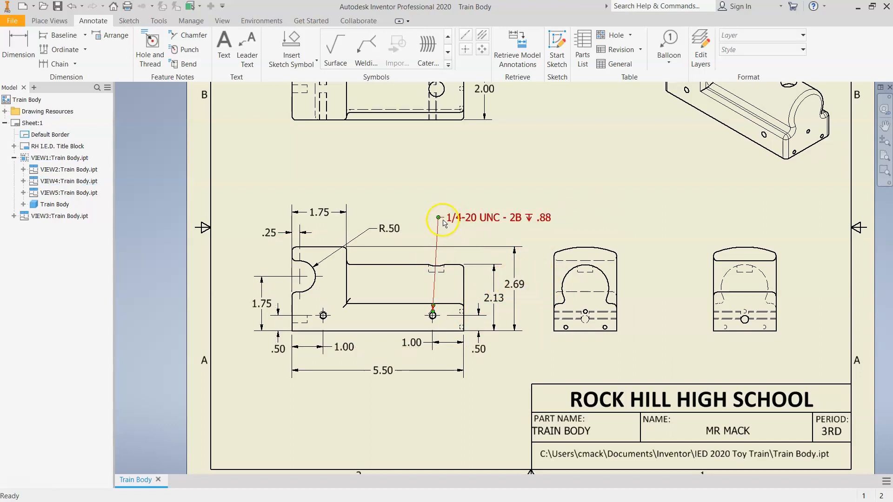
Shift the front axle hole's thread note slightly up and away from the R.50 radius dimension
drag(440, 219, 446, 215)
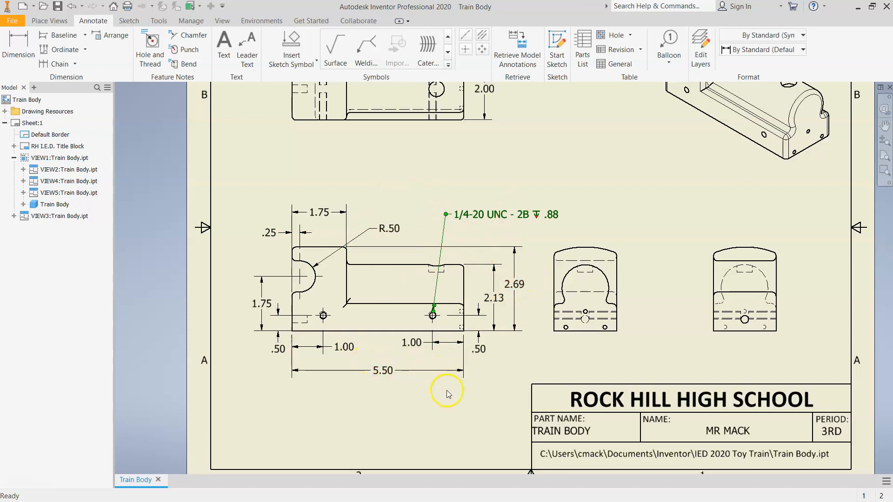
scroll(447, 389, up, 3)
scroll(446, 390, down, 2)
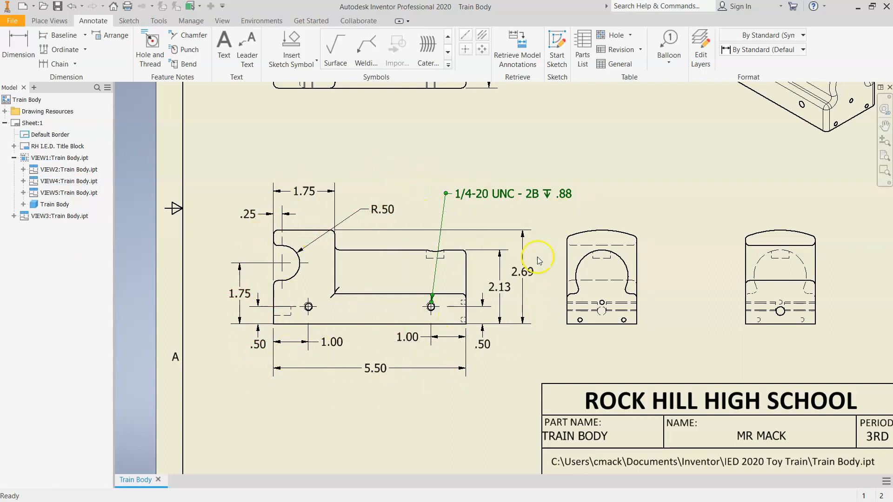
click(356, 332)
click(460, 195)
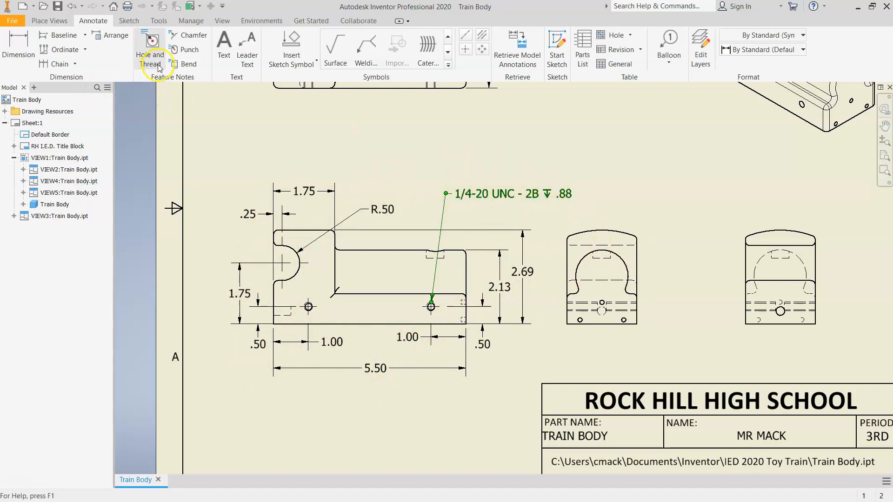
Examine the thread size, class and depth symbol in the front axle hole's note
scroll(437, 196, up, 3)
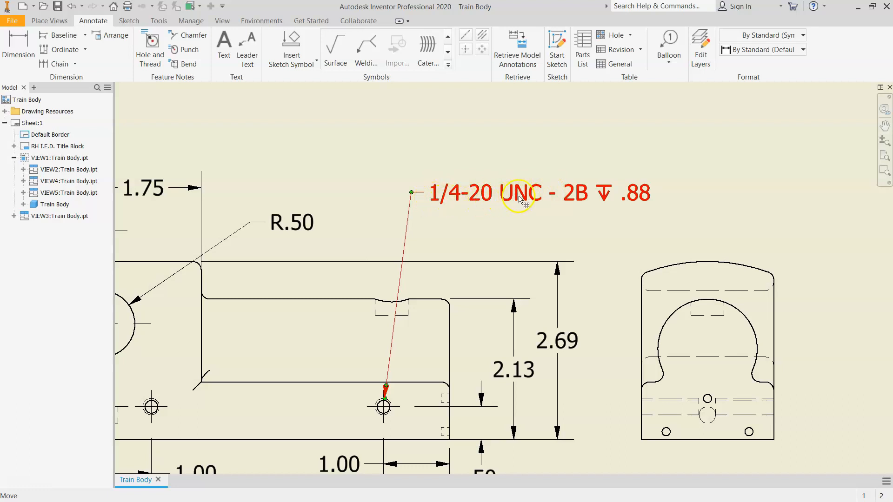
scroll(496, 246, up, 2)
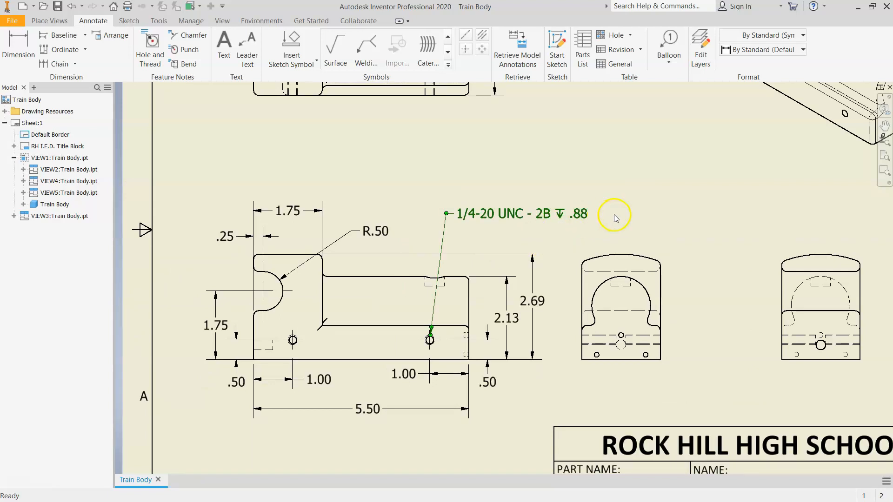
scroll(616, 216, down, 2)
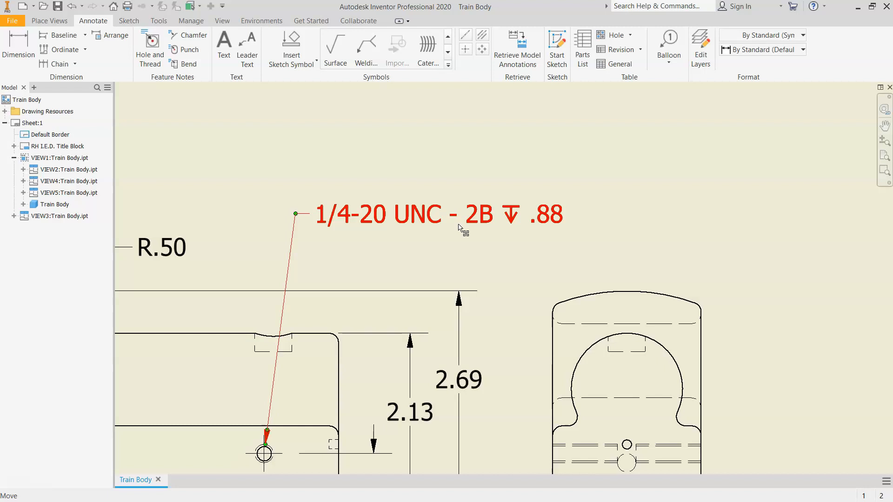
scroll(456, 260, down, 2)
click(461, 247)
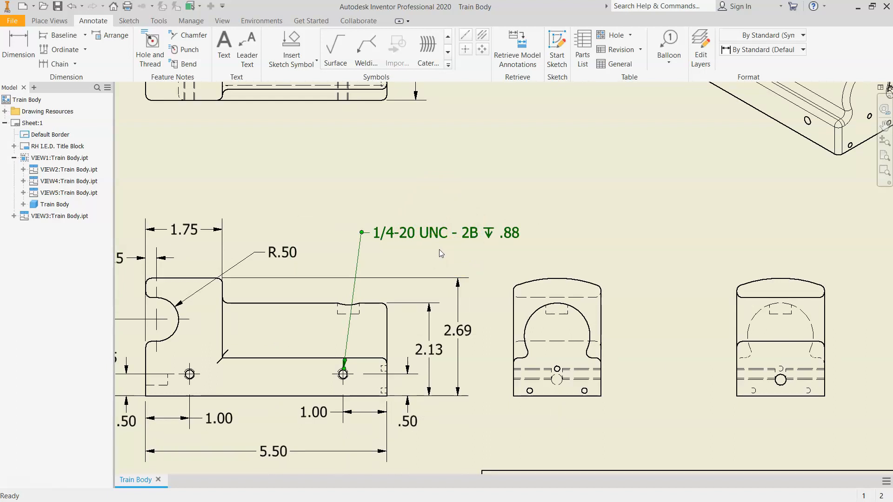
click(449, 251)
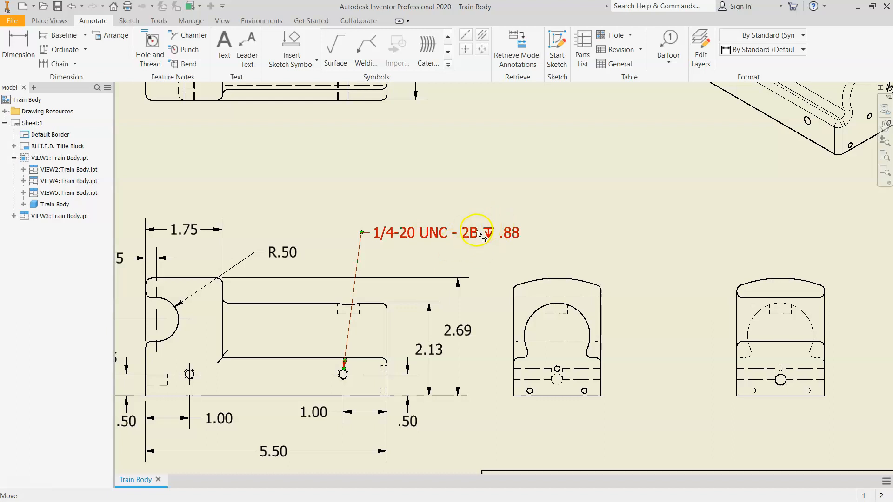
scroll(492, 233, up, 5)
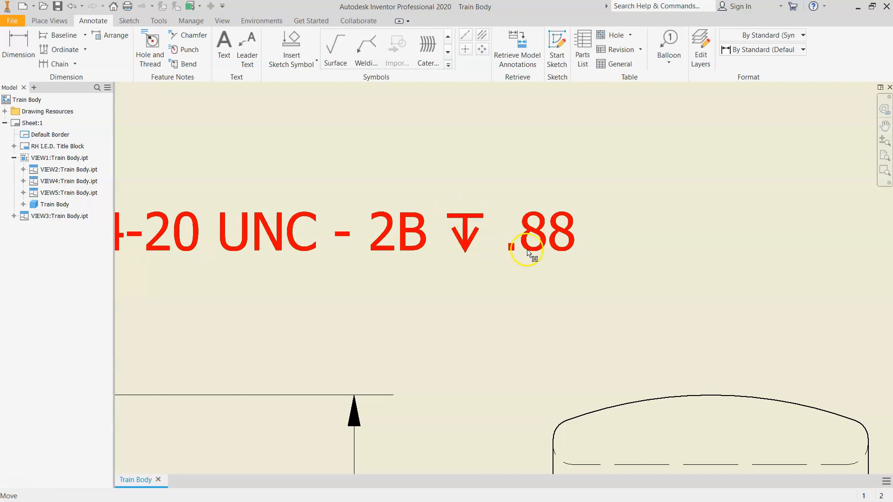
click(558, 243)
scroll(489, 292, down, 4)
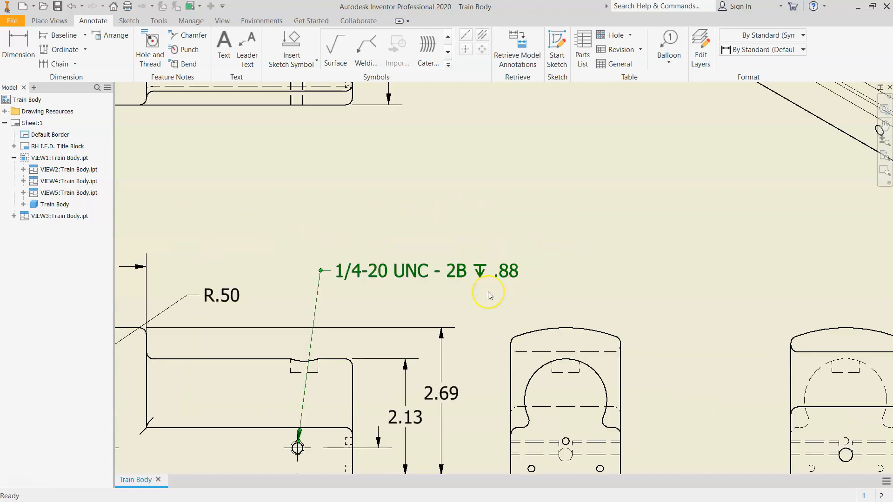
scroll(487, 292, down, 3)
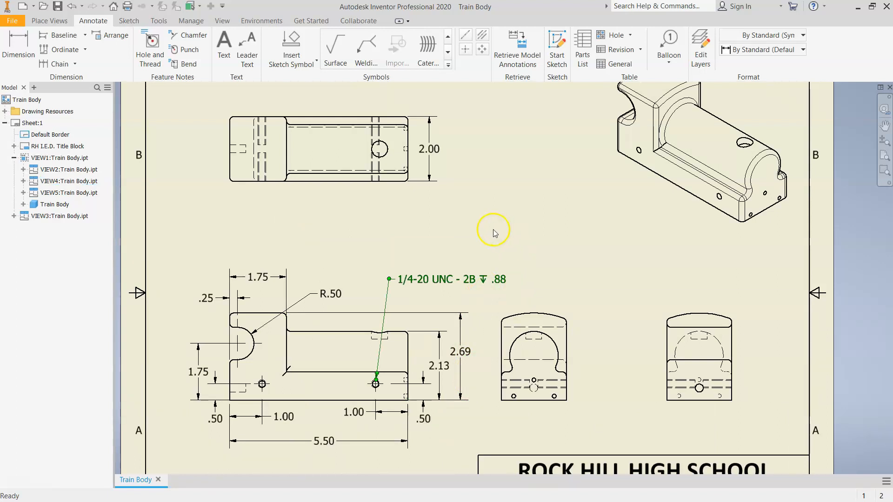
scroll(494, 235, down, 2)
scroll(483, 365, up, 3)
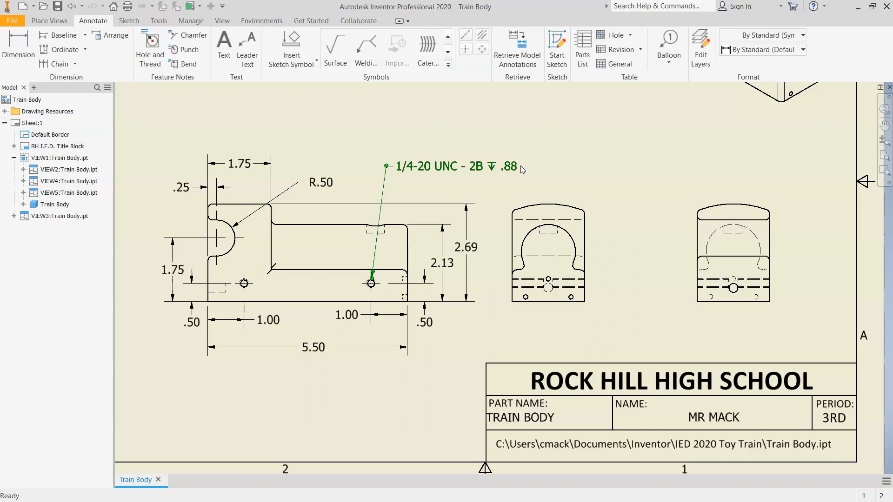
Move the end view beside the side view farther from it, widening the gap for the dimensions and hole note
click(541, 170)
drag(594, 265, 634, 258)
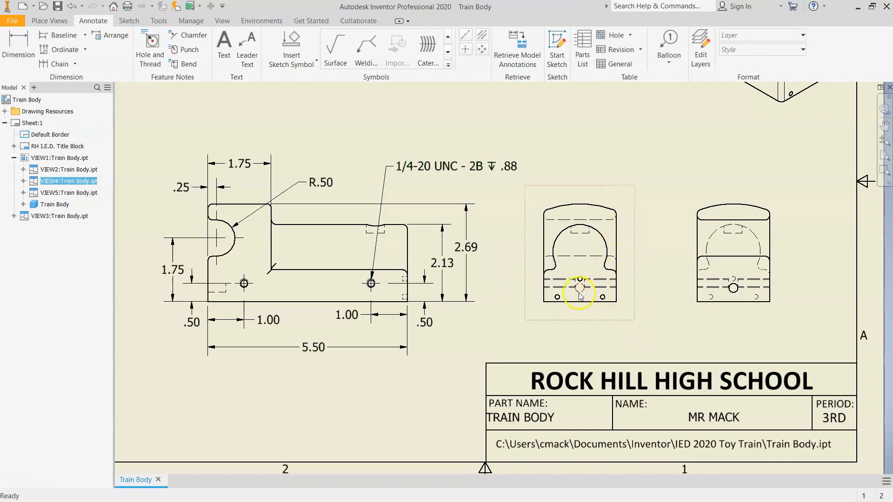
scroll(309, 349, down, 3)
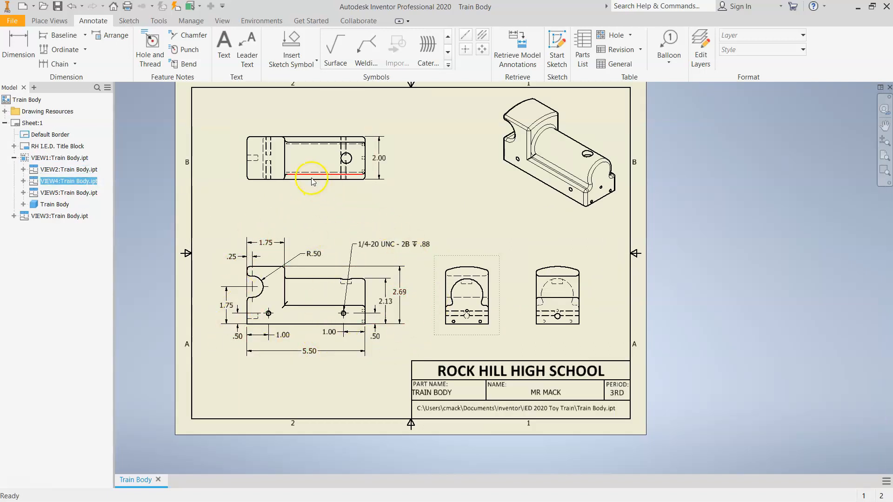
scroll(320, 317, up, 2)
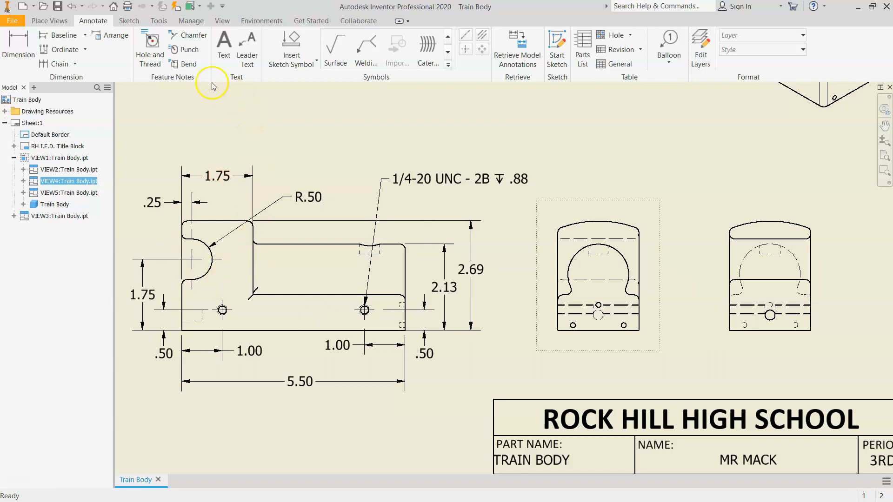
Examine the rounded corners and cab-to-hood fillets in the top view to choose an arc for the radius dimension
click(18, 46)
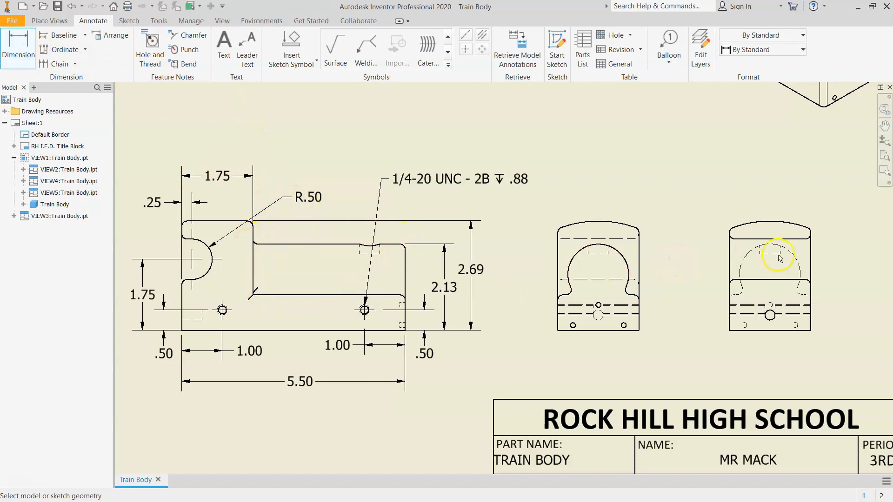
scroll(175, 199, down, 3)
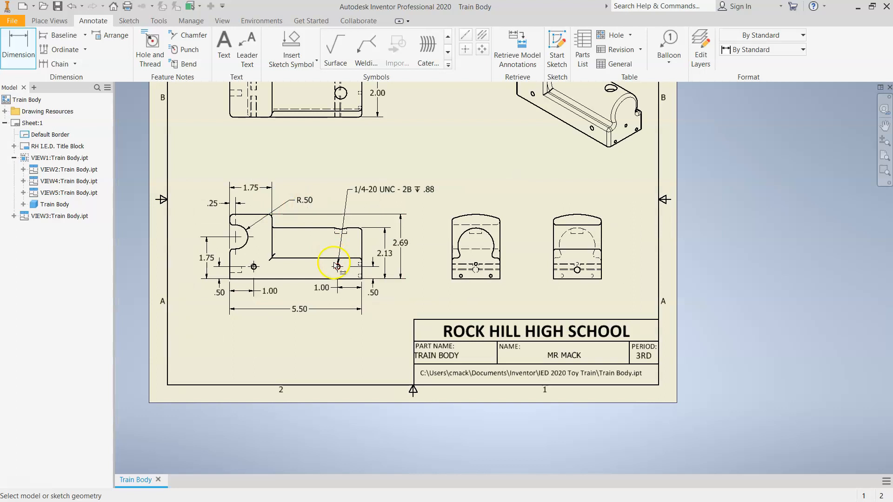
scroll(344, 270, down, 3)
scroll(275, 161, up, 2)
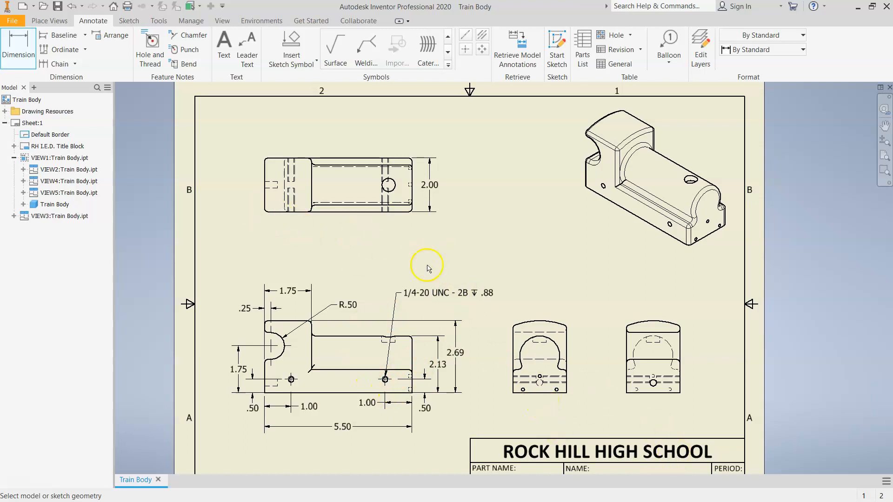
scroll(284, 225, up, 3)
scroll(282, 226, down, 2)
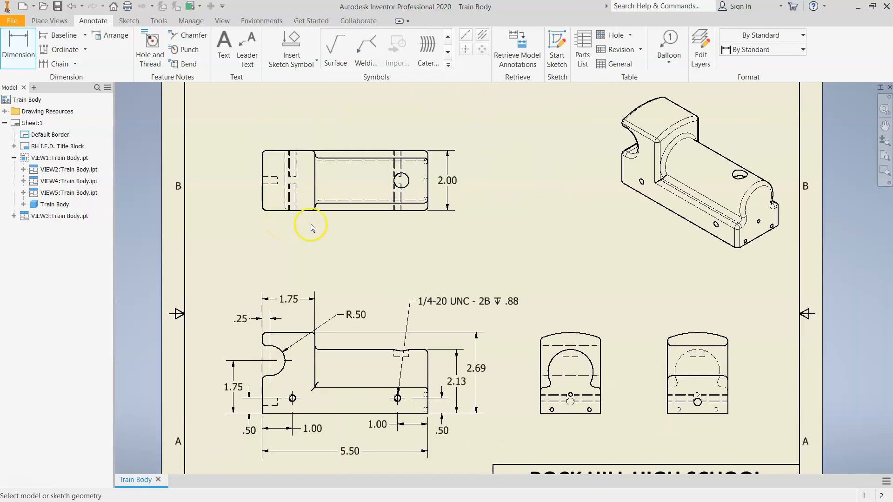
scroll(403, 213, up, 2)
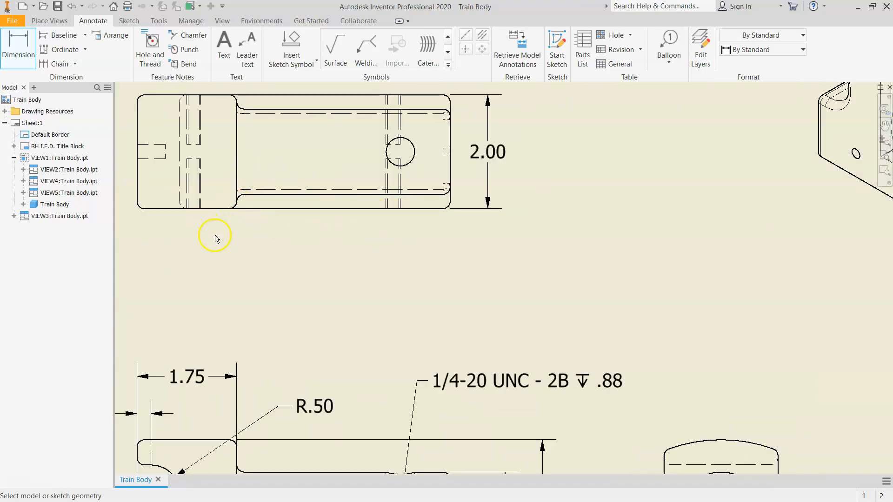
scroll(303, 264, down, 2)
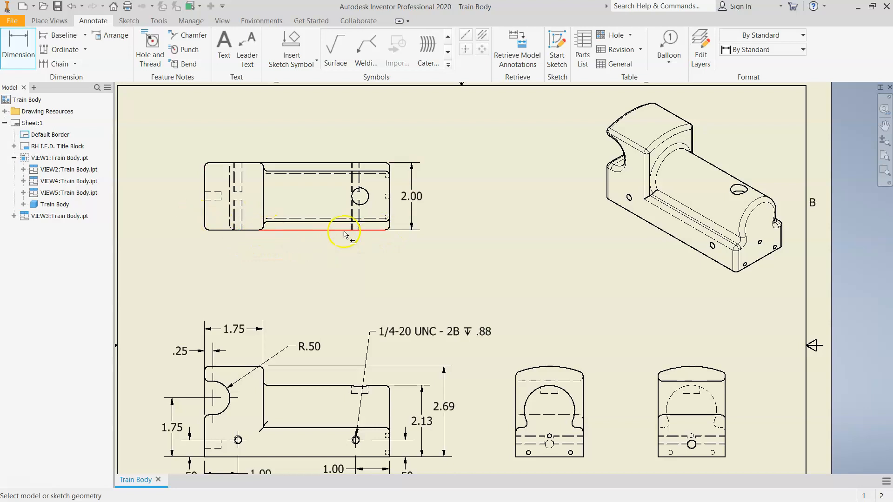
scroll(390, 236, up, 3)
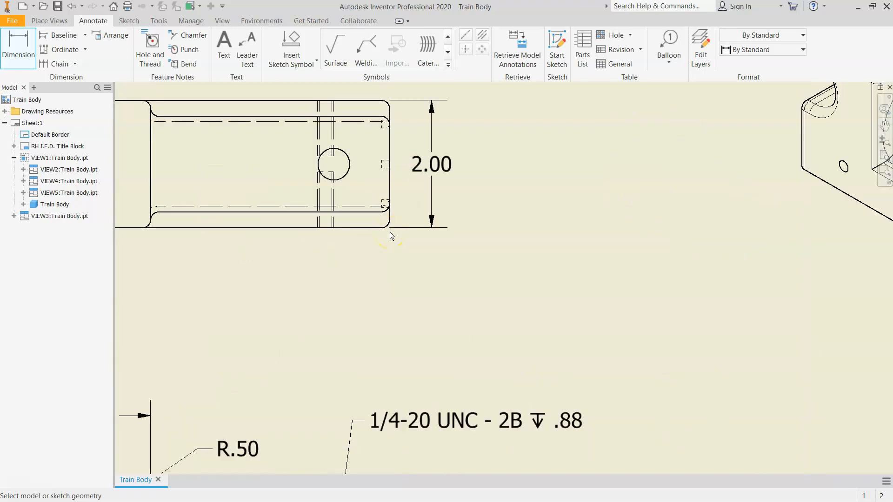
scroll(391, 235, up, 2)
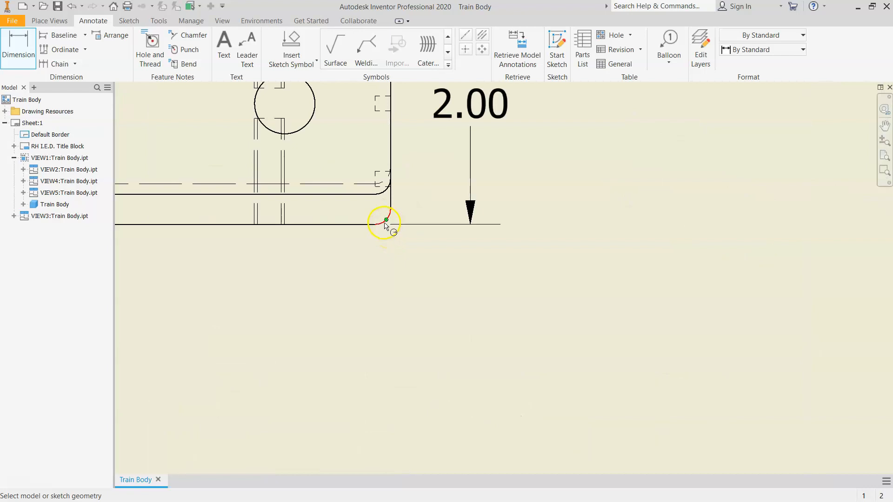
scroll(385, 223, down, 4)
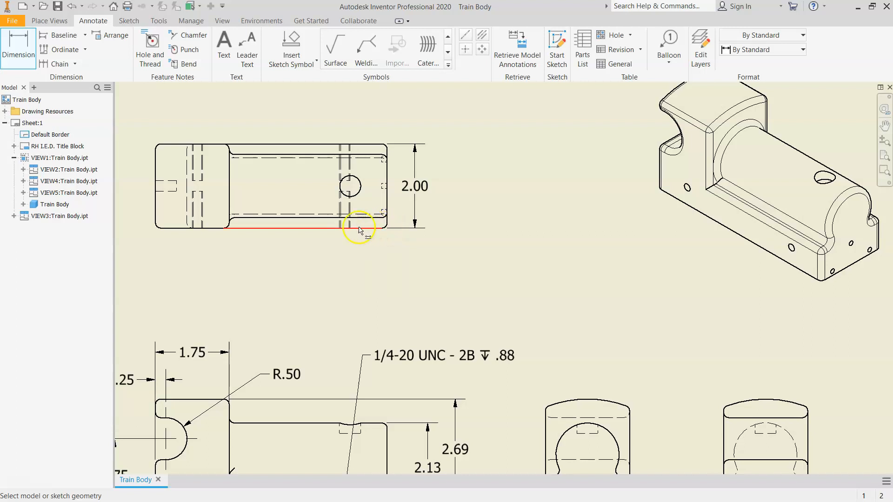
Dimension the radius of the lower inside fillet where the cab meets the hood, placing the text below the top view
scroll(231, 233, up, 5)
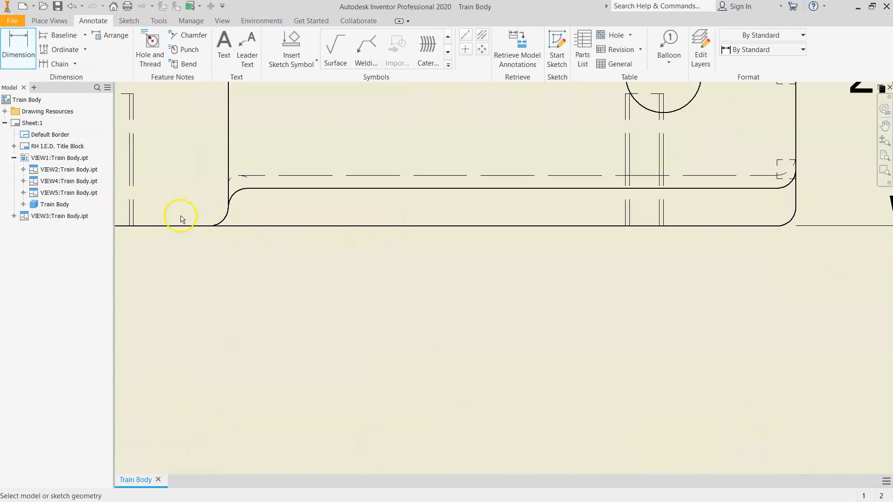
scroll(181, 219, up, 4)
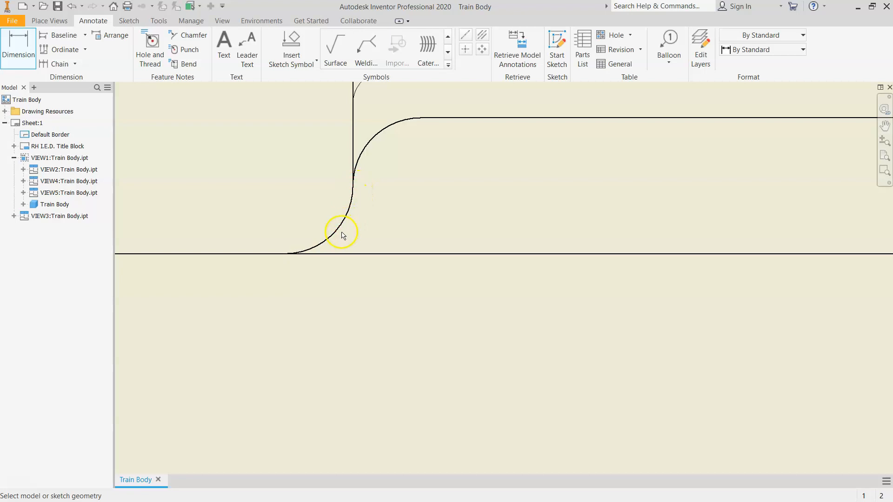
scroll(340, 230, up, 4)
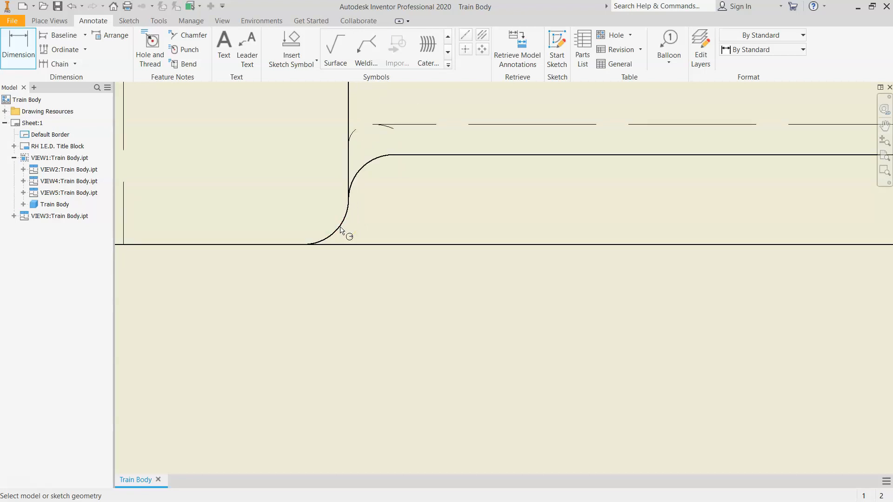
click(330, 236)
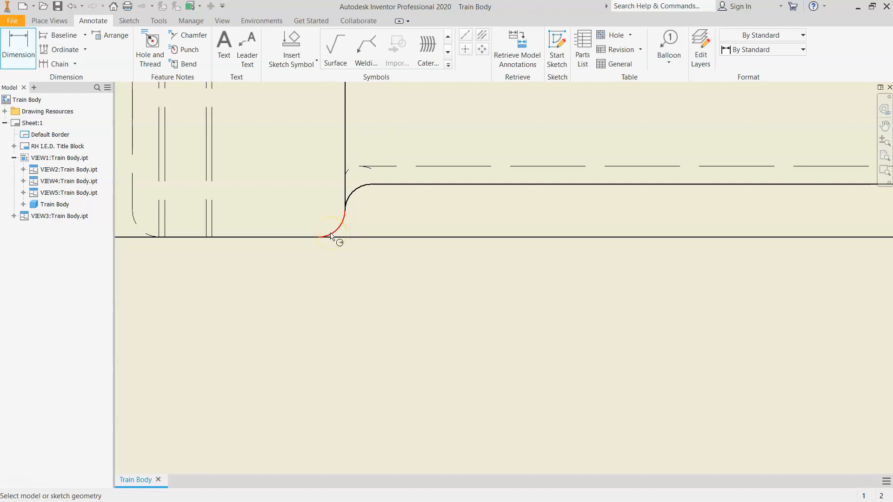
click(362, 189)
click(361, 189)
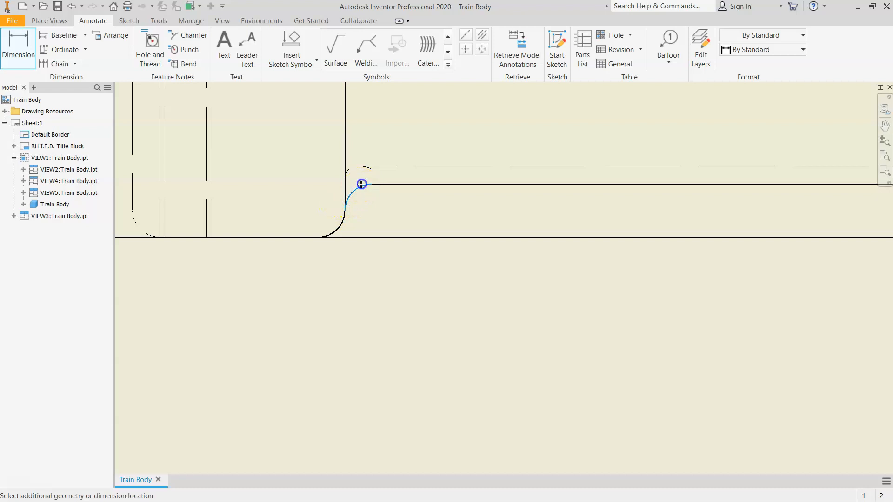
scroll(365, 193, up, 5)
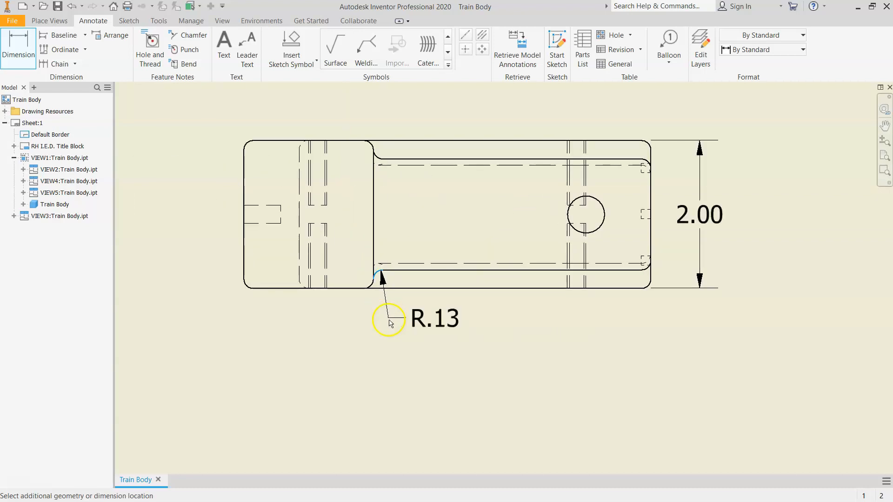
click(425, 352)
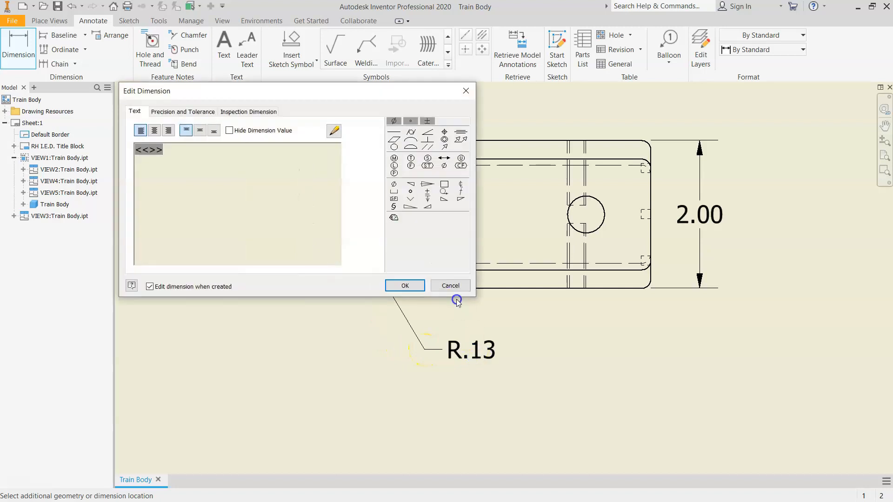
click(402, 286)
Append "TYP." to the fillet radius dimension below the top view
scroll(355, 279, up, 2)
scroll(360, 284, down, 4)
scroll(359, 284, down, 4)
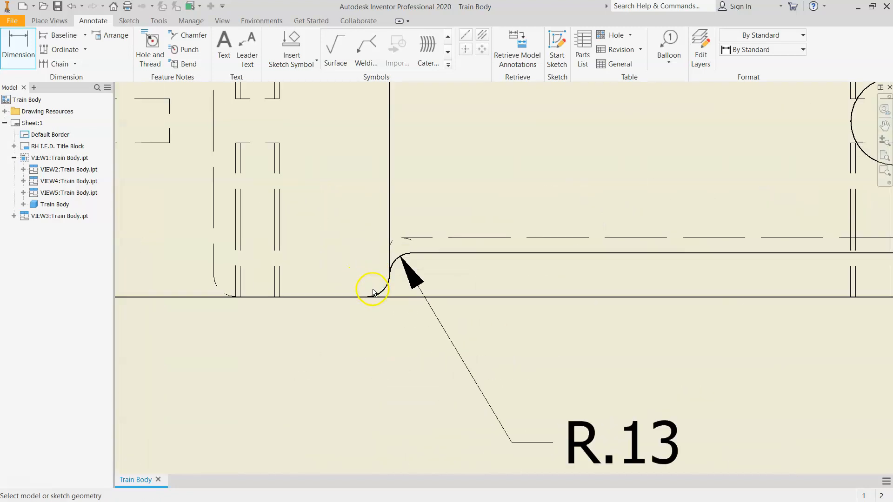
scroll(425, 297, up, 5)
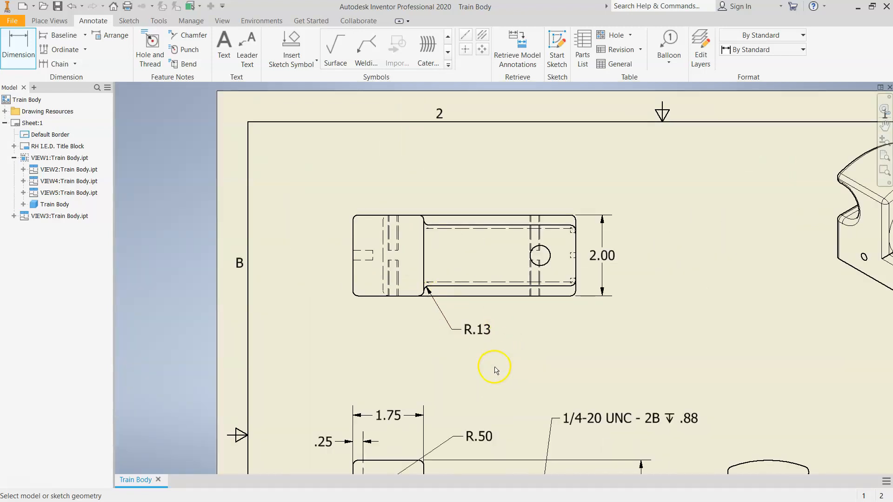
scroll(494, 365, down, 2)
scroll(504, 359, up, 1)
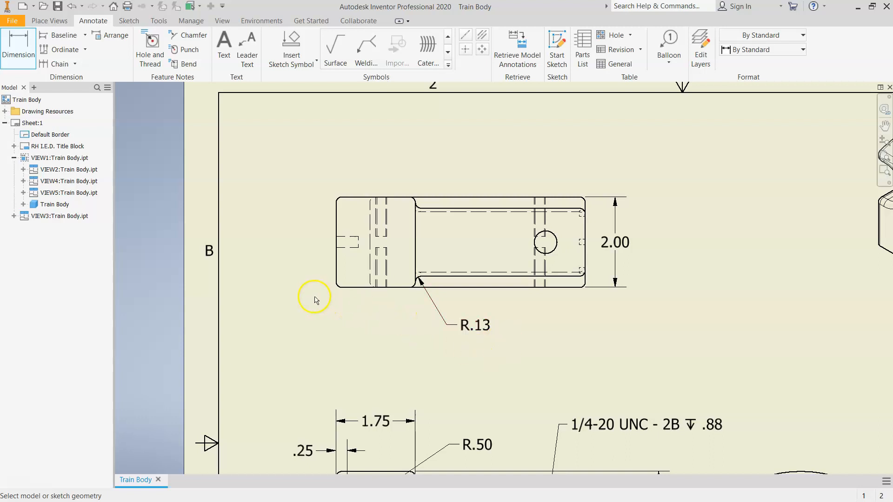
scroll(316, 298, down, 2)
scroll(418, 333, up, 3)
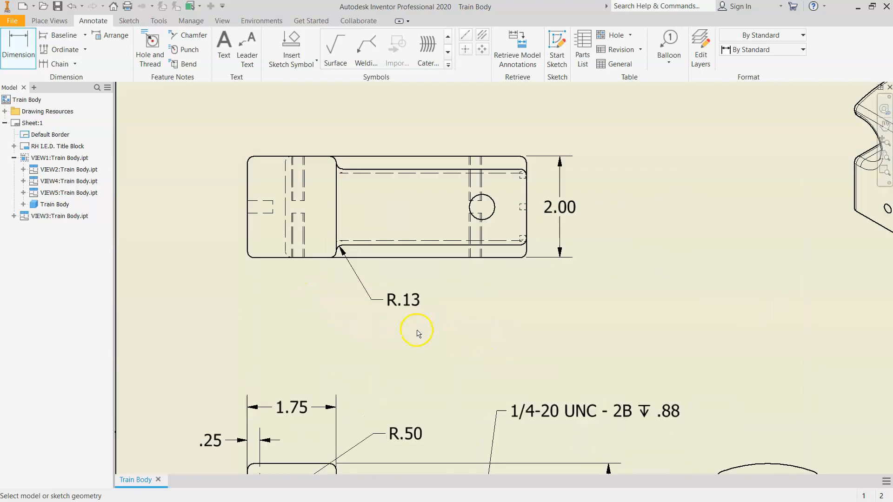
double_click(413, 303)
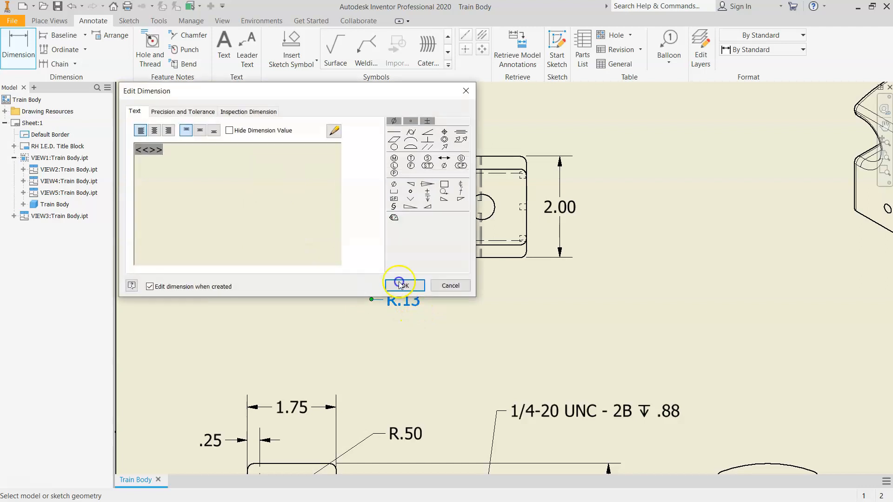
click(211, 160)
text(P.)
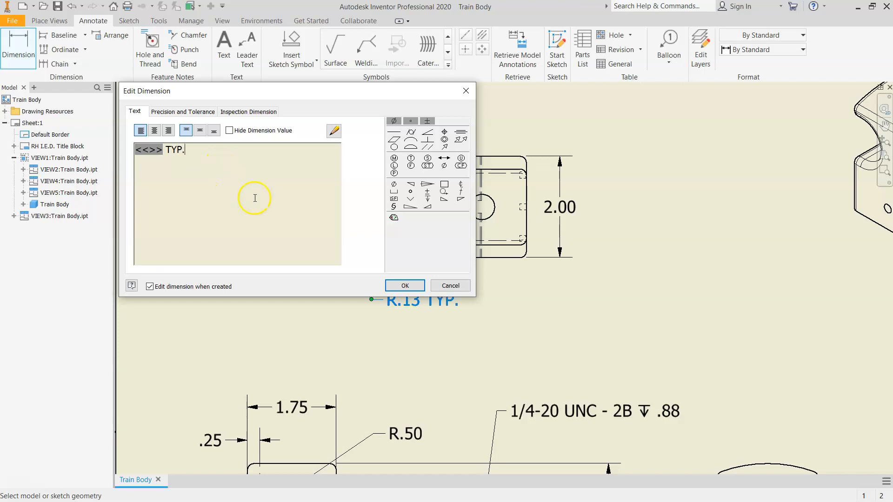
click(400, 285)
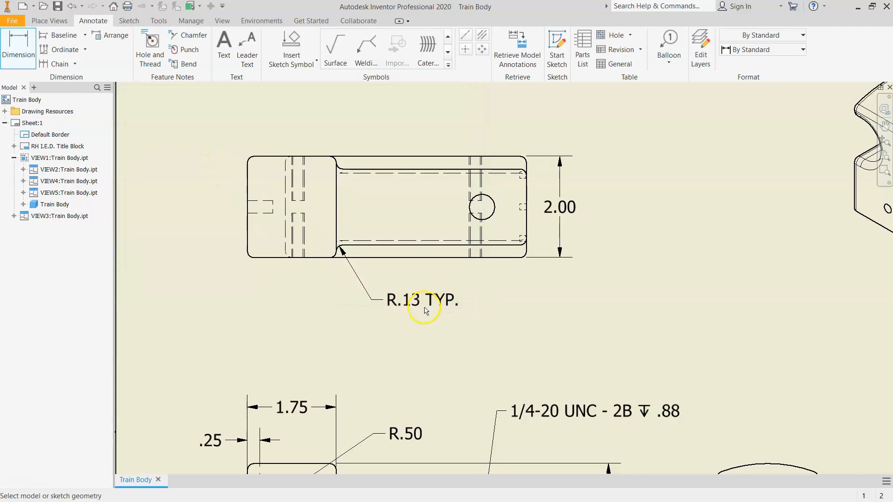
Examine the typical radius note and the matching rounded edges in the top and side views
scroll(426, 311, up, 3)
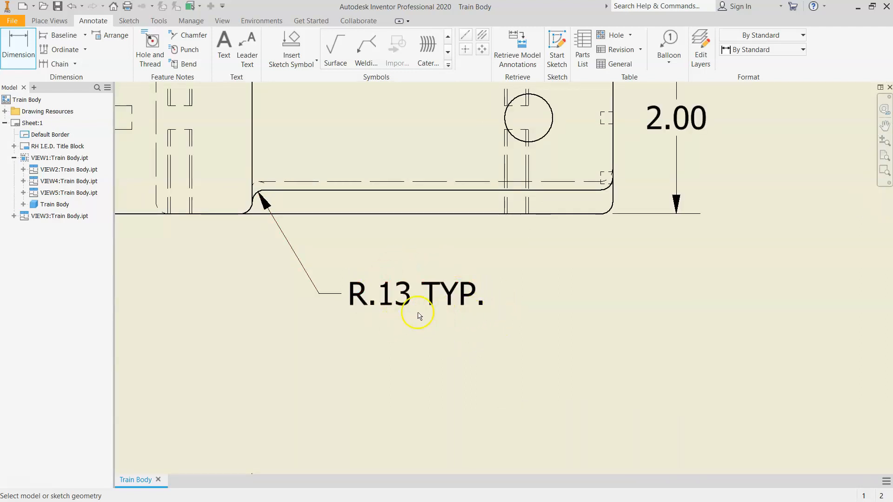
click(389, 370)
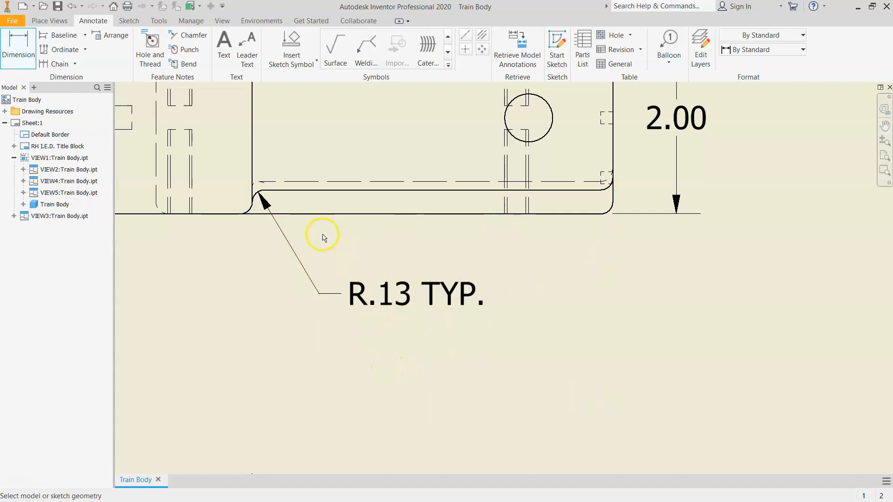
click(257, 191)
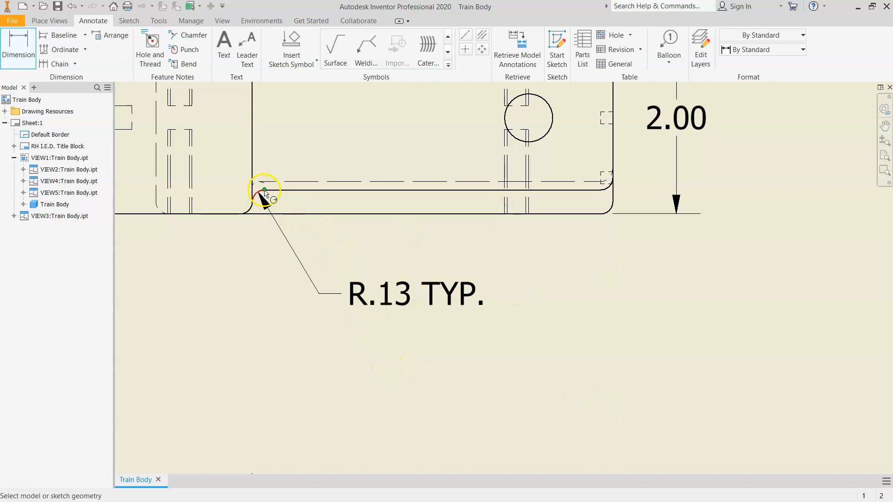
scroll(286, 223, down, 3)
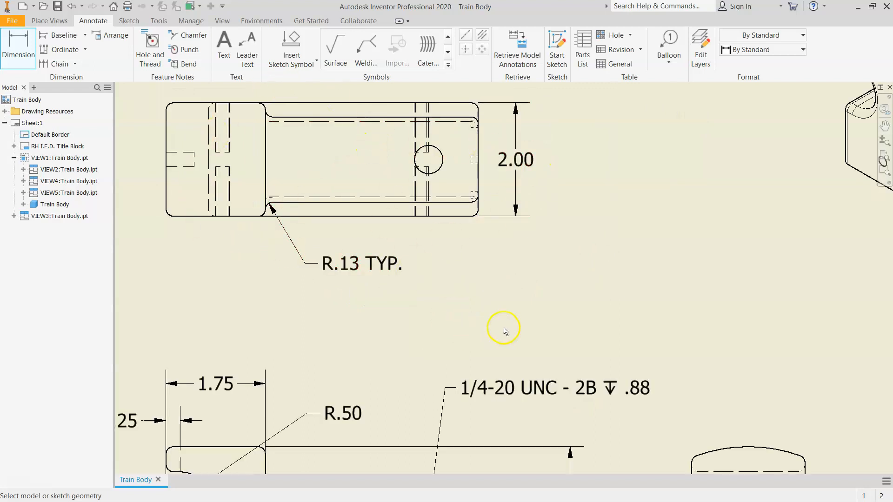
scroll(285, 446, down, 3)
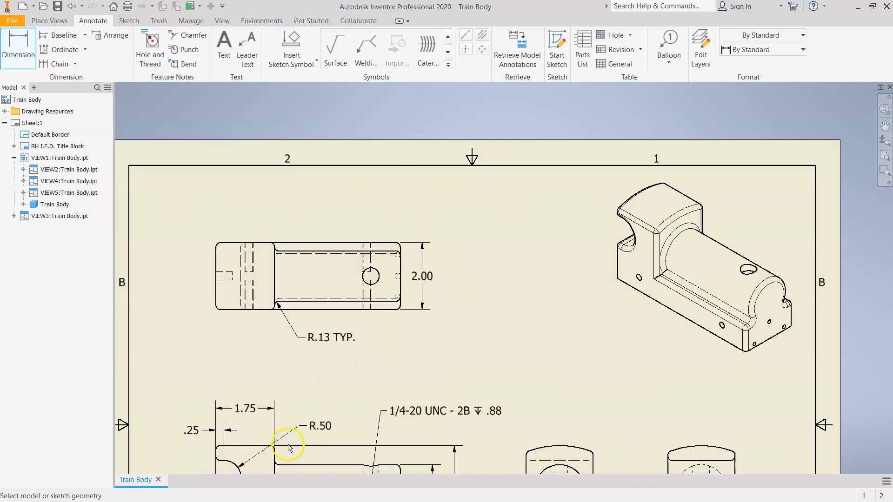
scroll(279, 424, up, 2)
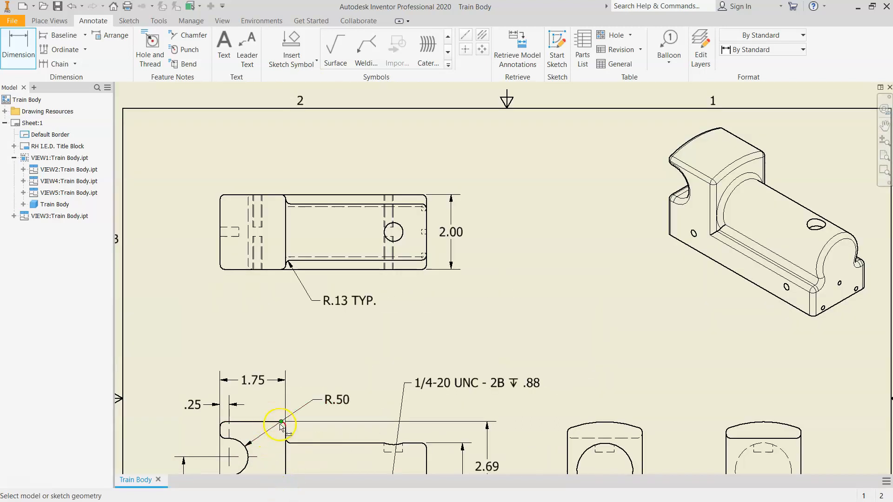
scroll(286, 424, up, 5)
scroll(289, 425, down, 4)
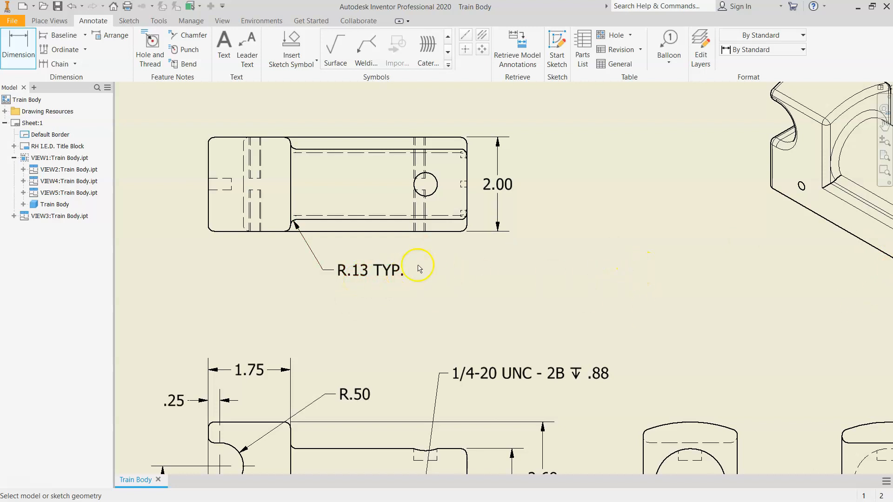
click(363, 289)
click(347, 277)
scroll(489, 319, down, 3)
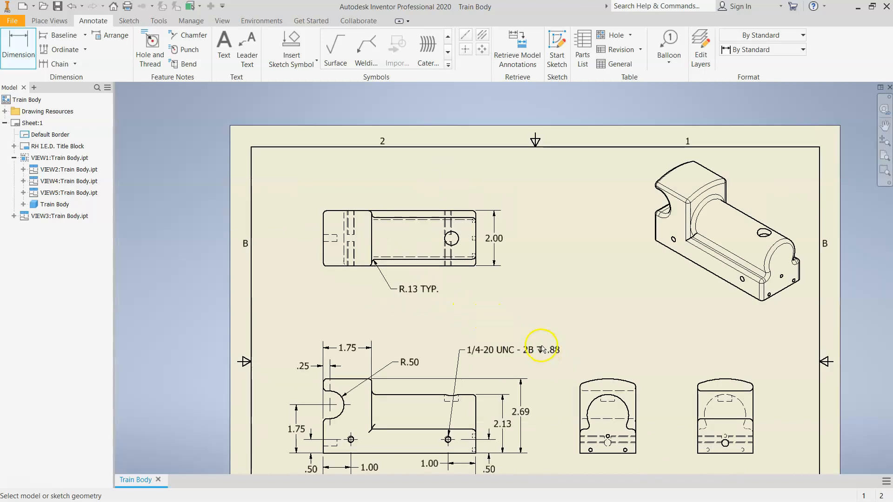
scroll(534, 205, down, 2)
scroll(679, 360, up, 3)
scroll(675, 364, down, 2)
scroll(501, 270, up, 2)
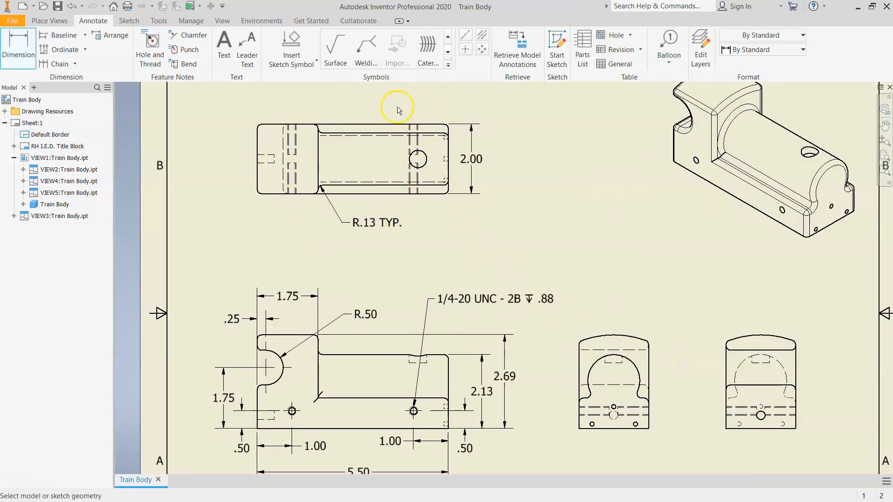
Add a center mark to the round hole in the hood in the top view
scroll(401, 116, up, 3)
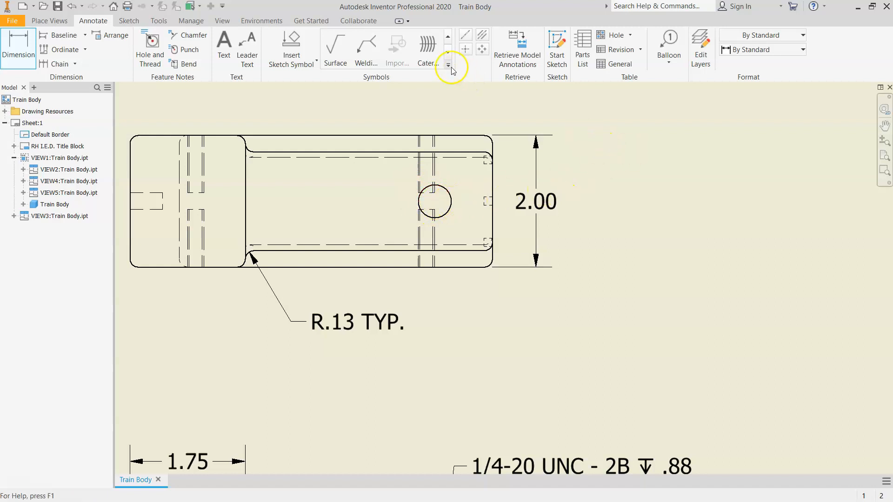
click(464, 54)
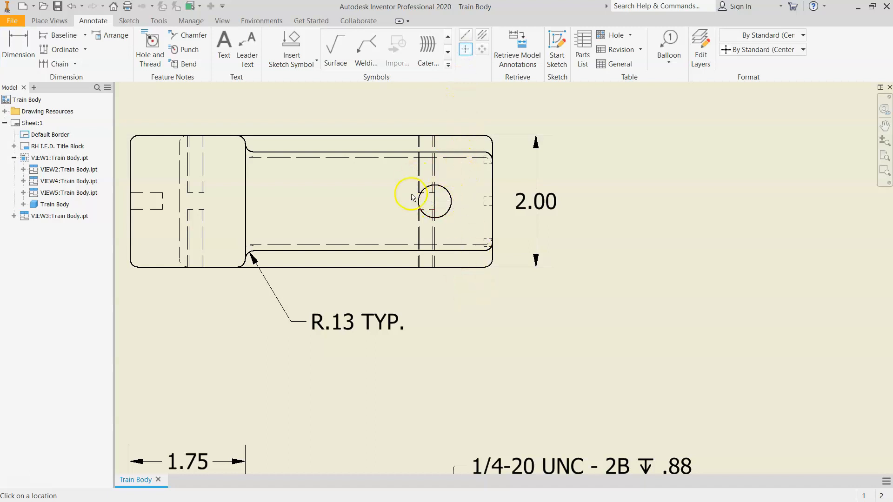
scroll(465, 291, down, 3)
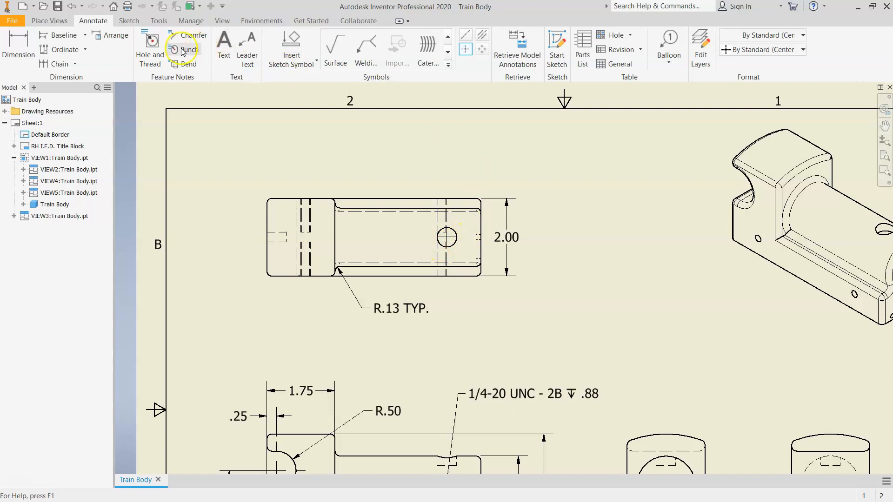
Add a hole note to the round hole in the top view, placing its text below the view beside the typical radius note
click(153, 52)
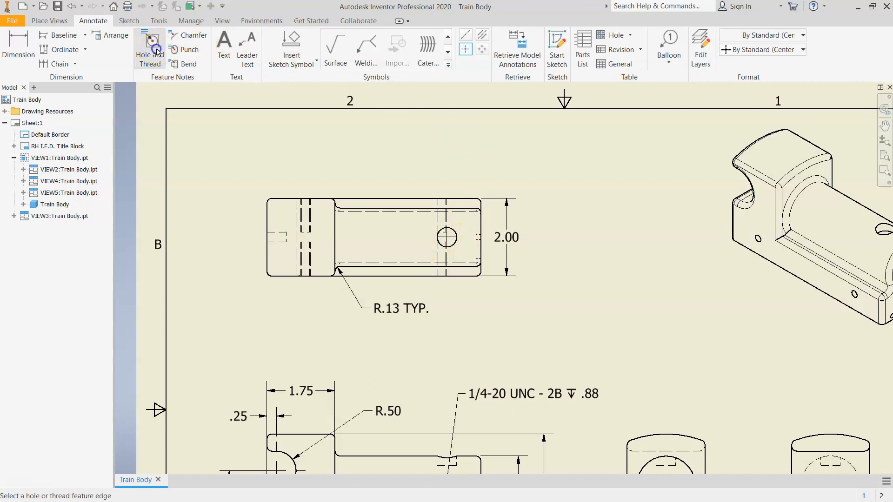
click(453, 245)
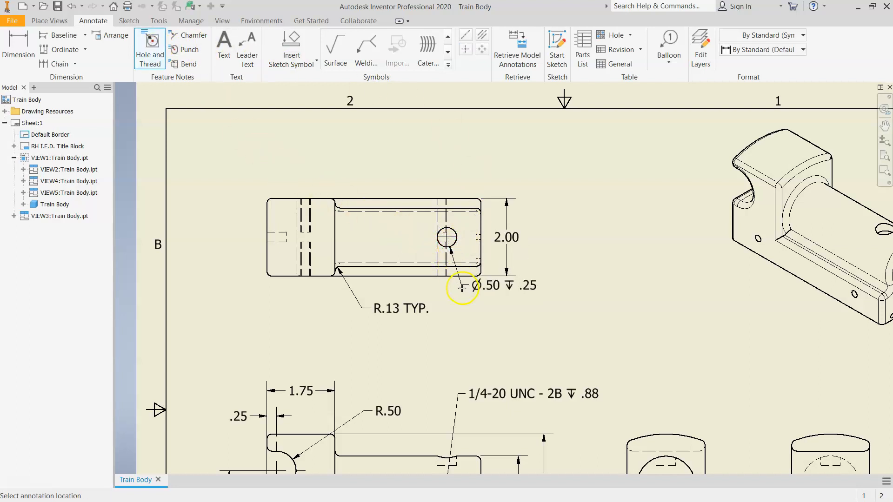
click(468, 305)
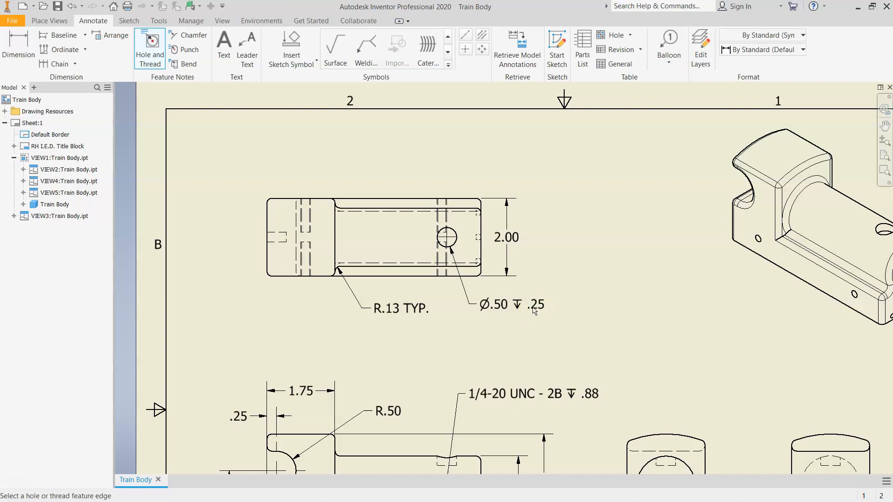
Examine the dimensioned top and side views and the two undimensioned end views on the sheet
scroll(573, 248, up, 3)
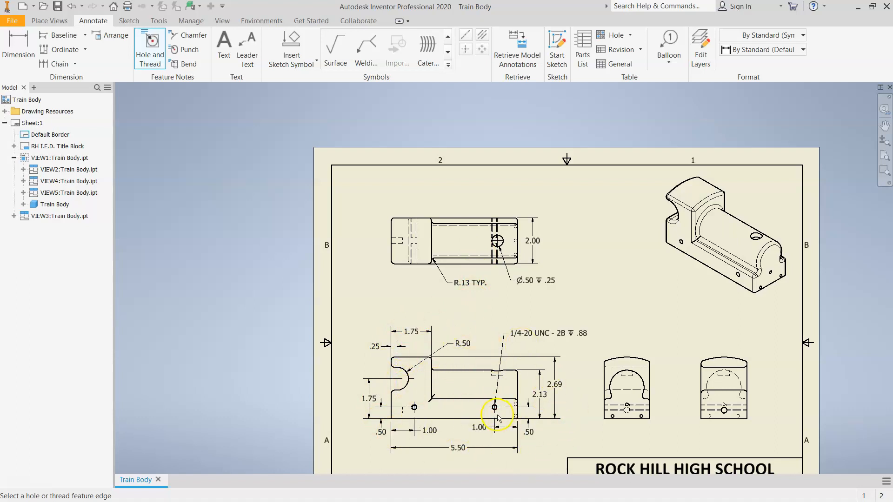
scroll(485, 384, down, 2)
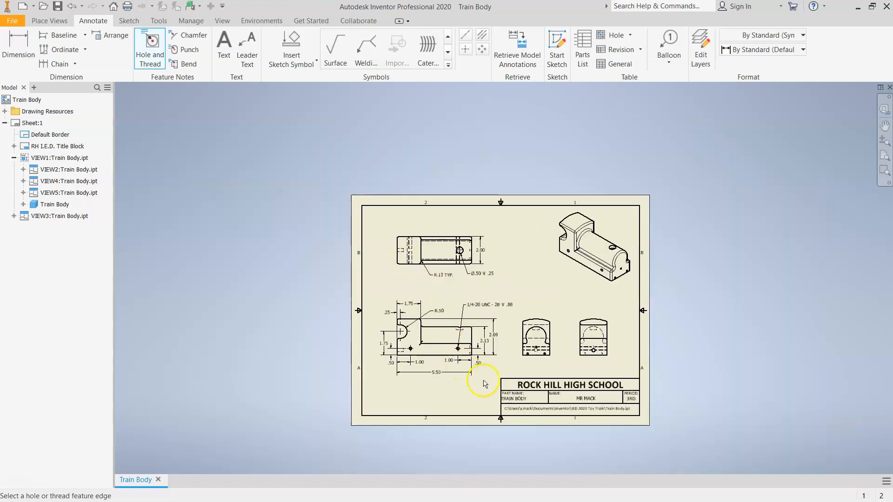
scroll(490, 398, up, 3)
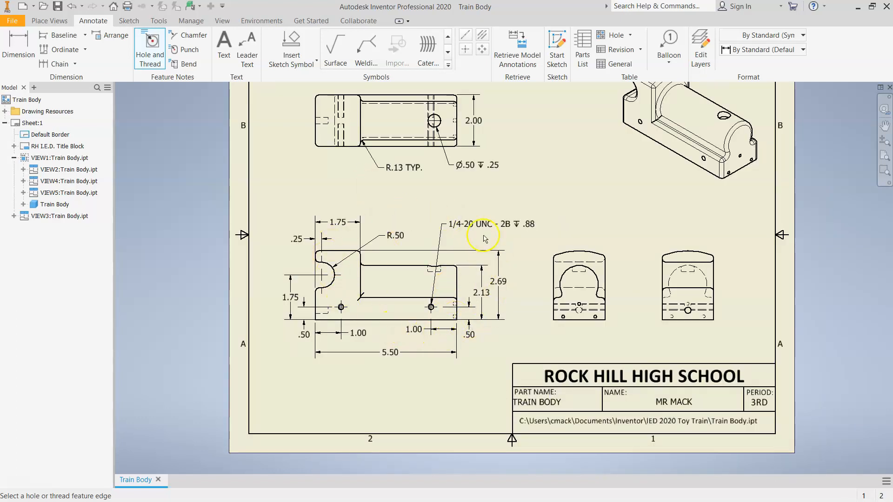
scroll(409, 288, down, 1)
scroll(390, 242, up, 2)
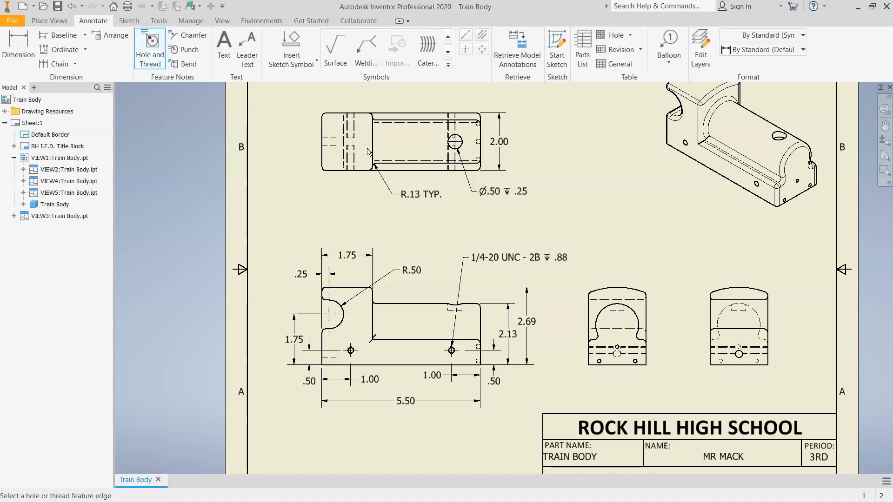
scroll(349, 228, up, 3)
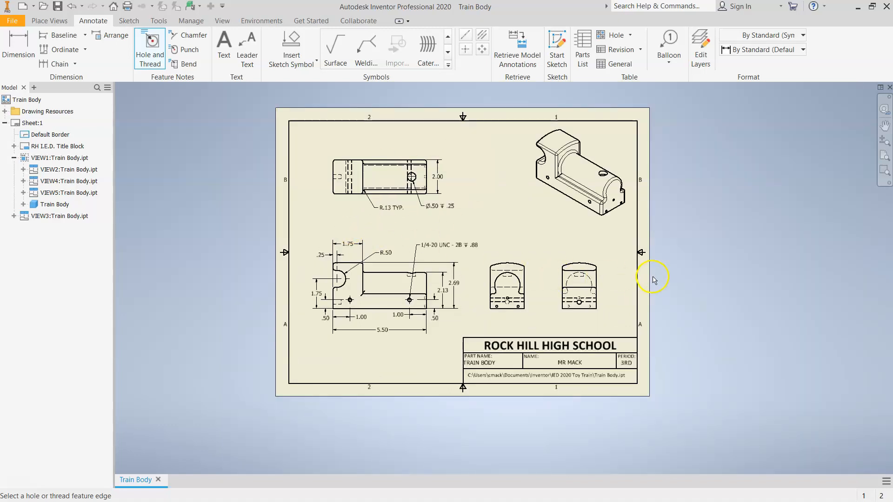
scroll(641, 325, down, 3)
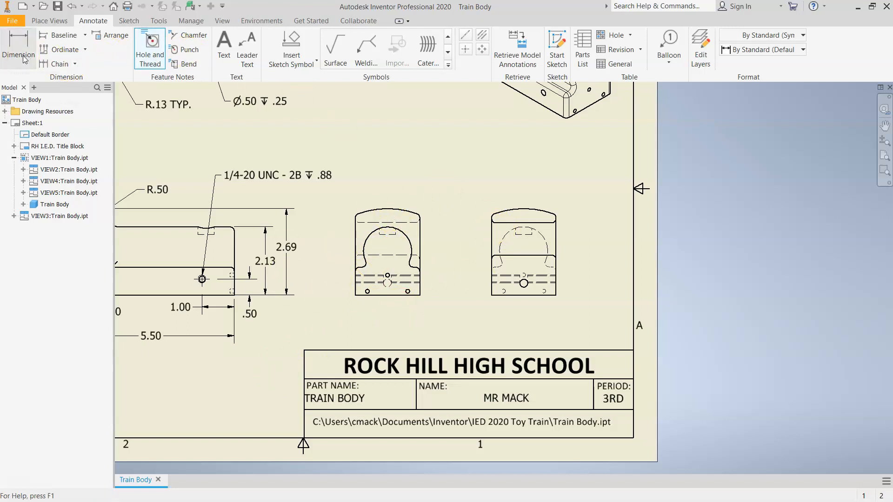
Add the text label "FRONT" below the end view nearest the side view
click(222, 52)
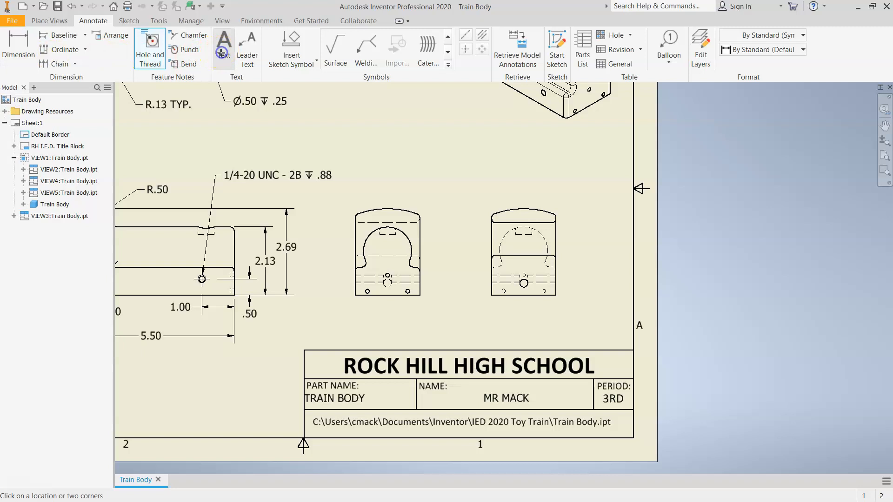
click(363, 328)
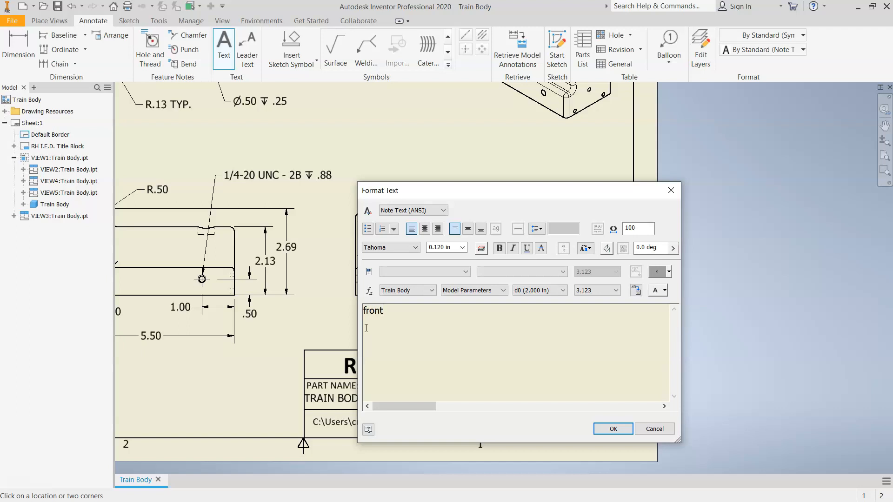
text(RONT)
click(604, 428)
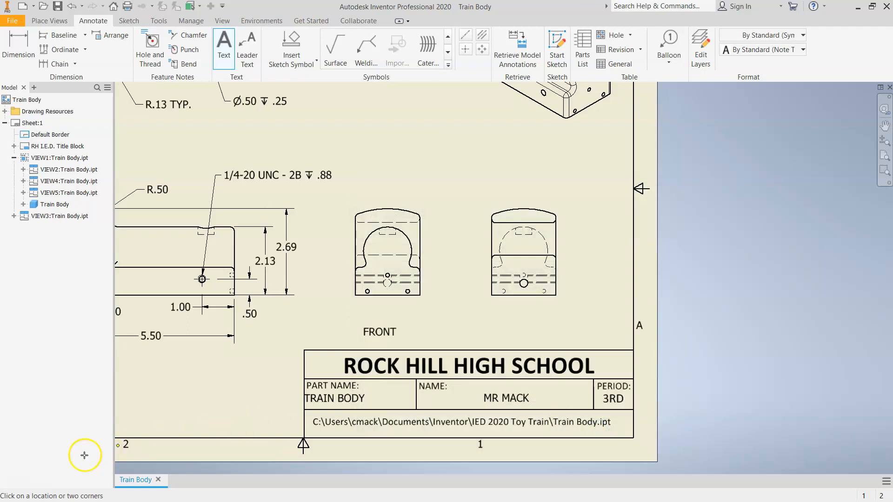
click(379, 331)
click(376, 330)
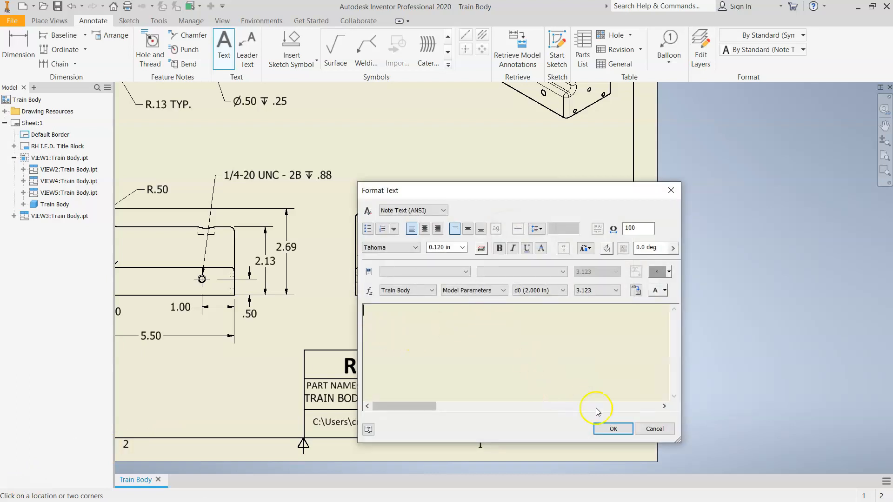
click(649, 428)
key(Escape)
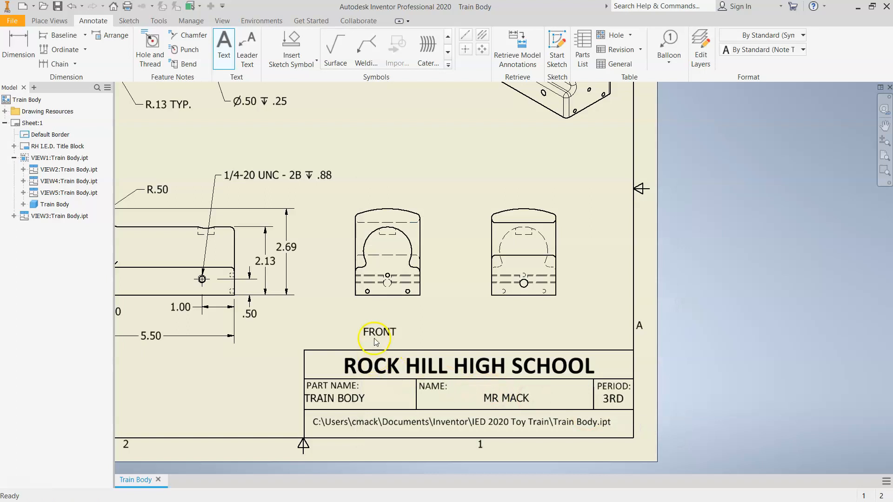
Move the FRONT label up so it sits centered closer beneath its end view
click(377, 332)
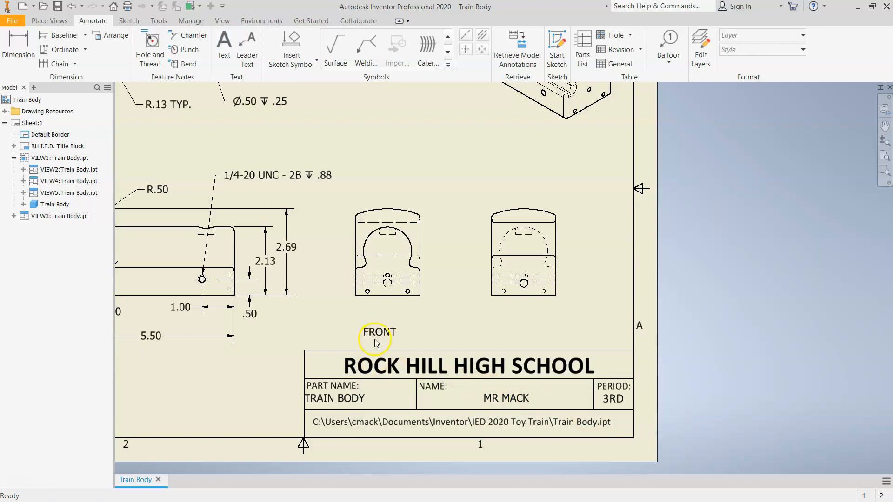
scroll(366, 339, up, 3)
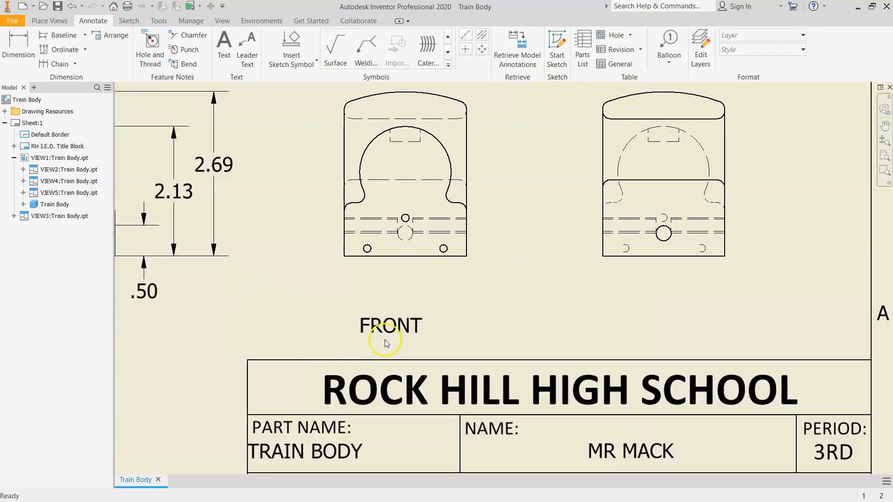
drag(382, 328, 396, 307)
click(529, 330)
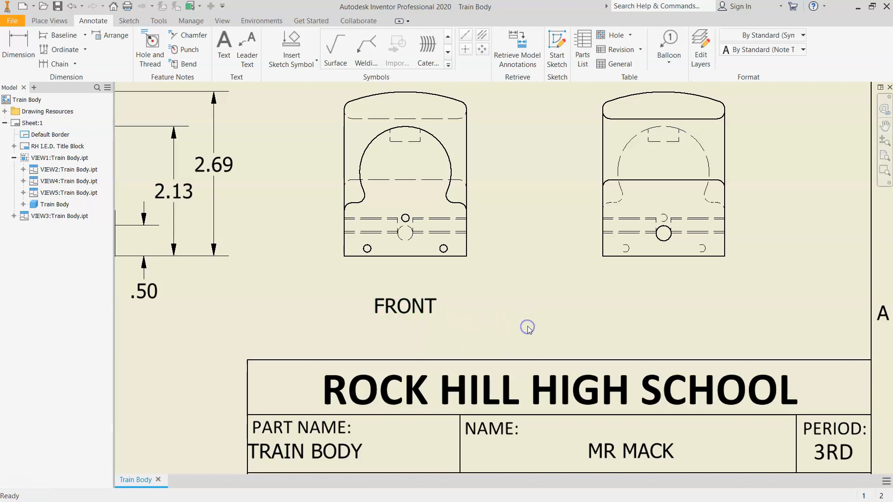
Add the text label "BACK" below the outer end view, level with the FRONT label
click(224, 43)
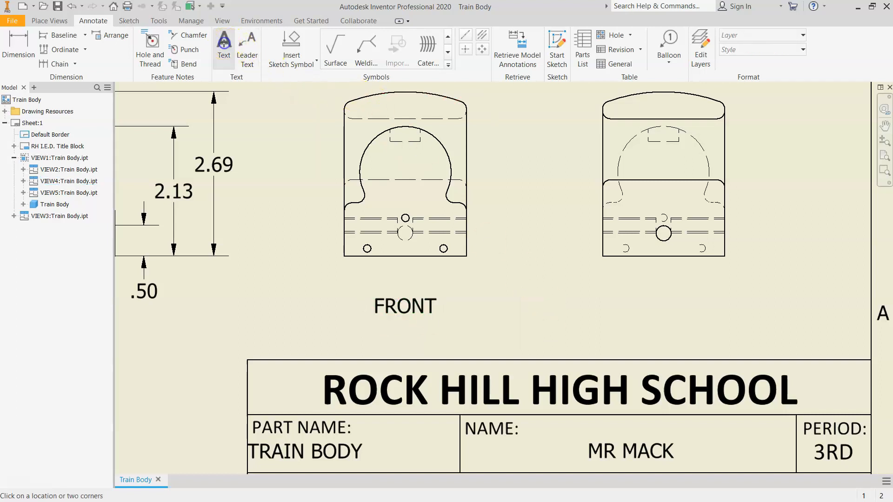
click(646, 295)
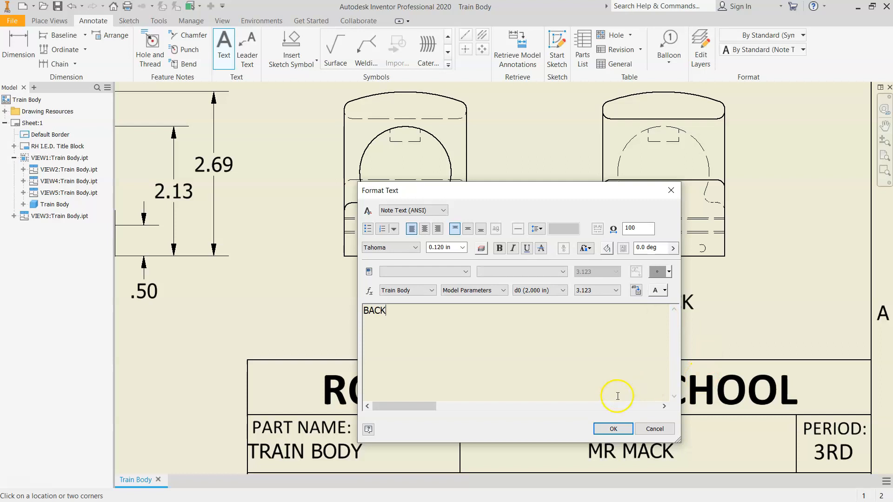
click(613, 429)
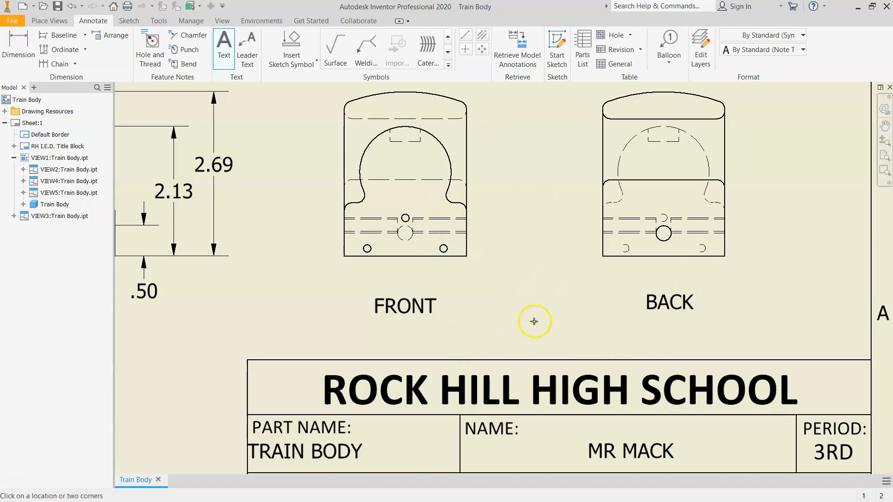
Shift the back and front end views slightly farther away from the side view's height dimensions
scroll(508, 331, down, 3)
scroll(508, 336, down, 3)
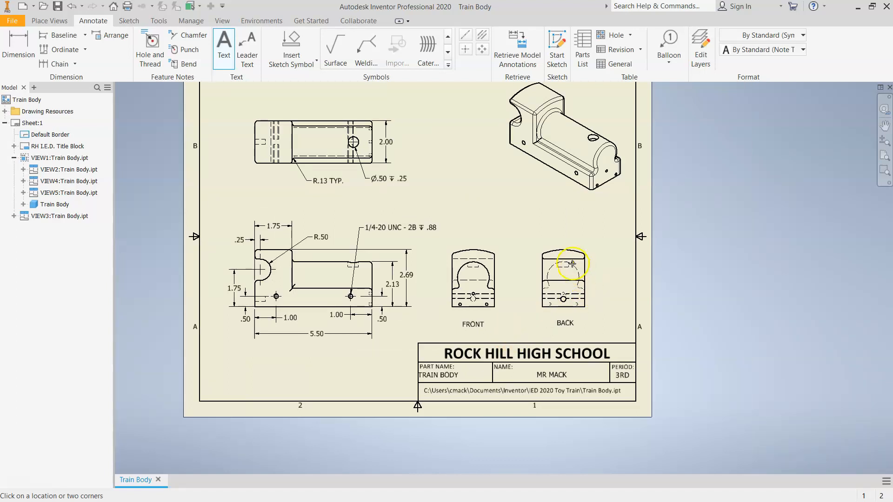
key(Escape)
drag(595, 279, 603, 277)
drag(507, 285, 517, 283)
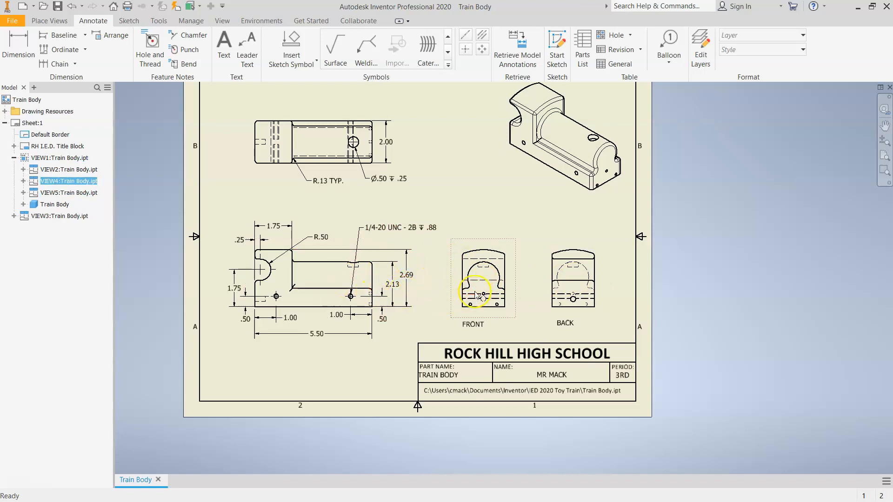
Reposition the FRONT and BACK labels so each is centered beneath its shifted end view
click(488, 322)
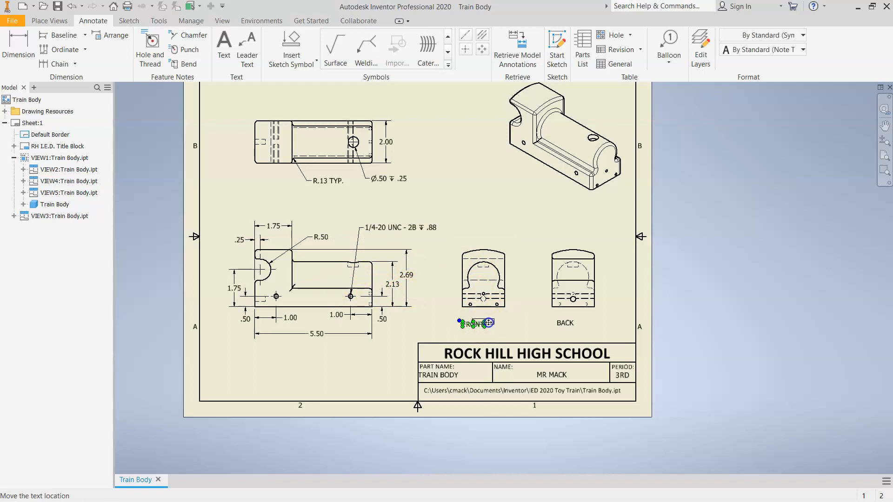
click(572, 323)
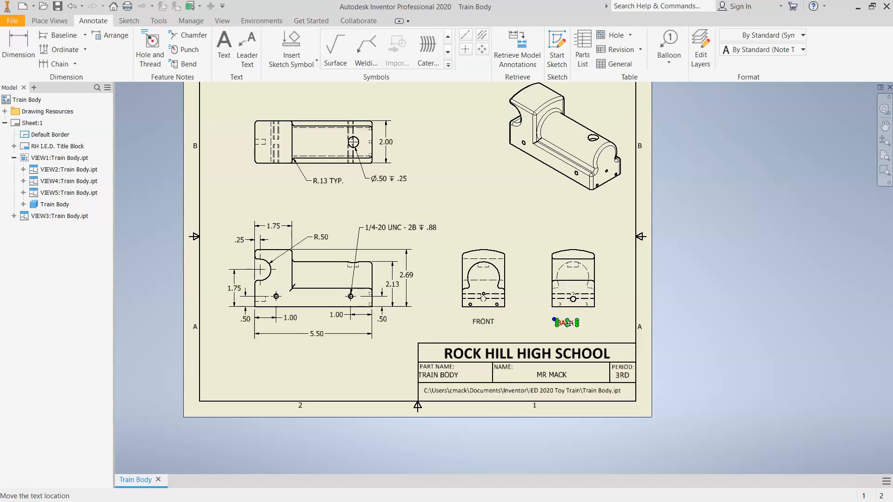
click(492, 190)
Add center marks to the three small solid-line holes in the FRONT end view
scroll(464, 309, up, 4)
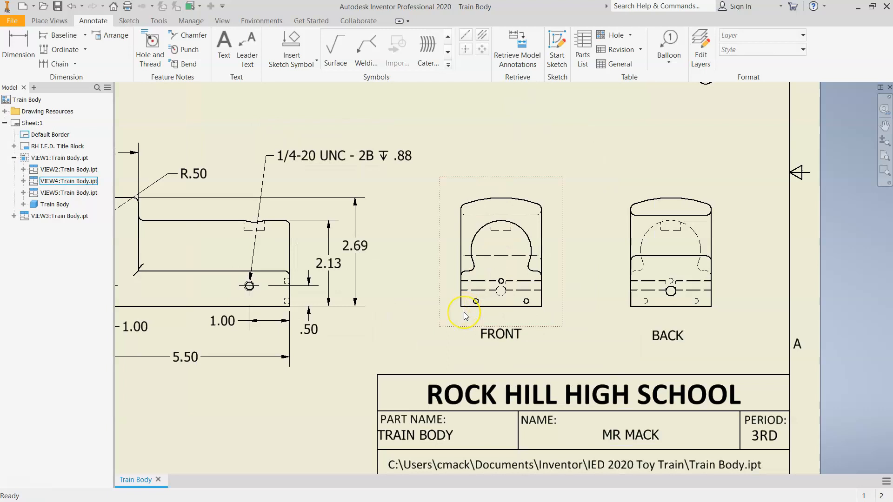
click(451, 329)
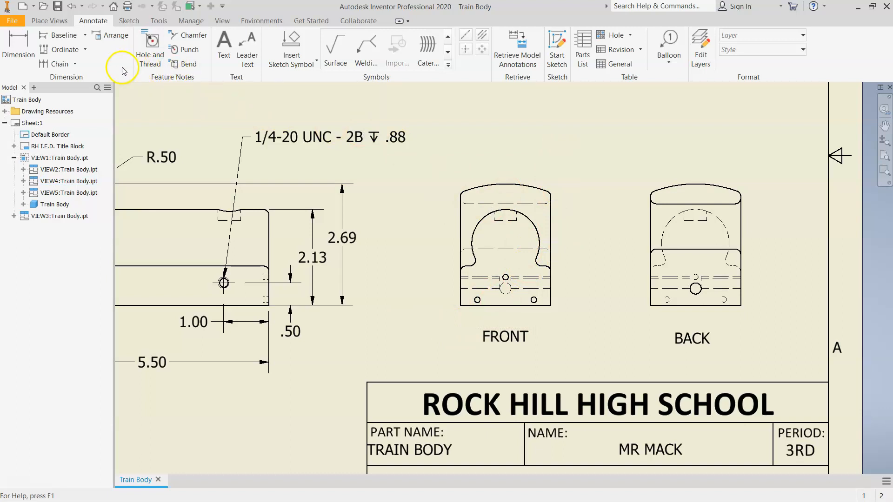
click(464, 50)
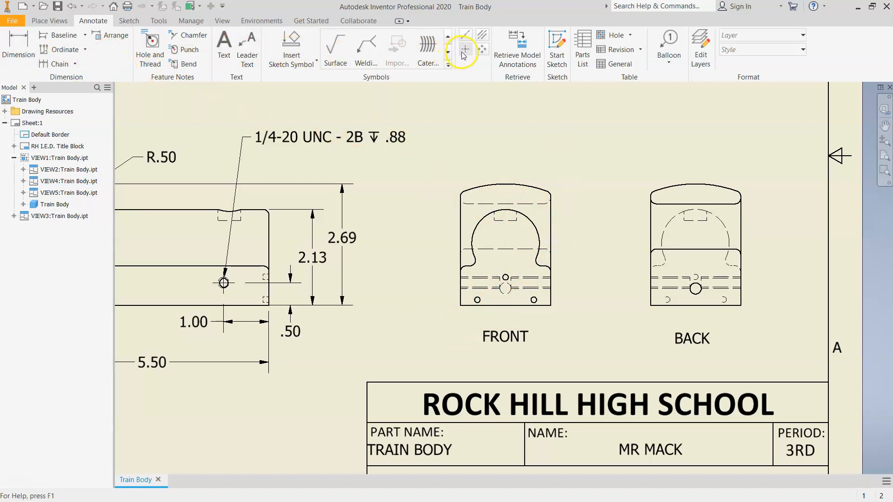
click(478, 300)
click(505, 277)
click(534, 300)
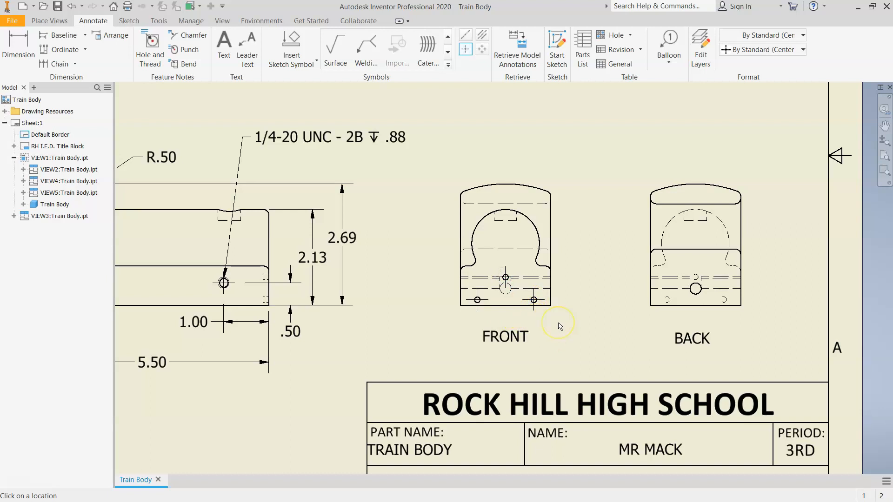
Try a plain height dimension from the base edge to the lower-left hole in the FRONT view, and undo it
scroll(475, 300, up, 3)
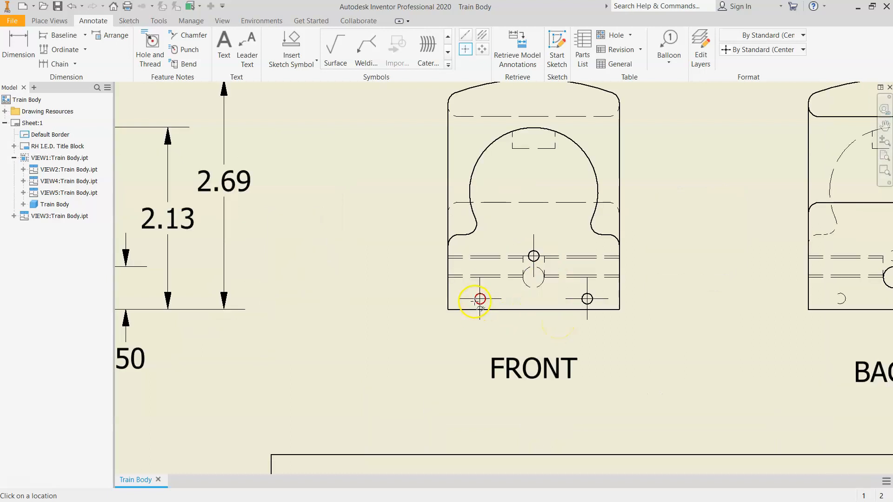
scroll(604, 290, down, 3)
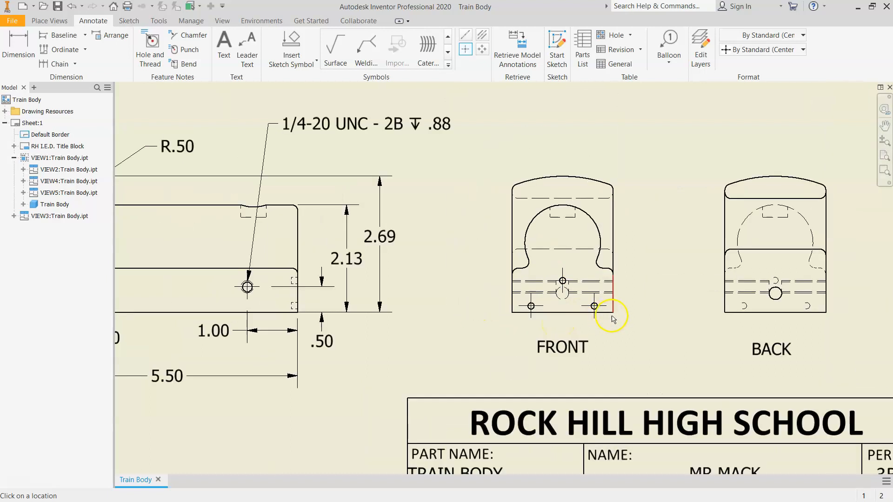
scroll(608, 341, up, 3)
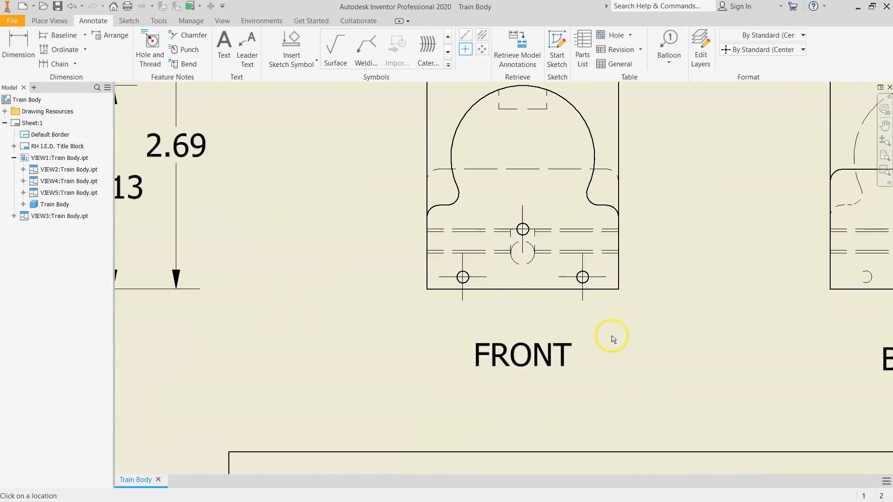
scroll(611, 338, down, 3)
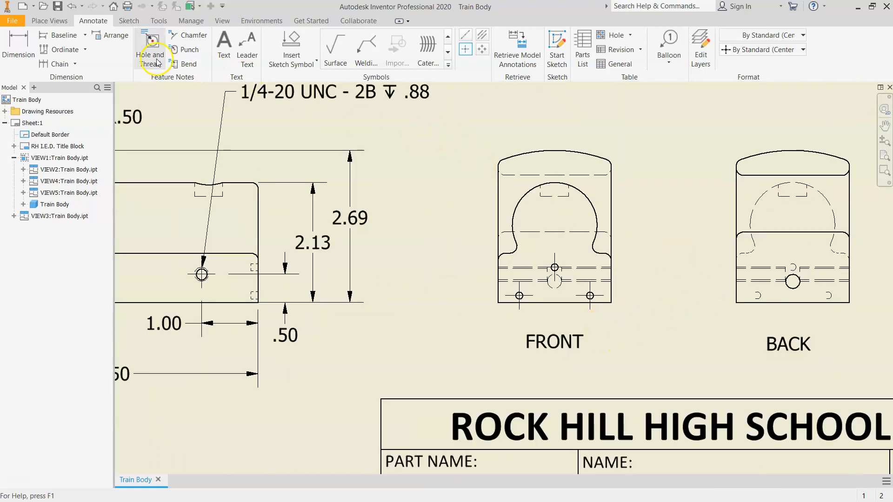
click(18, 44)
scroll(544, 329, up, 3)
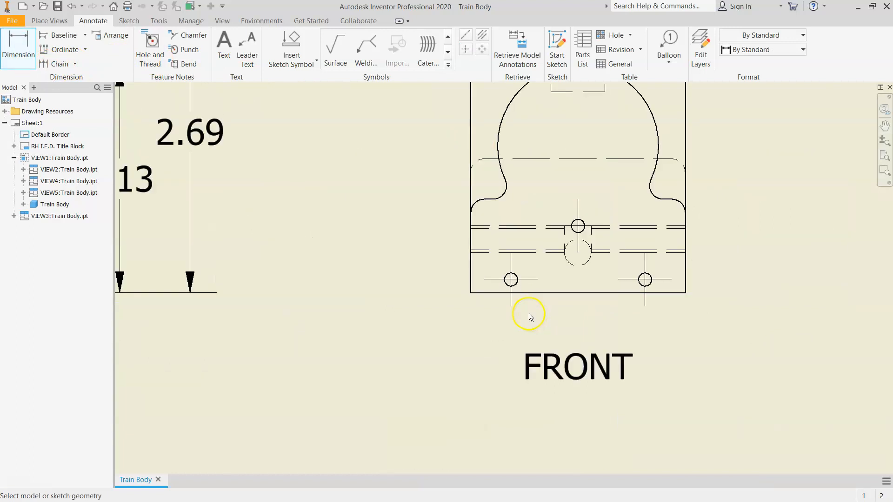
click(516, 298)
click(516, 293)
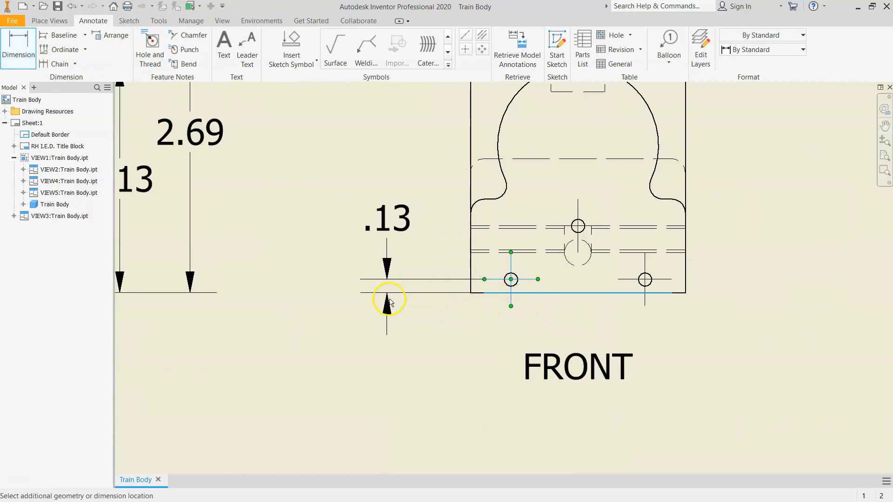
click(376, 300)
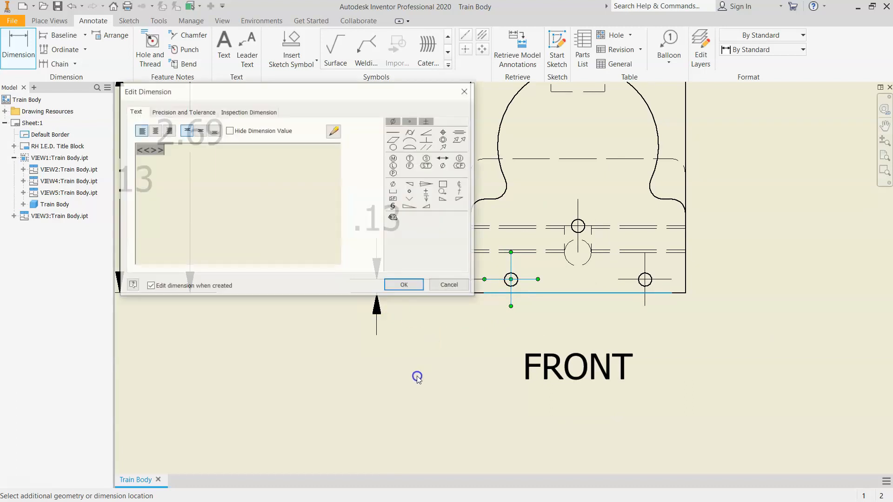
click(399, 287)
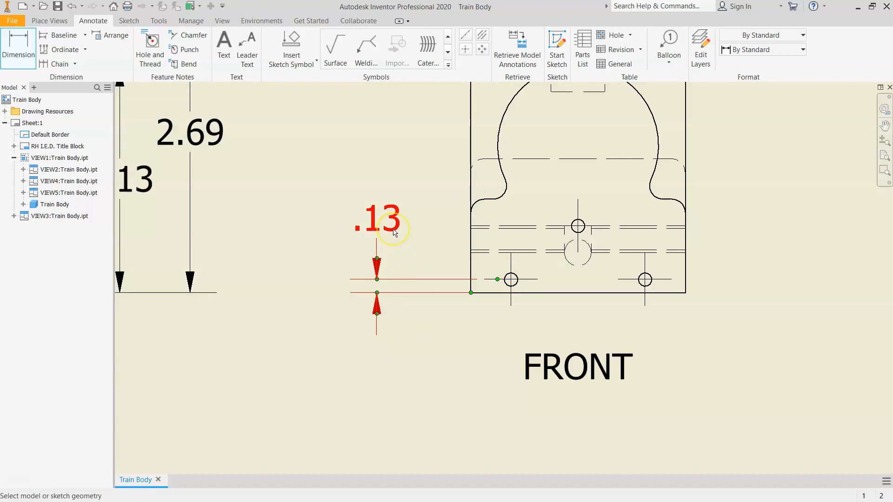
click(72, 7)
click(72, 7)
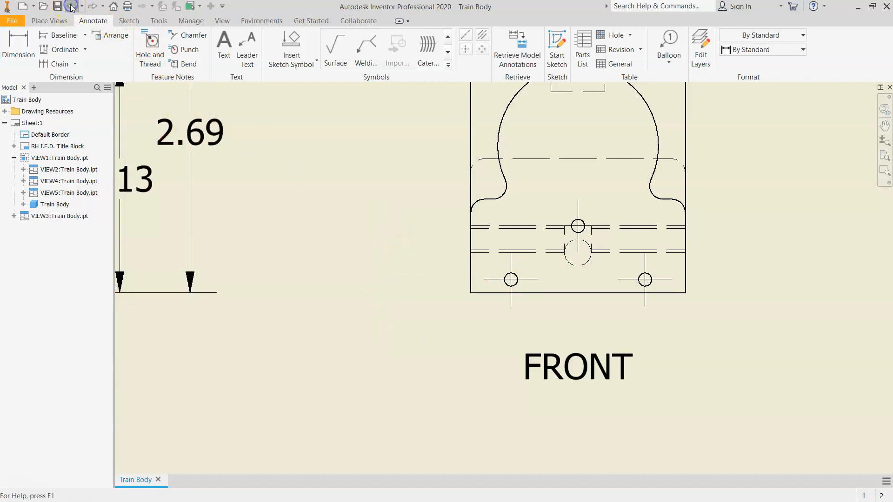
Dimension the lower-left hole's height above the base edge in the FRONT view, adding "x2" after the dimension value
click(11, 58)
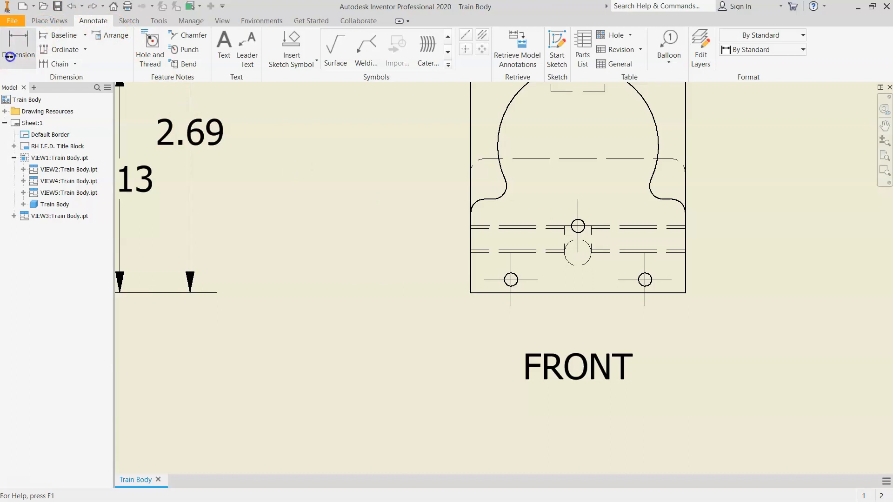
click(511, 280)
click(505, 294)
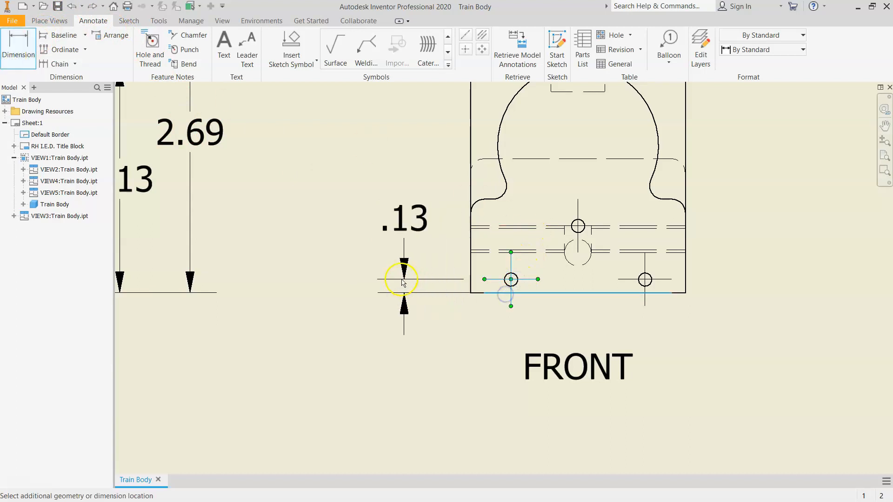
click(367, 272)
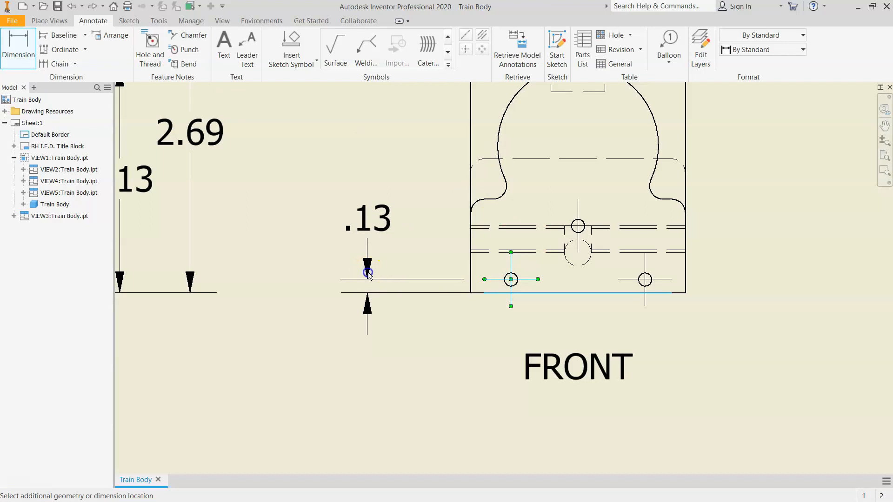
click(267, 192)
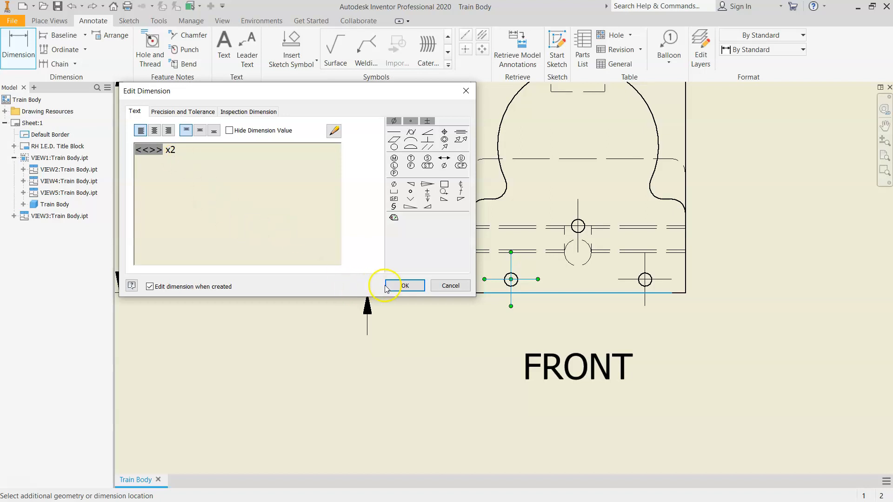
click(404, 286)
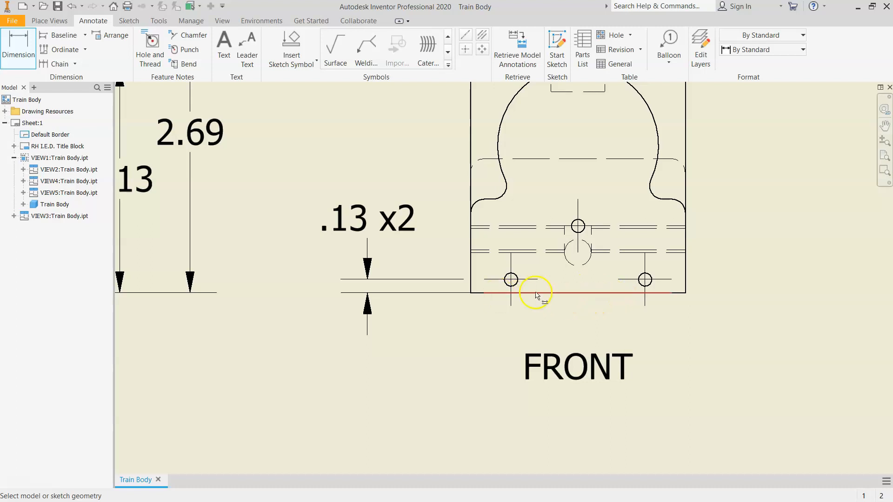
Dimension the upper center hole's height above the base edge, placing it to the right of the FRONT view
scroll(605, 331, down, 3)
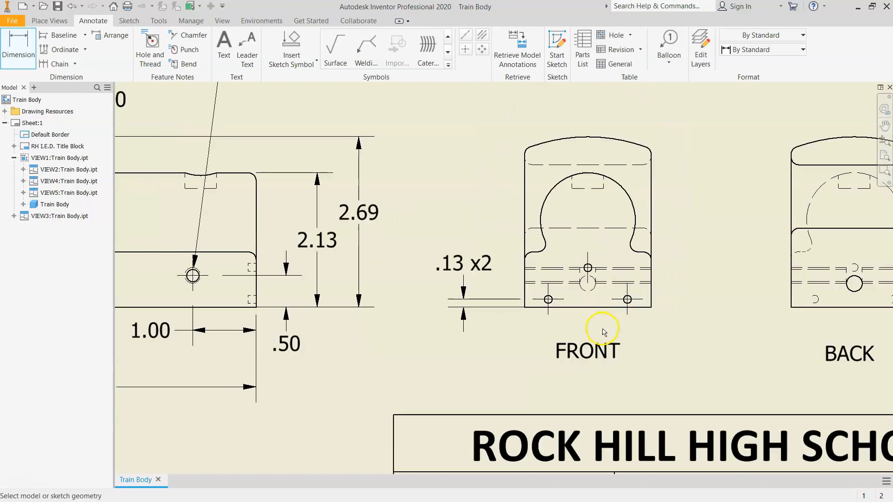
scroll(729, 334, up, 3)
click(462, 212)
click(460, 289)
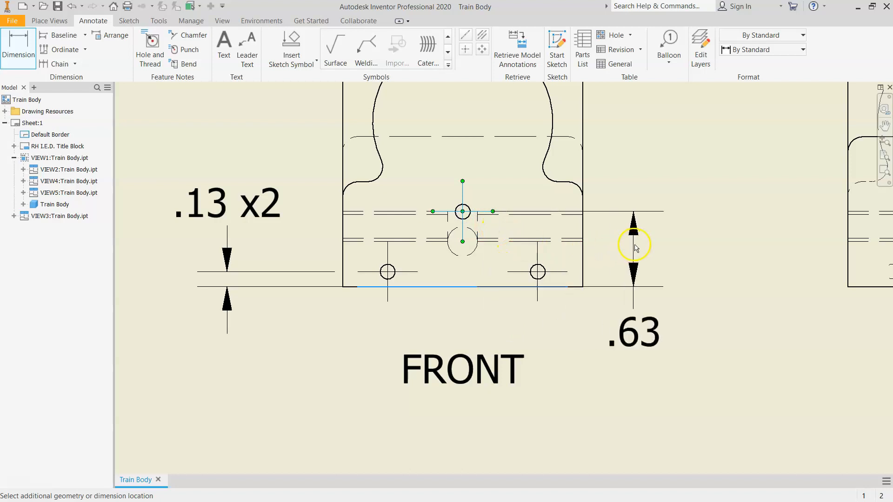
click(641, 246)
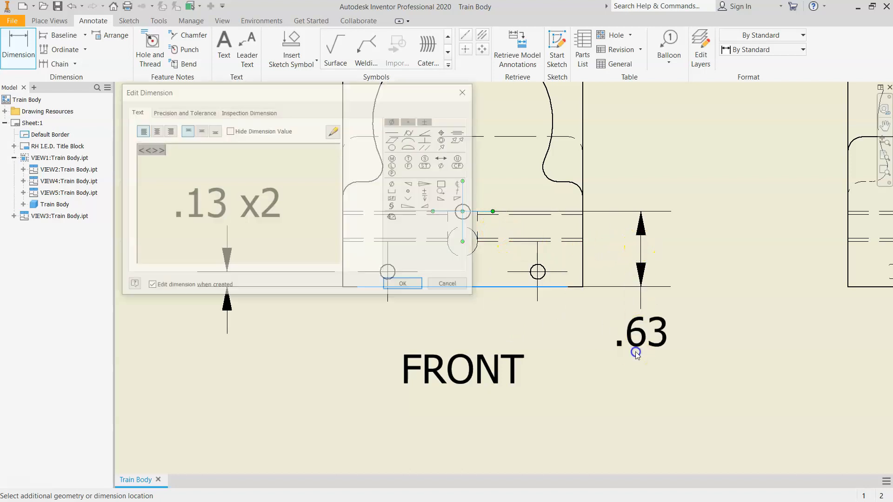
click(411, 283)
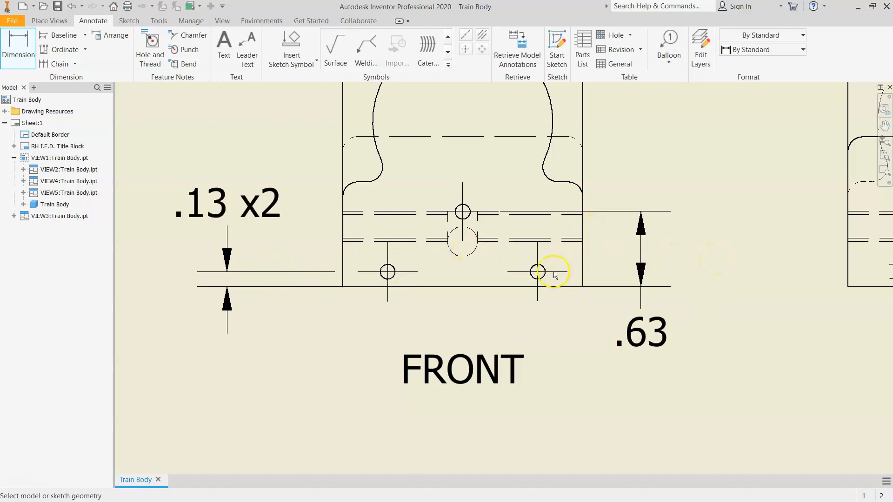
Move the "x2" hole height dimension slightly closer to the FRONT view, with its text below the arrows
key(Escape)
drag(245, 212, 250, 326)
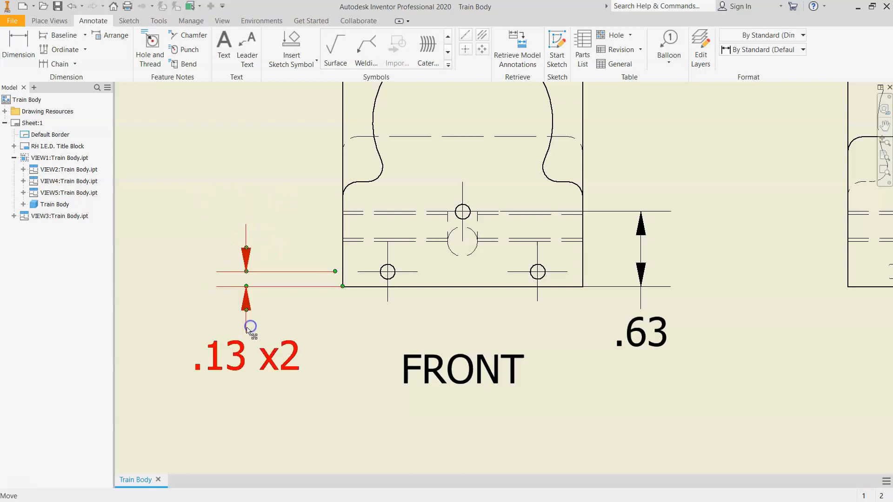
click(276, 354)
double_click(276, 361)
click(173, 148)
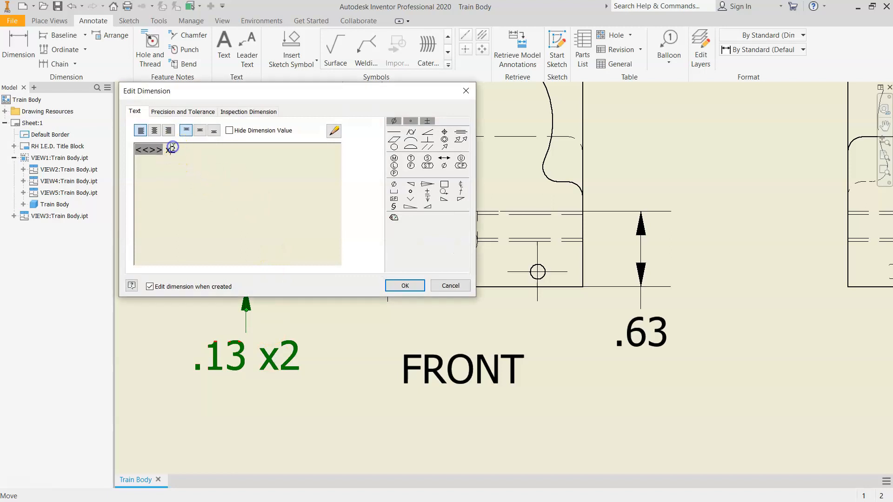
key(BackSpace)
click(405, 286)
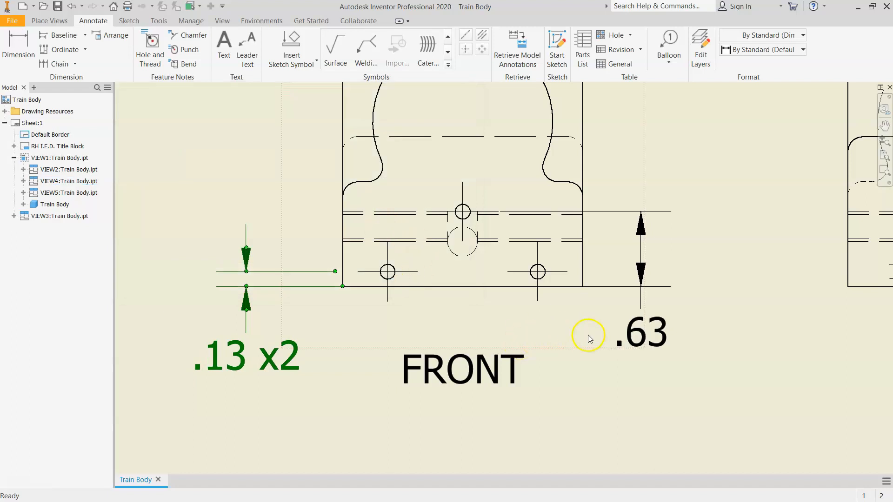
Move the text of both hole height dimensions beside the FRONT view above their arrows
scroll(599, 344, down, 3)
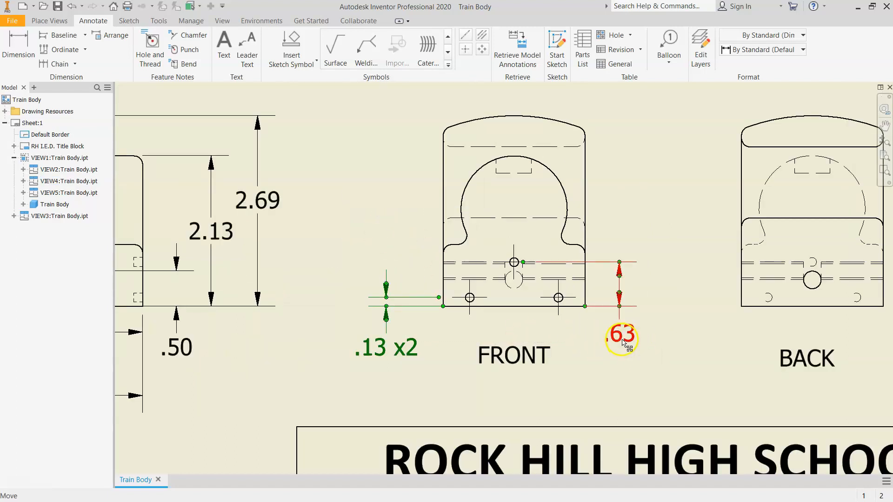
drag(399, 350, 386, 271)
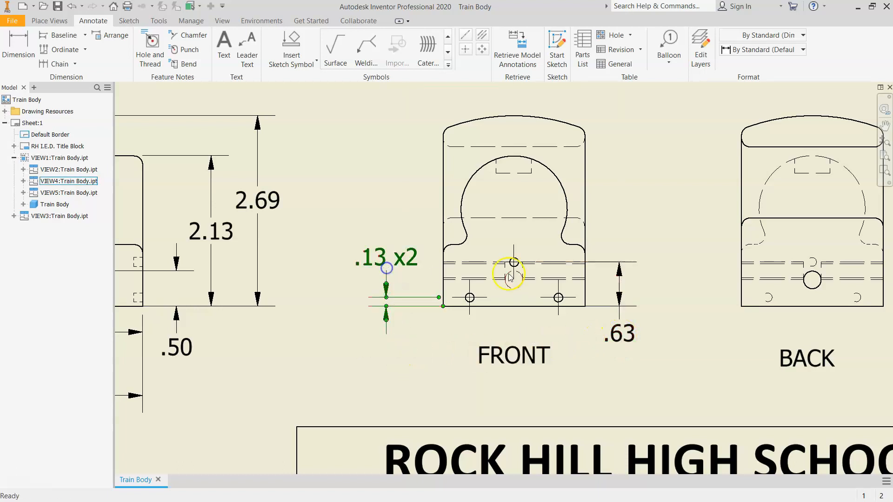
drag(619, 284, 630, 245)
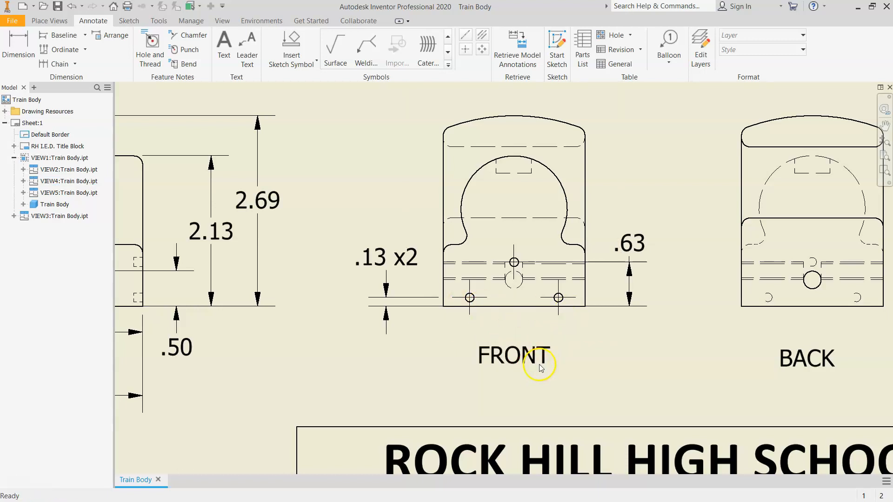
Dimension the horizontal distance from the FRONT view's left edge to the lower-left hole, placing it below the view
click(19, 46)
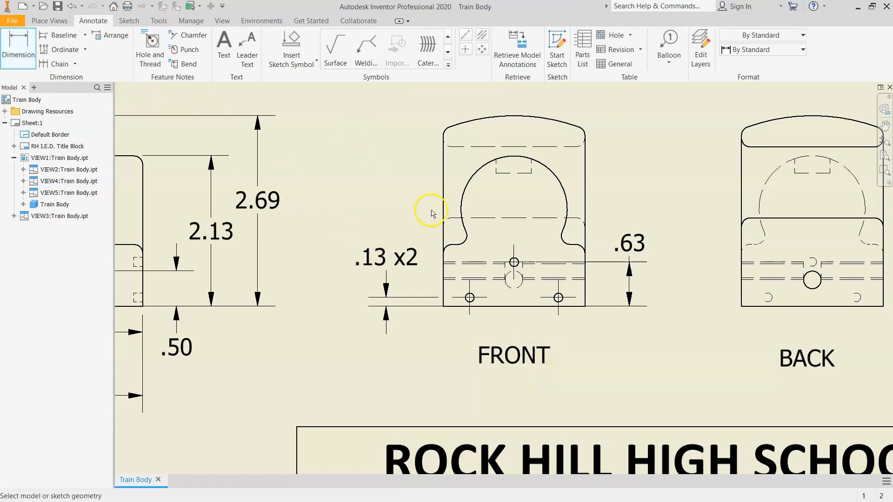
click(469, 306)
click(442, 306)
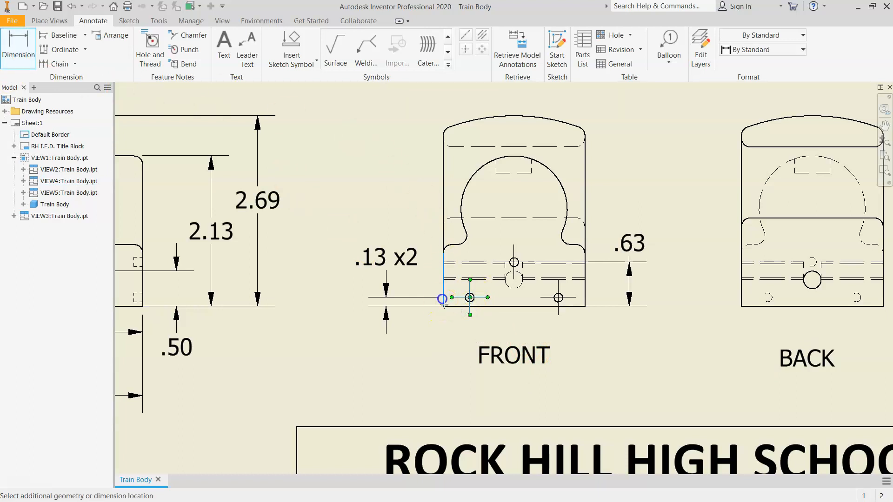
click(425, 361)
click(411, 288)
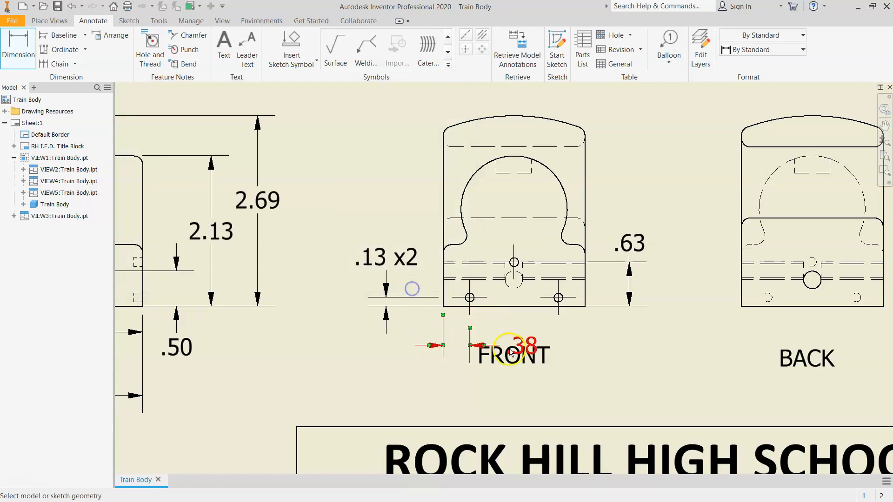
Move the lower-left hole's horizontal dimension slightly lower, with its text to the left of the arrows, clear of the FRONT label
double_click(518, 344)
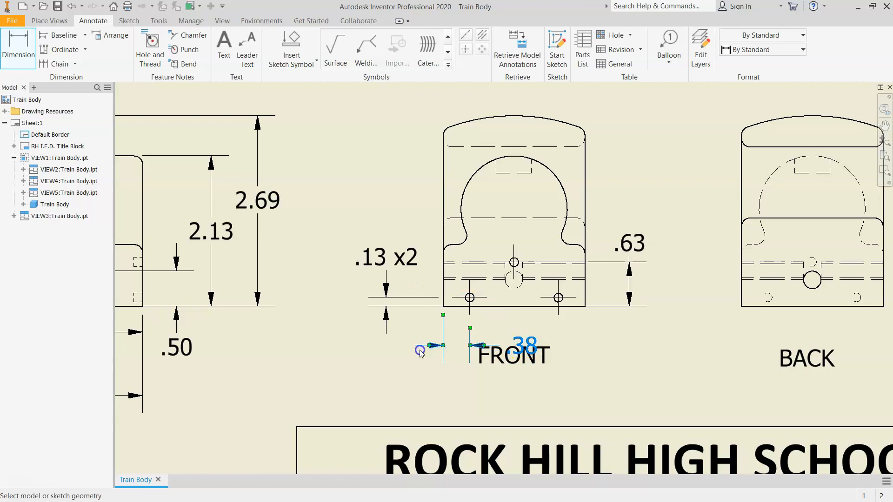
key(Escape)
key(Escape)
drag(533, 333, 395, 364)
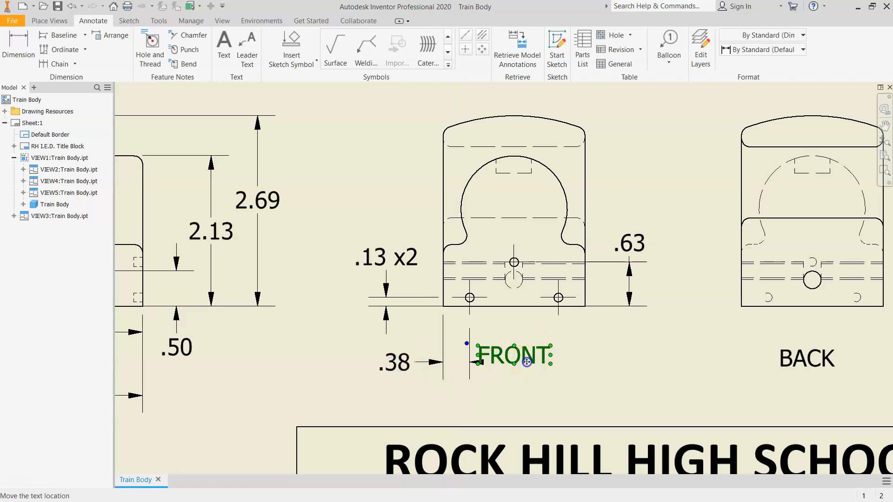
Move the FRONT and BACK labels up closer beneath their end views, centered and level with each other
drag(526, 362, 528, 331)
click(579, 384)
drag(800, 362, 811, 329)
drag(808, 325, 807, 322)
click(812, 378)
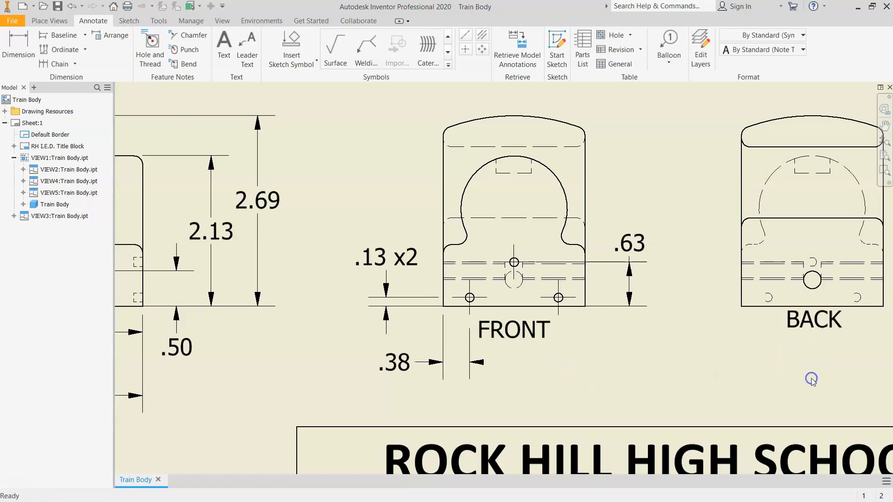
double_click(818, 320)
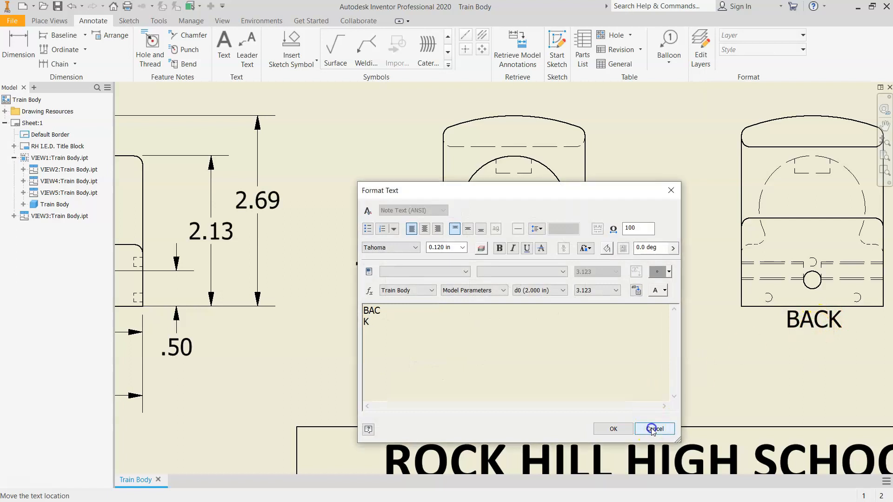
click(651, 428)
drag(805, 323, 805, 334)
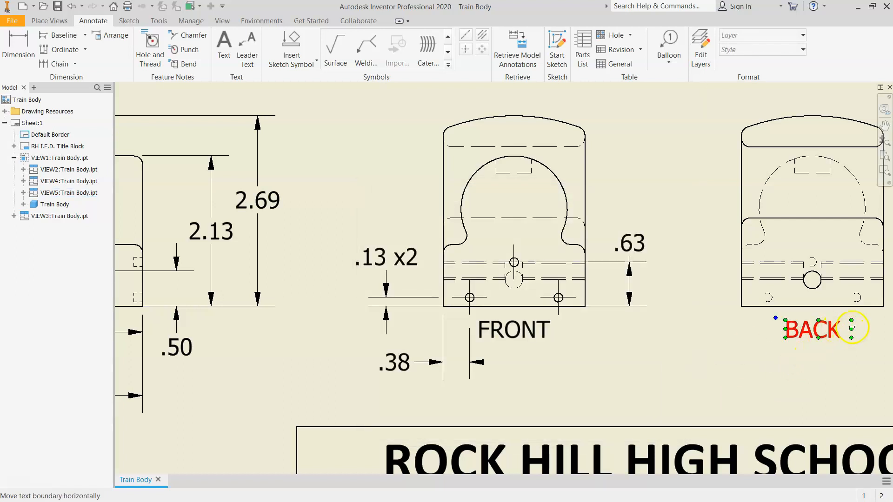
click(836, 391)
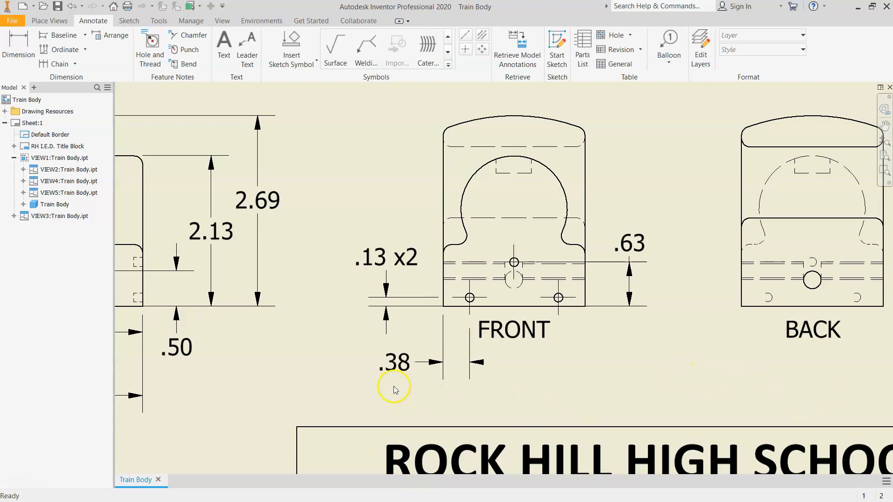
click(477, 303)
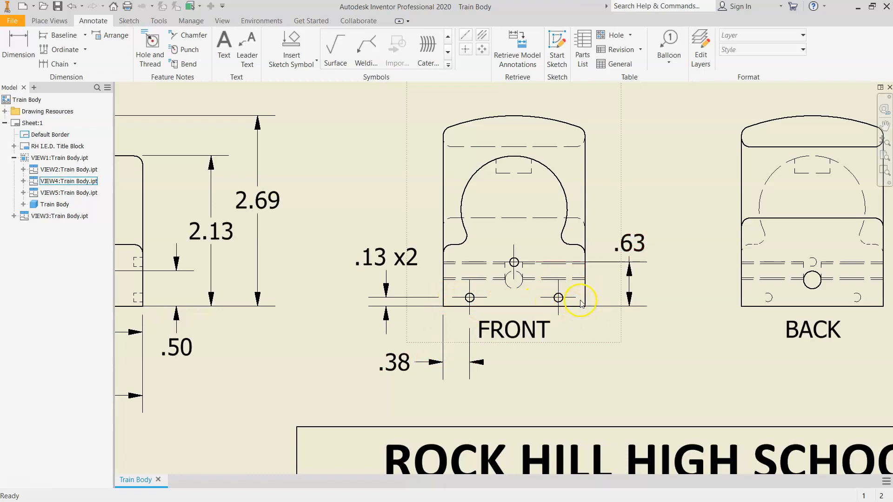
double_click(403, 365)
click(450, 286)
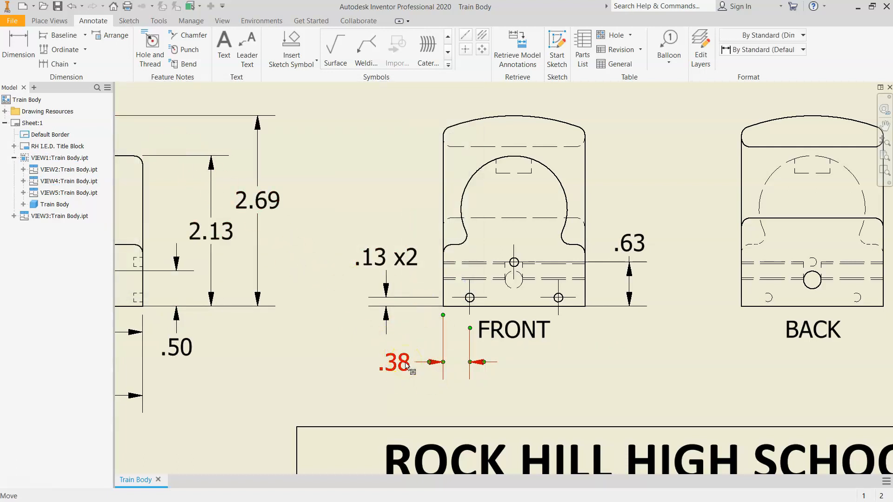
Append "x2" to the lower-left hole's horizontal dimension below the FRONT view
click(336, 153)
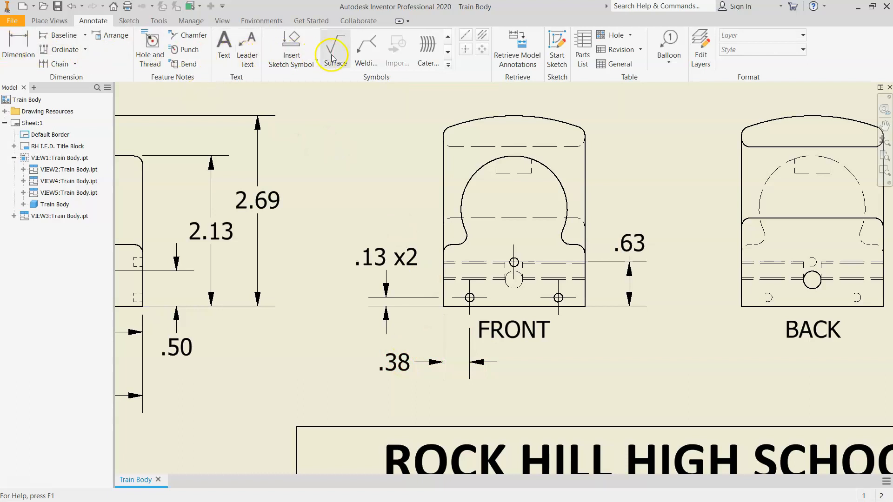
click(403, 365)
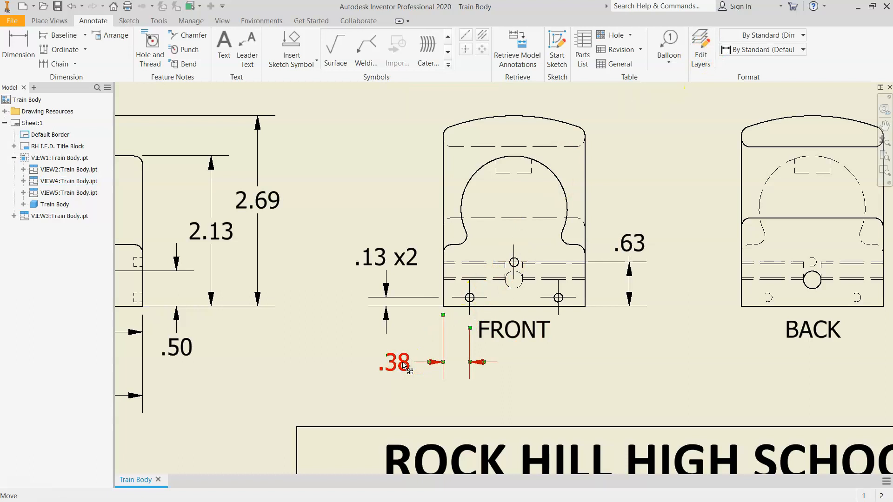
double_click(403, 366)
click(326, 257)
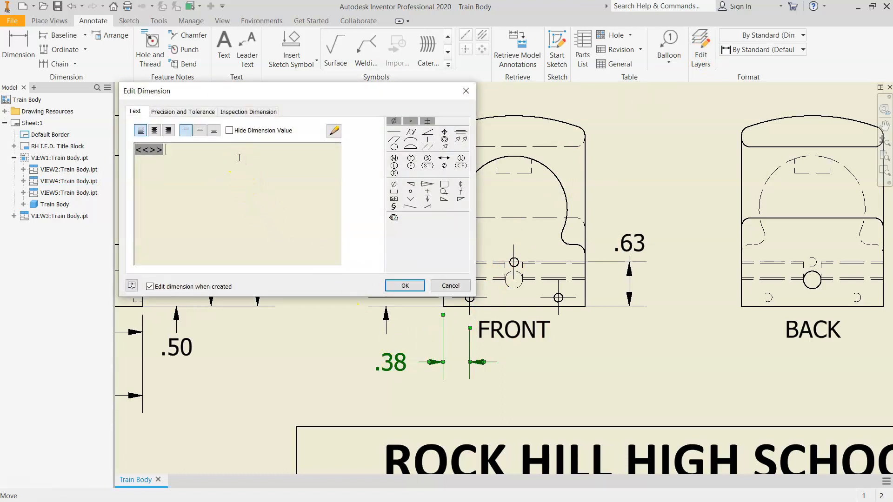
text(x)
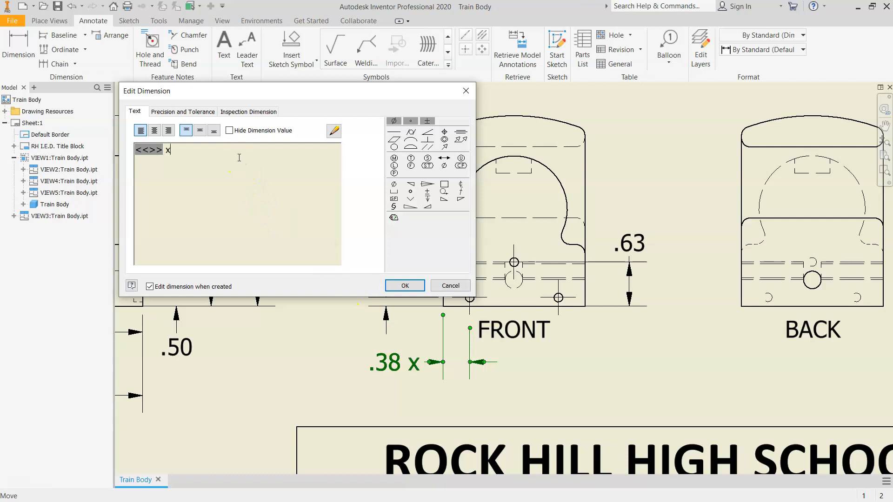
text(2)
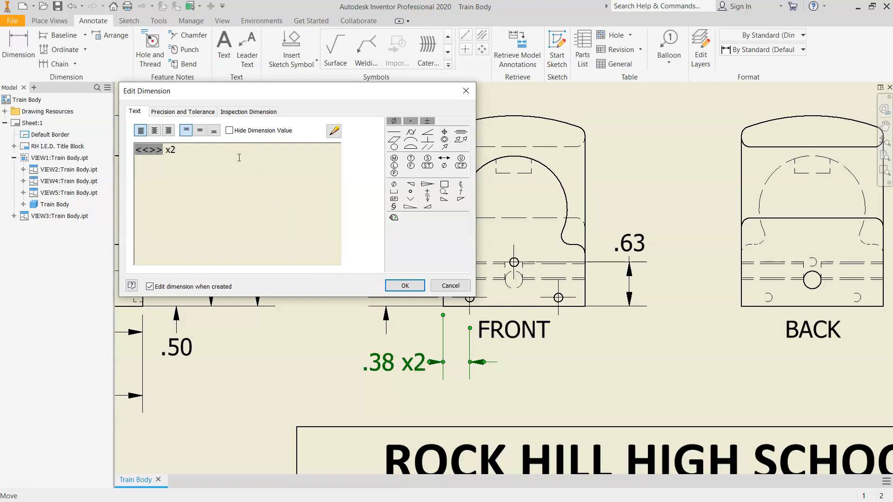
click(406, 289)
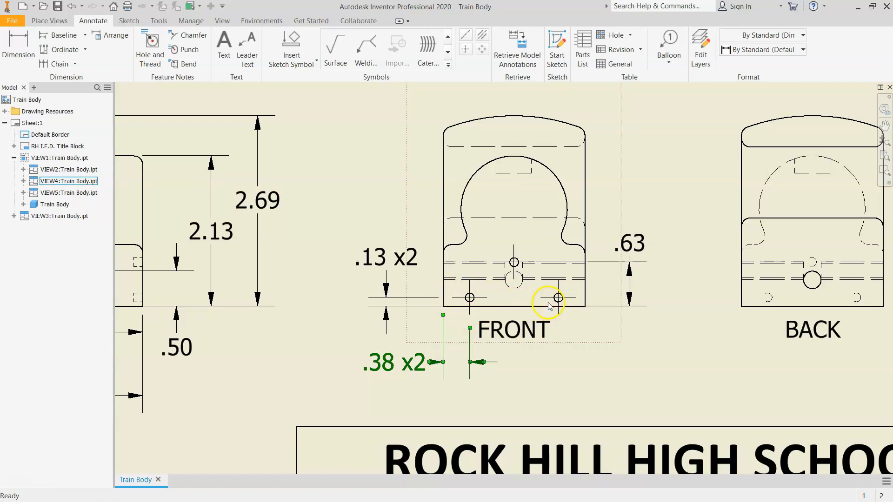
Dimension the horizontal distance from the FRONT view's upper center hole to its right edge, placing it just below the view
click(515, 263)
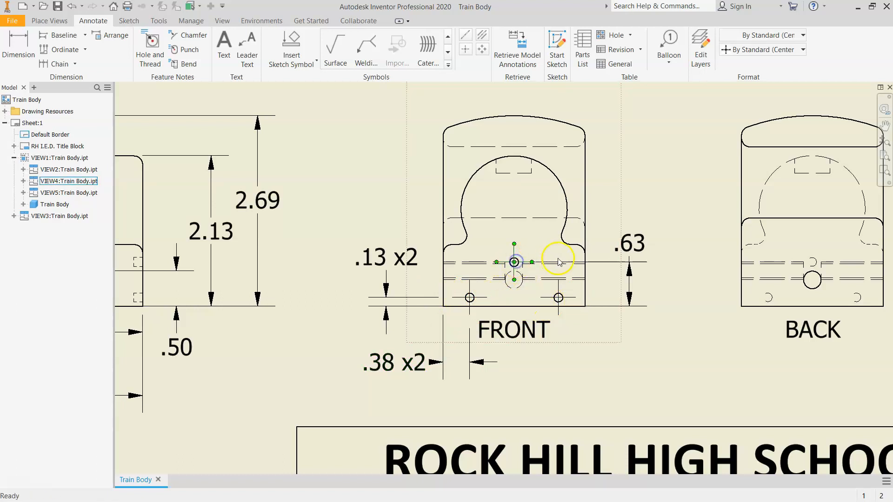
click(586, 267)
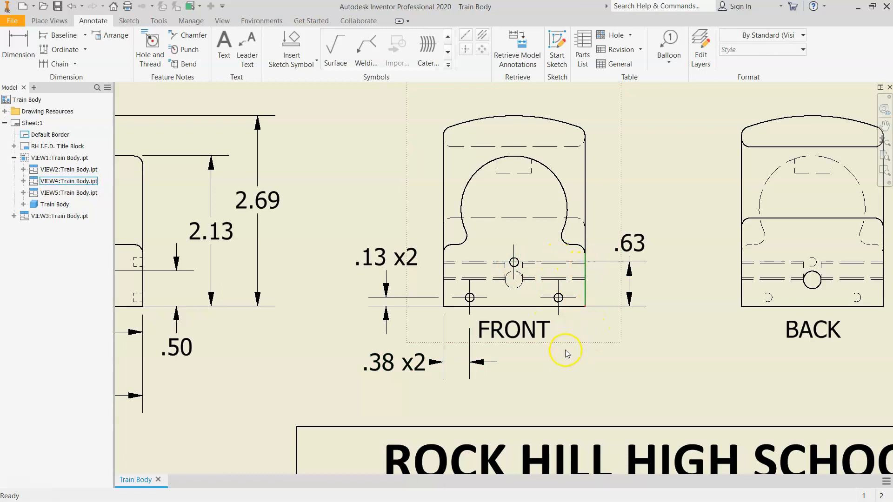
key(d)
click(585, 274)
click(515, 274)
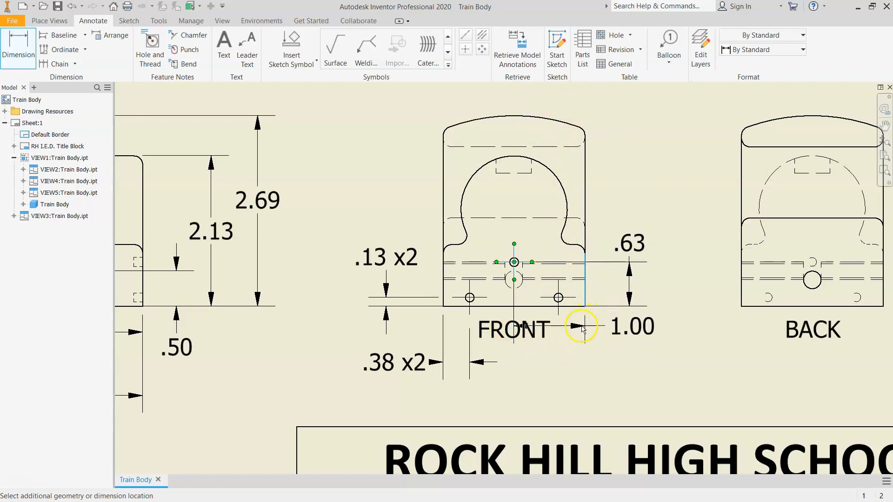
click(571, 351)
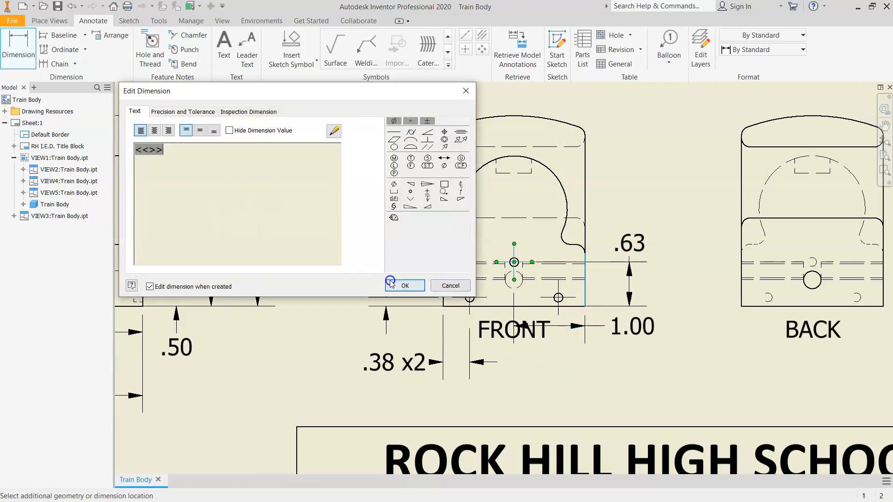
click(403, 285)
double_click(512, 336)
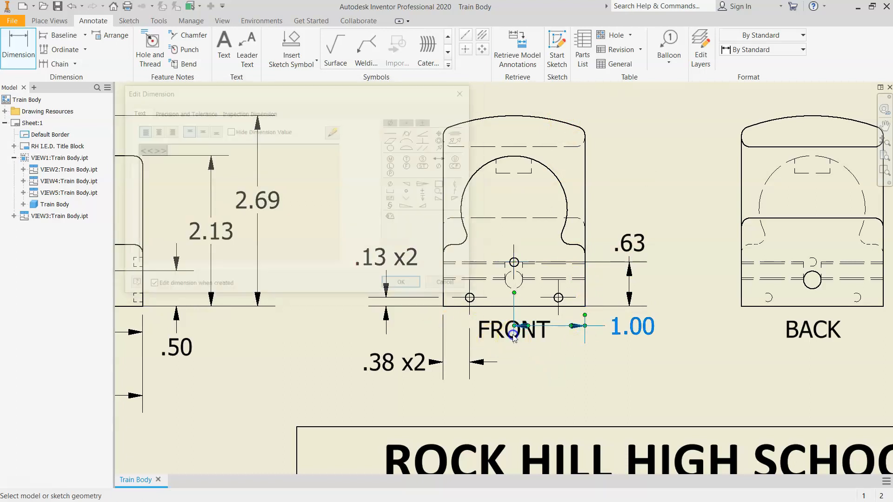
text(``)
key(Escape)
key(Escape)
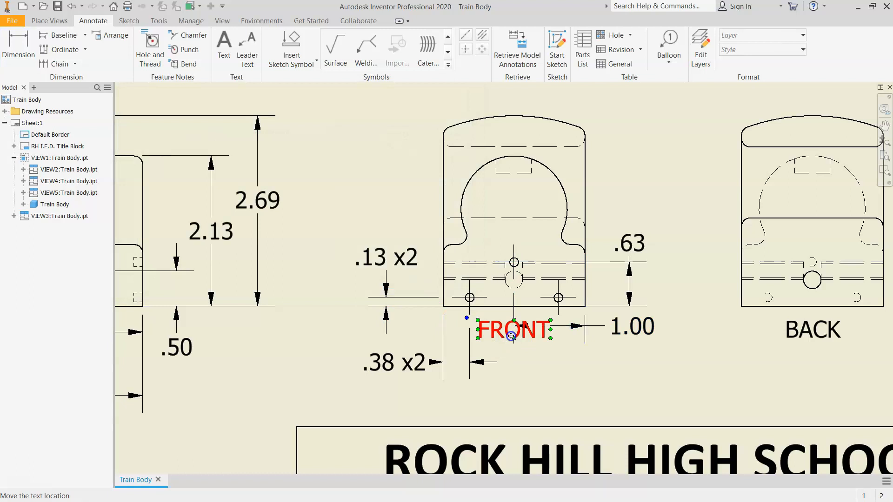
Raise the lower-left hole's horizontal dimension slightly and shift its text outward, and move the FRONT and BACK labels down clear of the dimensions
drag(511, 336, 516, 353)
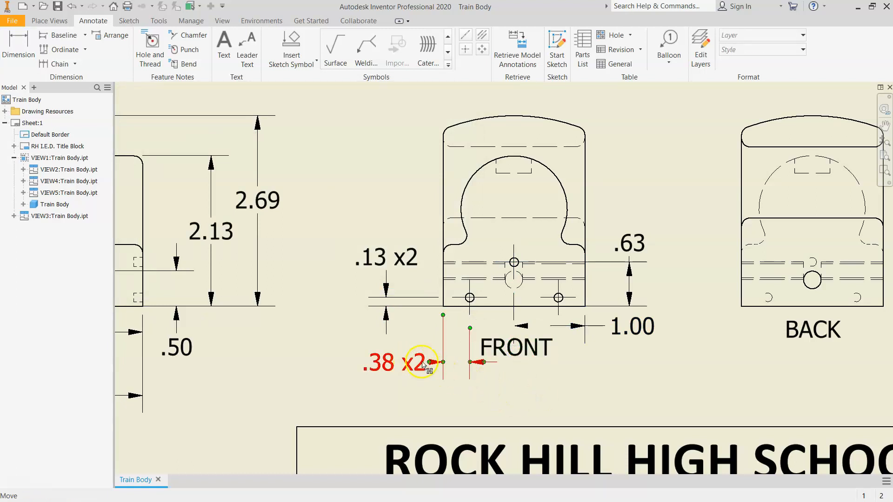
drag(418, 359, 418, 351)
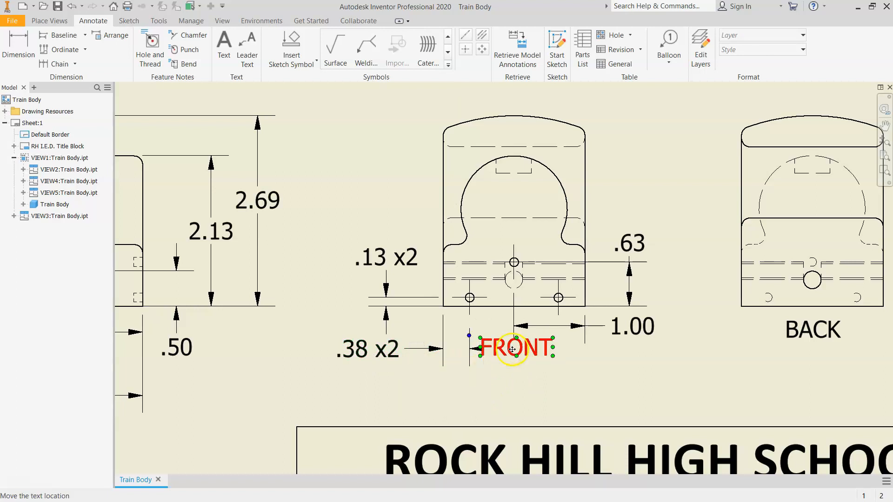
drag(518, 353, 521, 392)
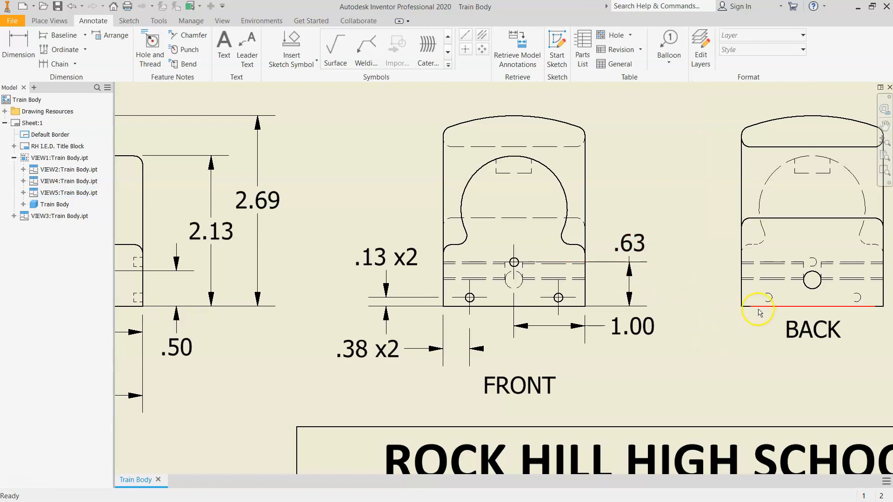
drag(814, 331, 814, 375)
click(634, 158)
Add a radius dimension to the FRONT view's curved top edge, placing its text above and to the left of the view
scroll(721, 293, down, 4)
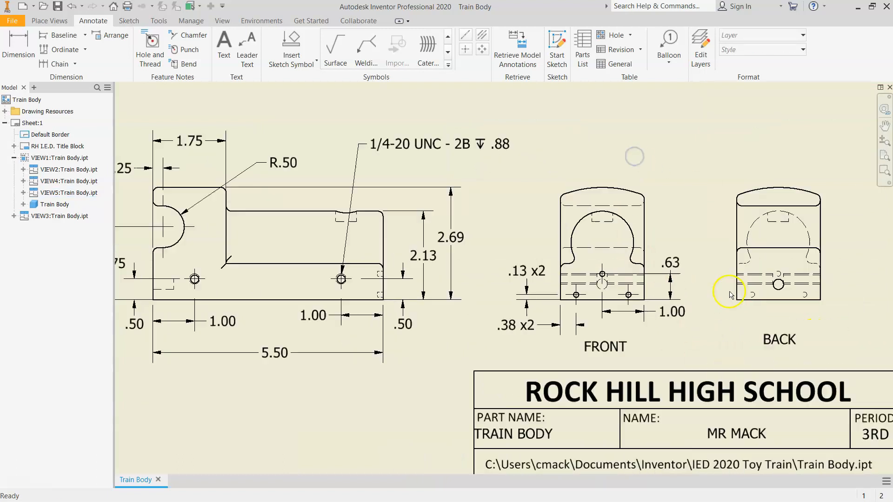
scroll(728, 296, up, 2)
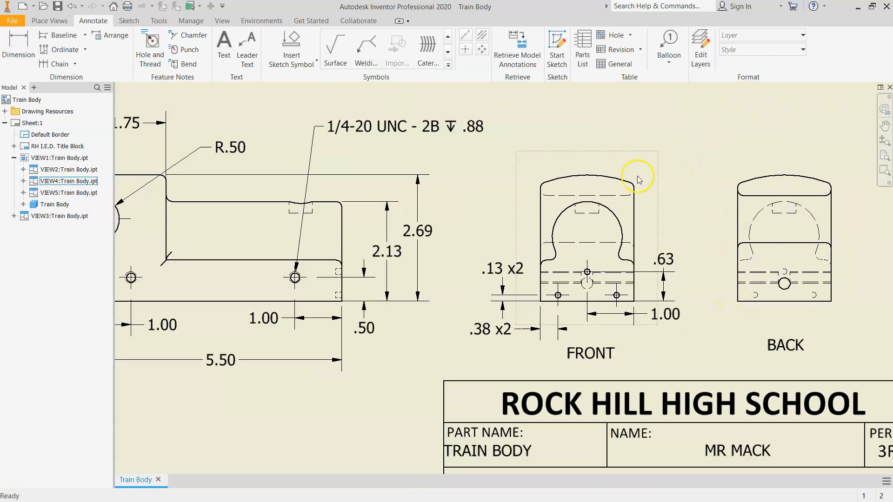
scroll(716, 209, up, 3)
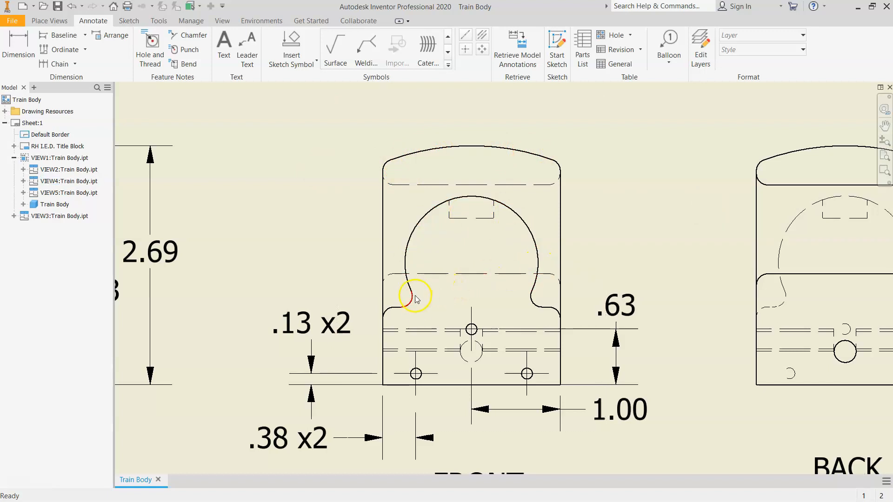
scroll(454, 251, down, 2)
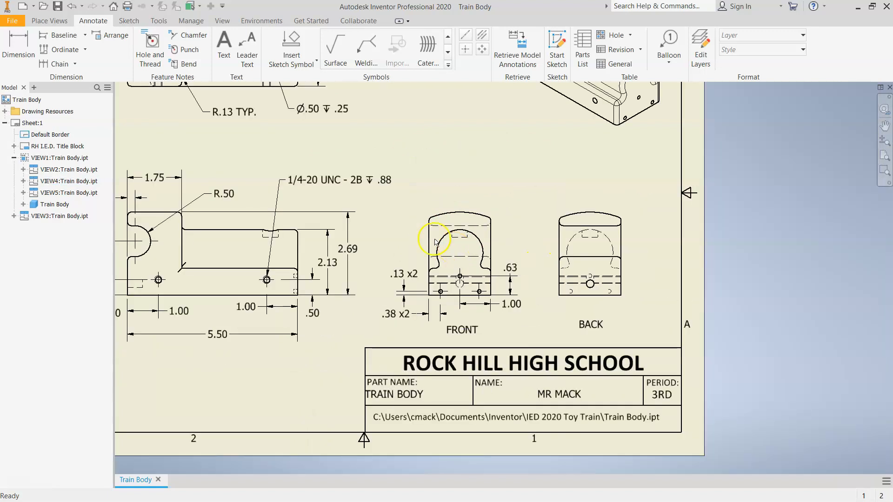
click(19, 44)
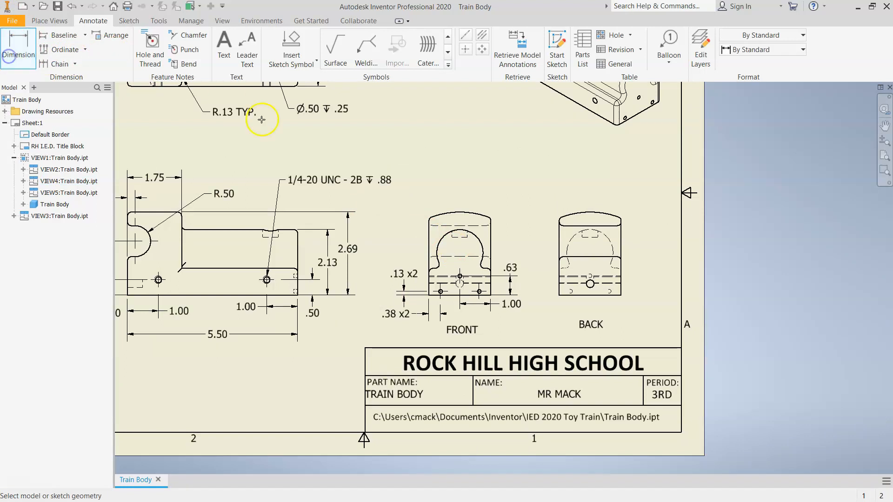
scroll(440, 196, up, 2)
click(458, 228)
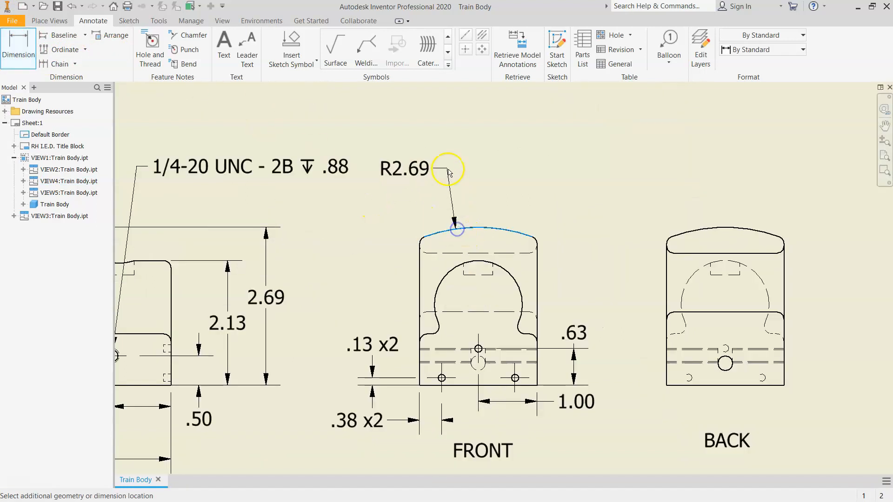
click(450, 153)
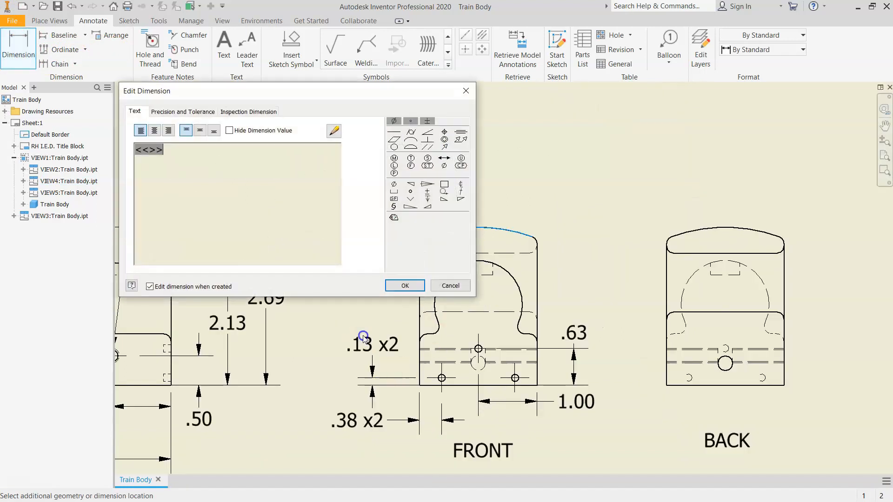
click(407, 285)
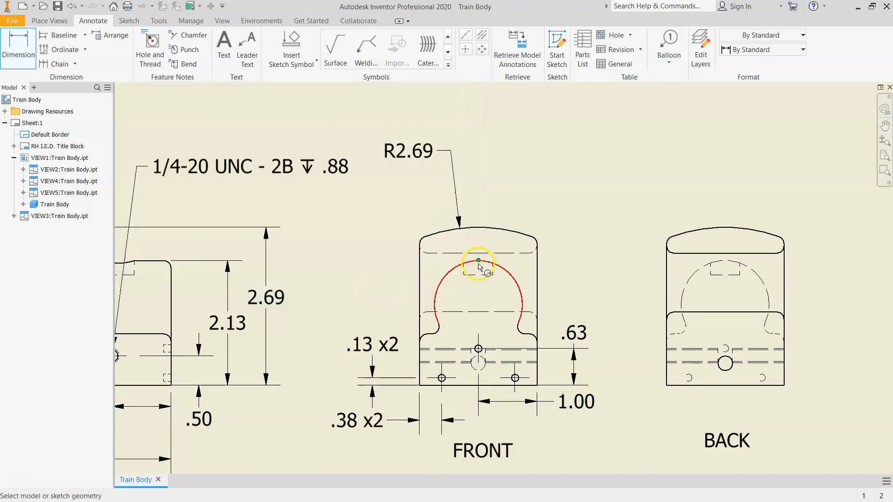
Add a radius dimension to the large round opening in the FRONT view, placing its text above and to the right
click(506, 269)
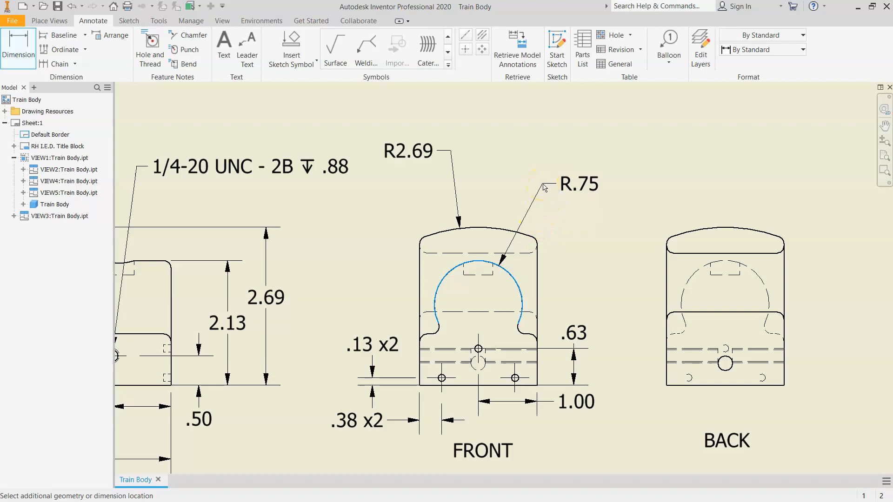
click(543, 184)
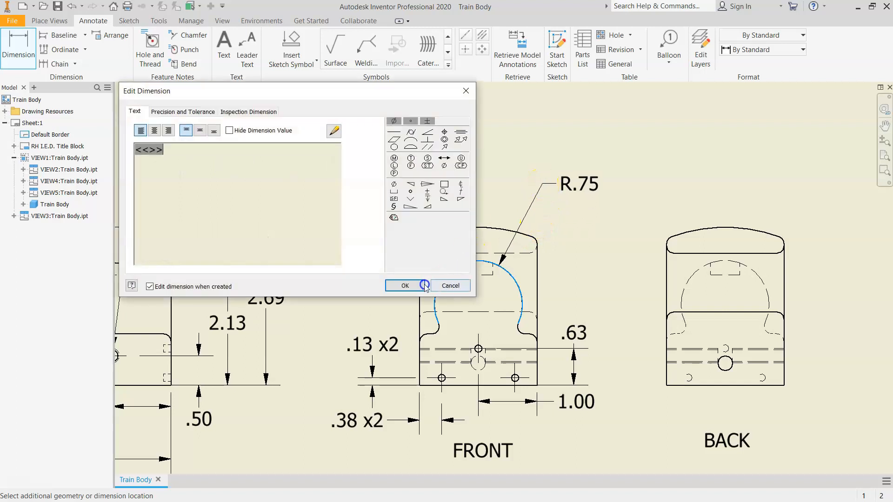
click(403, 283)
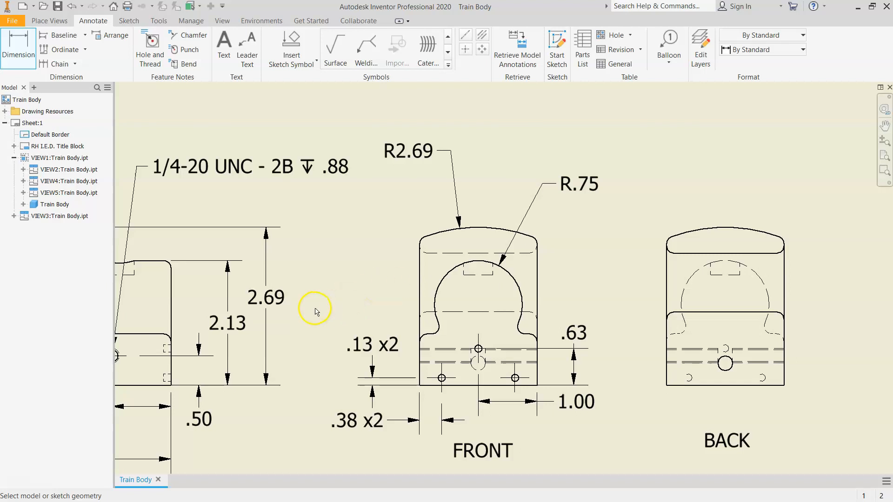
Place a center mark at the center of the large round opening in the FRONT view
scroll(315, 311, down, 3)
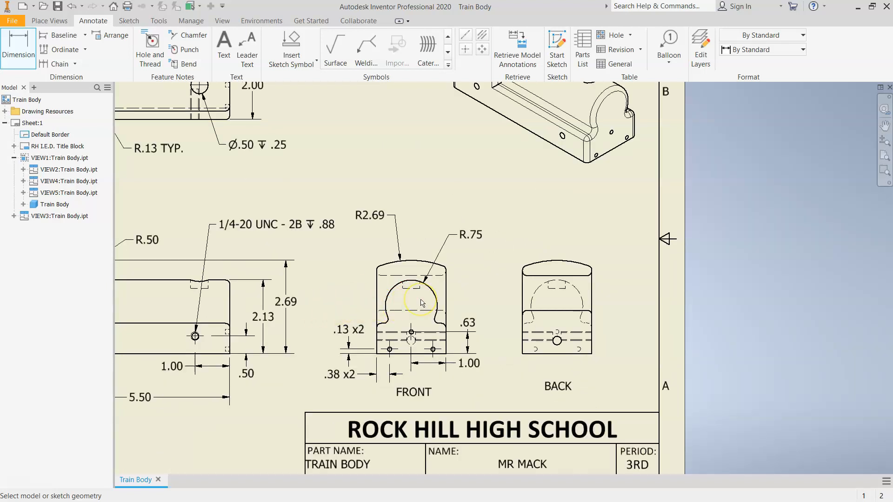
scroll(450, 342, up, 3)
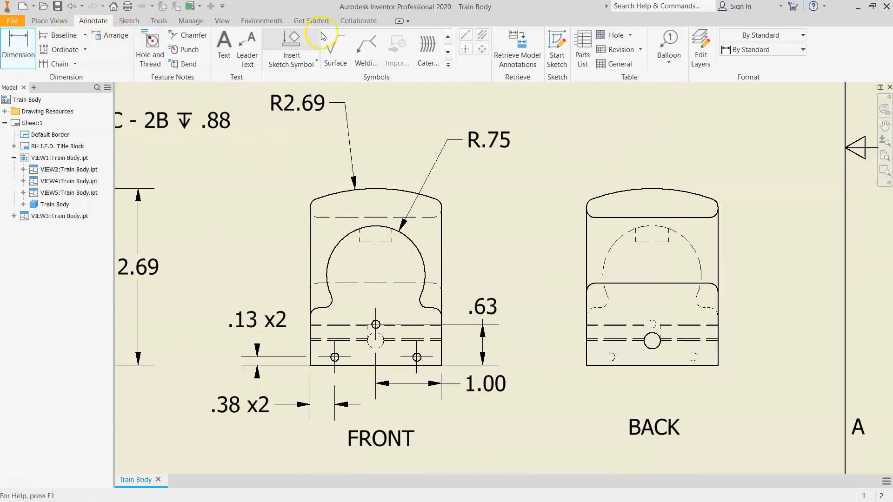
click(465, 49)
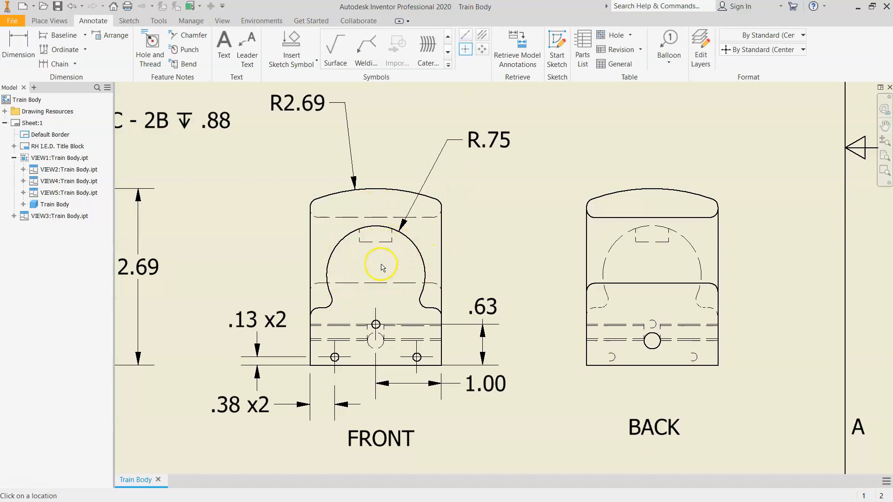
click(376, 275)
Dimension the height of the round opening's center above the FRONT view's bottom edge, placing it outside the upper hole's height dimension
click(14, 47)
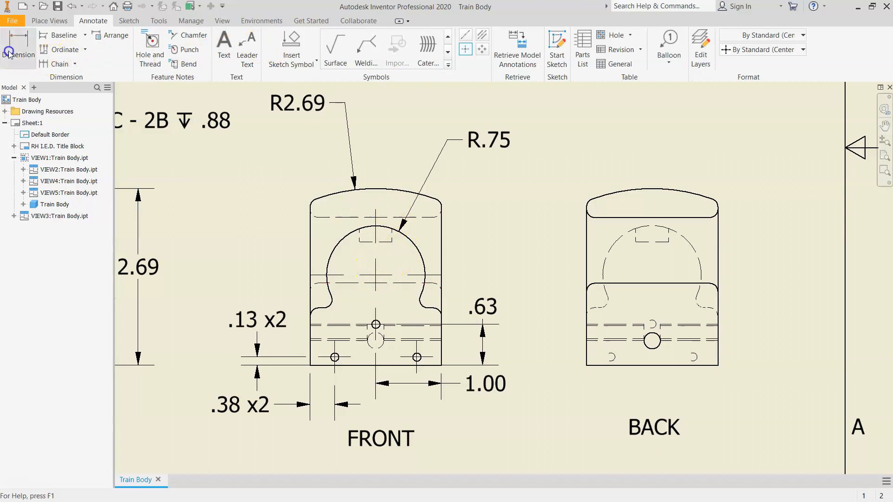
click(386, 274)
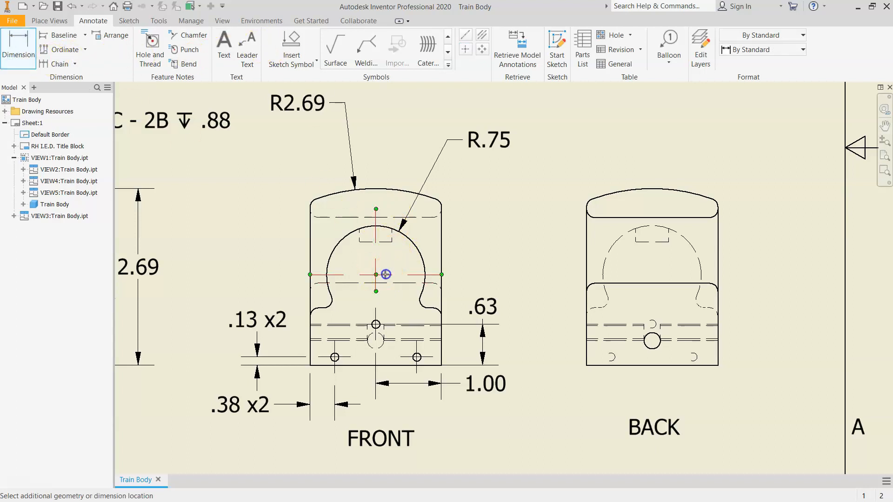
click(406, 366)
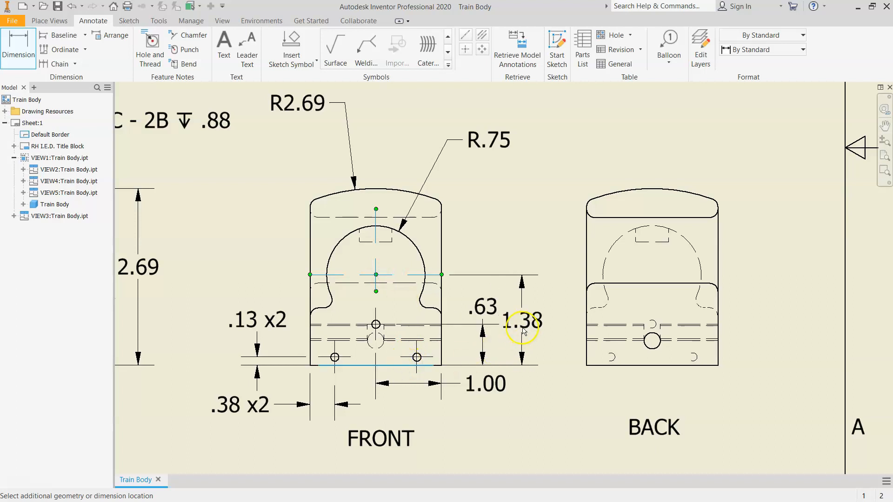
click(530, 348)
click(397, 286)
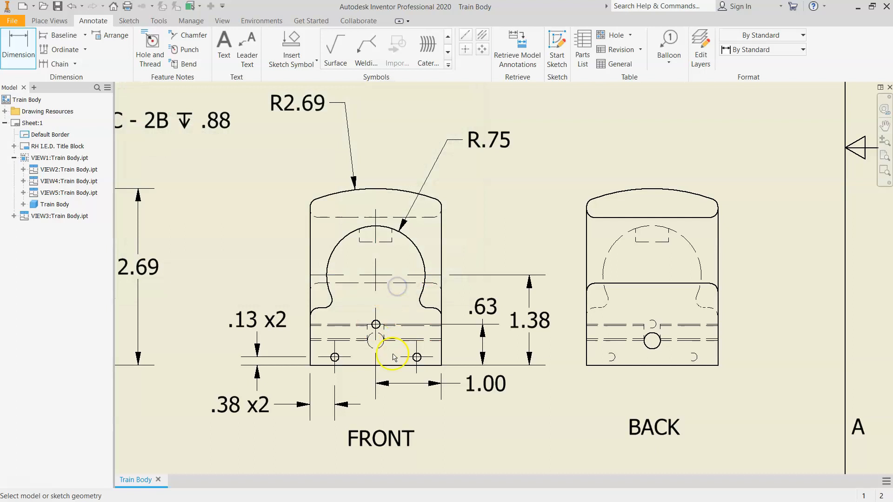
click(381, 274)
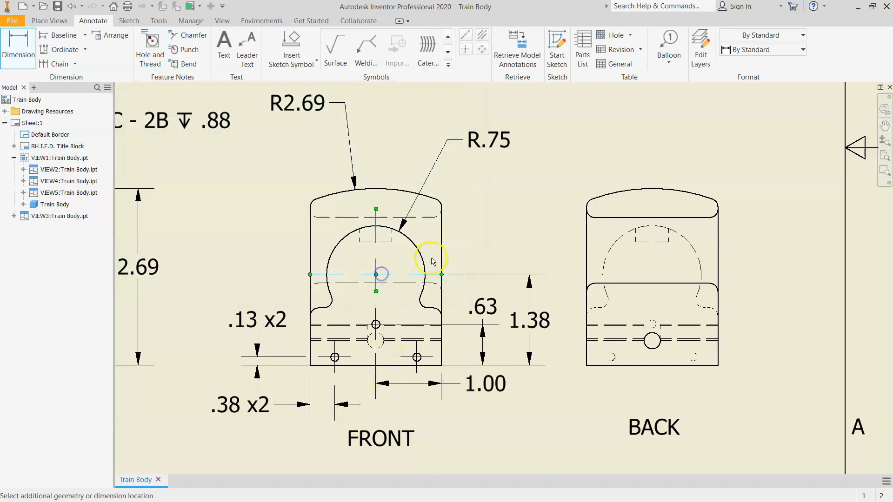
click(442, 256)
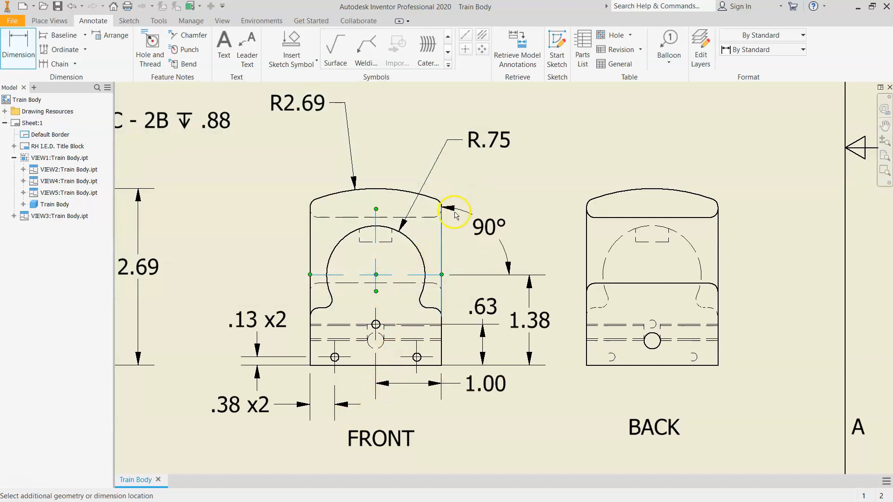
key(Escape)
click(19, 50)
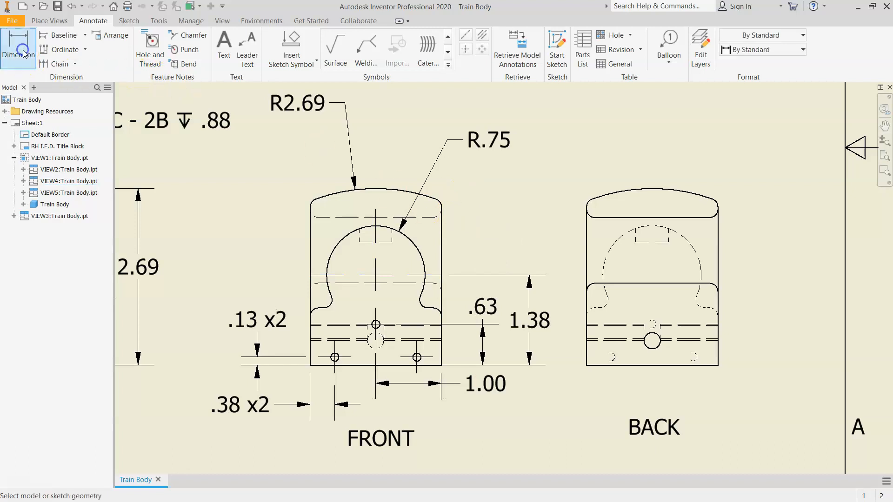
click(376, 278)
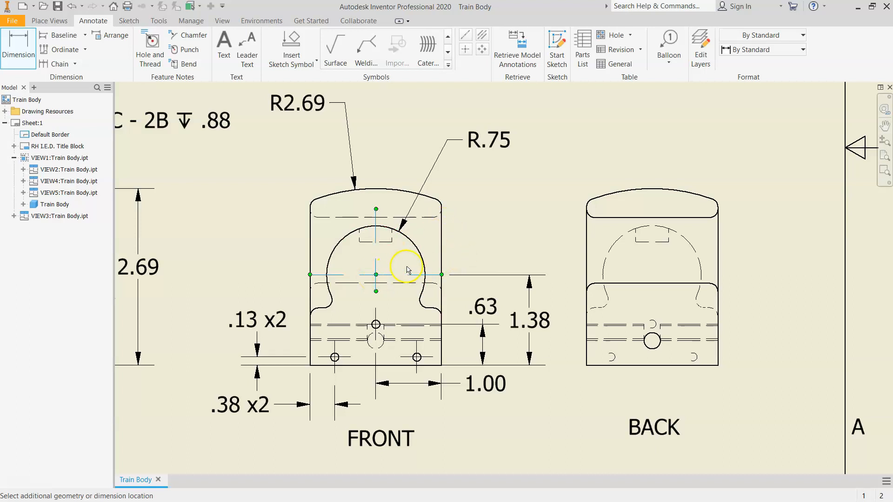
click(441, 257)
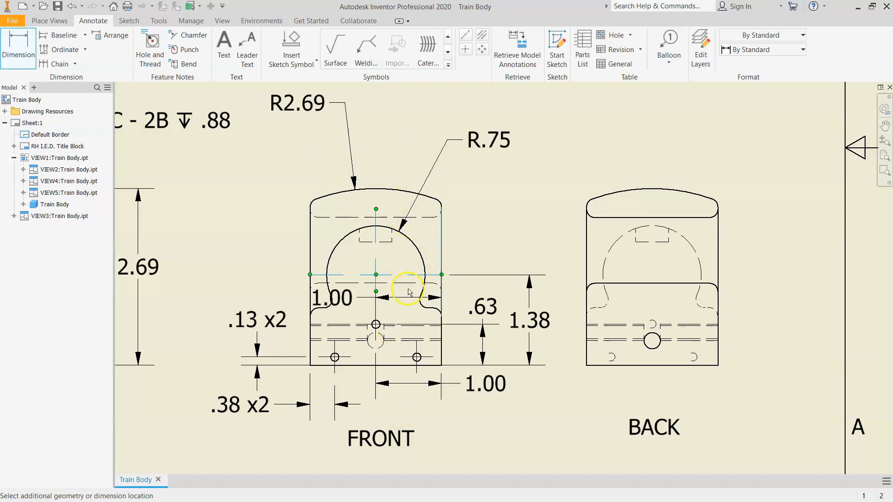
key(Escape)
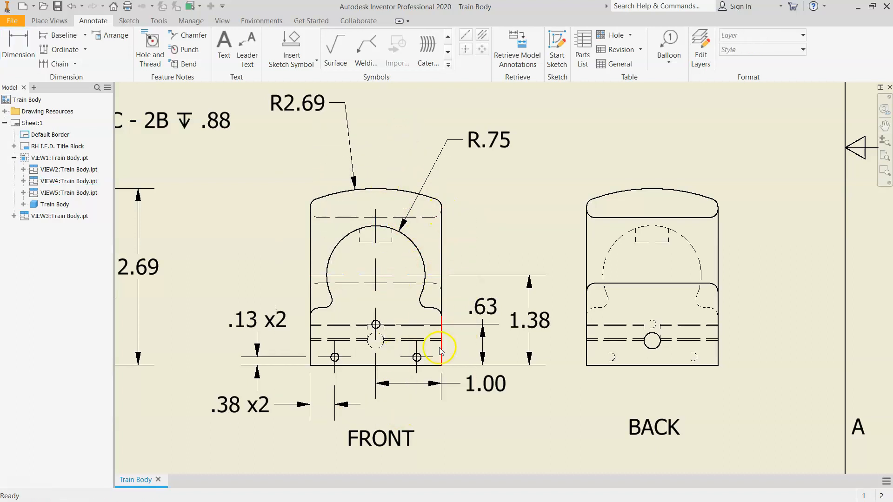
Examine the FRONT view's center marks and the horizontal location dimension below the view to see which features they locate
click(376, 325)
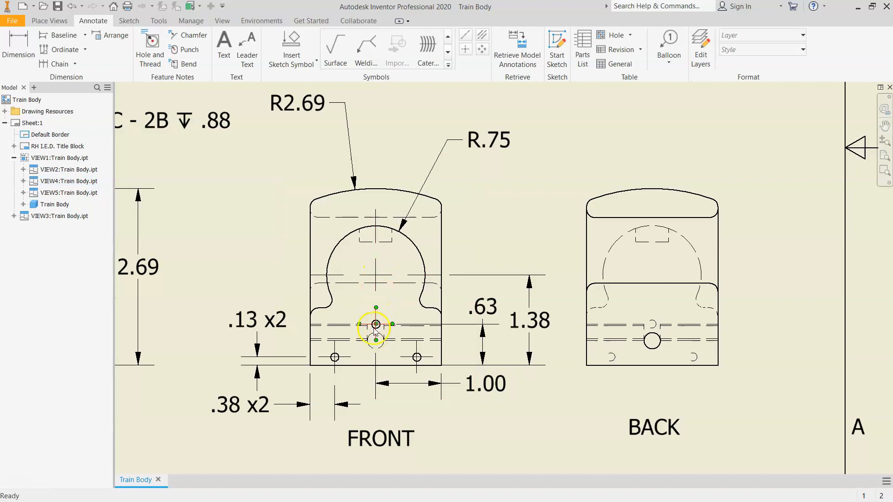
scroll(379, 259, up, 3)
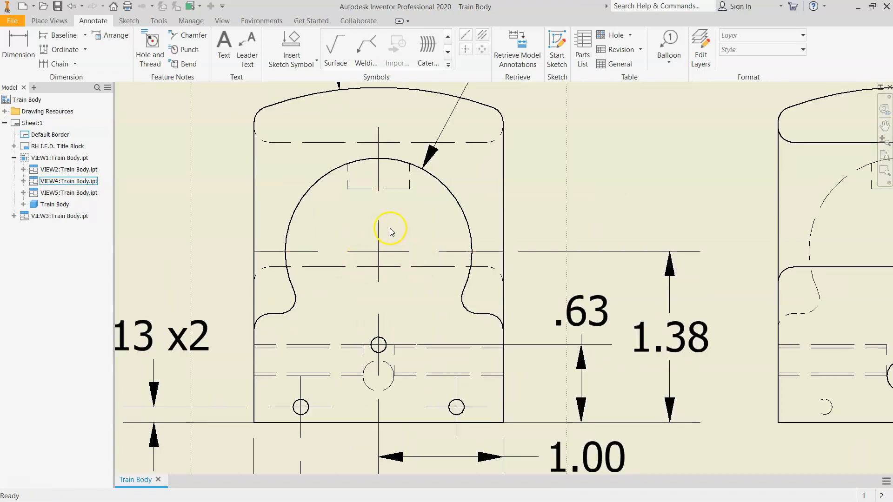
click(377, 370)
scroll(378, 370, down, 2)
click(375, 354)
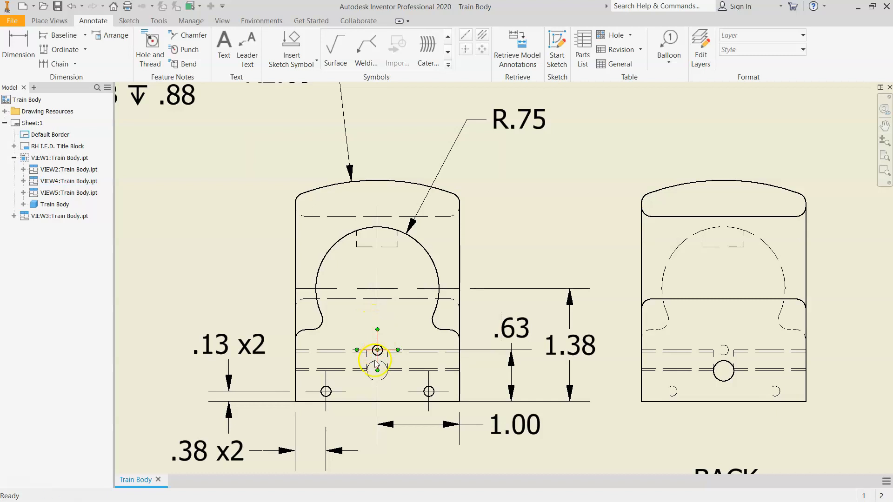
click(377, 382)
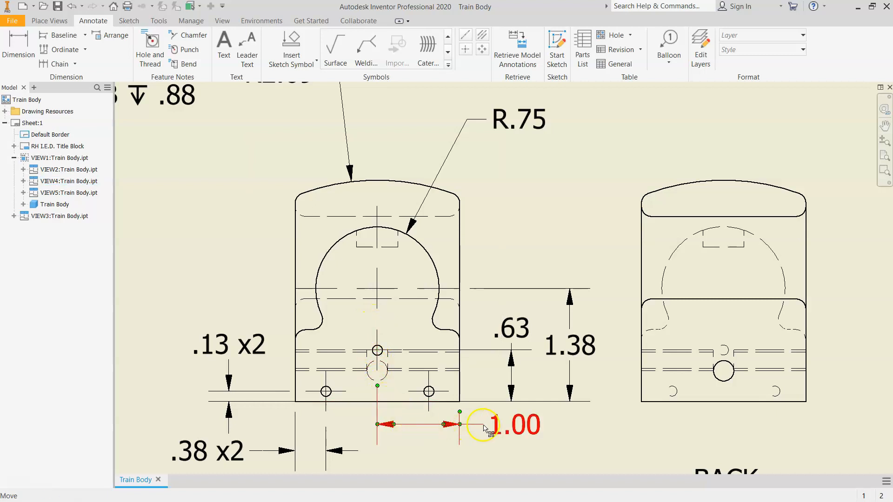
click(372, 293)
click(387, 290)
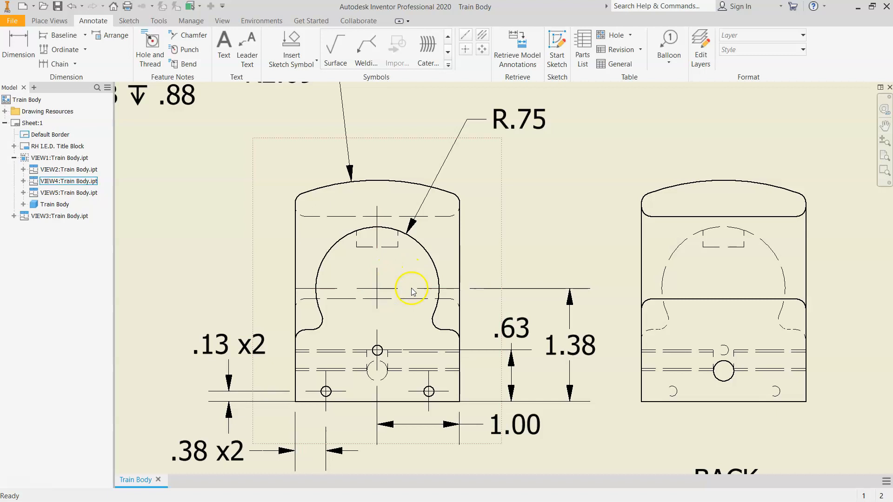
scroll(459, 315, down, 3)
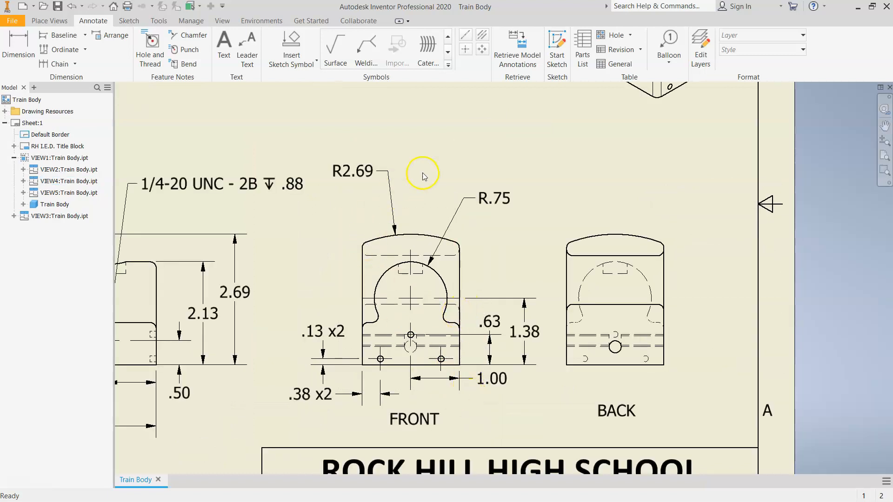
scroll(424, 176, down, 2)
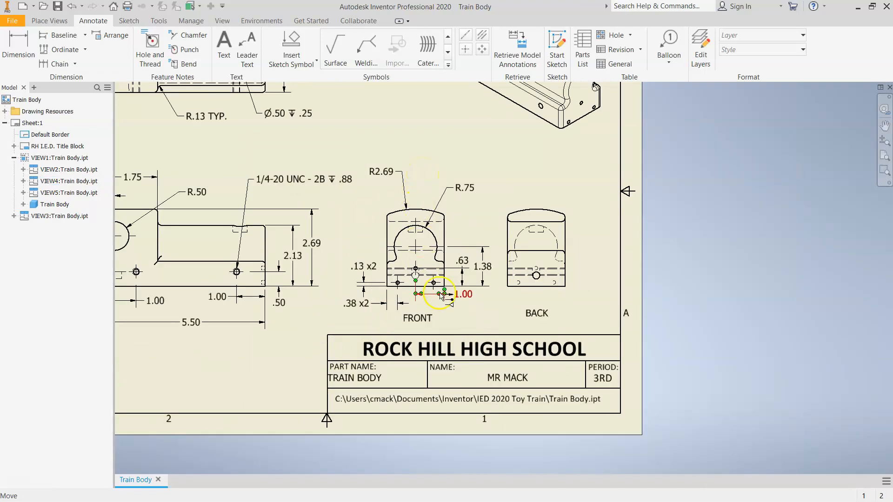
scroll(458, 321, up, 3)
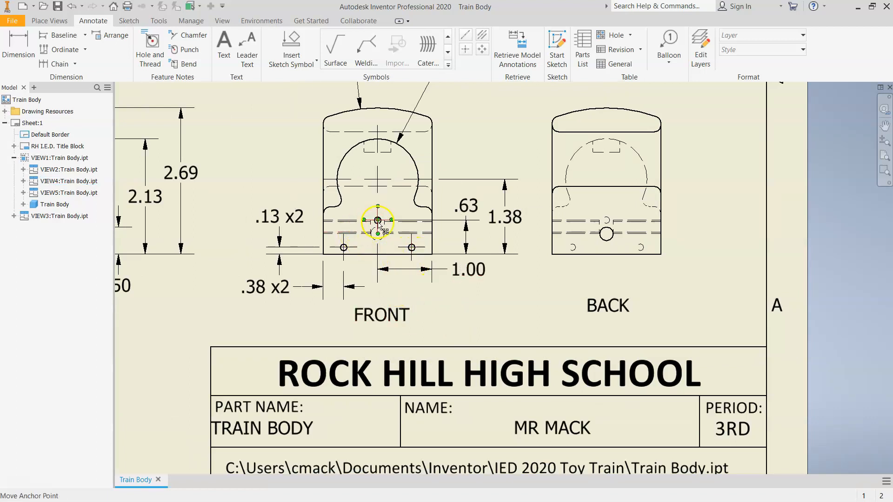
Add a hole note to the upper small hole in the FRONT view, placing its text above and to the right of the view
click(19, 46)
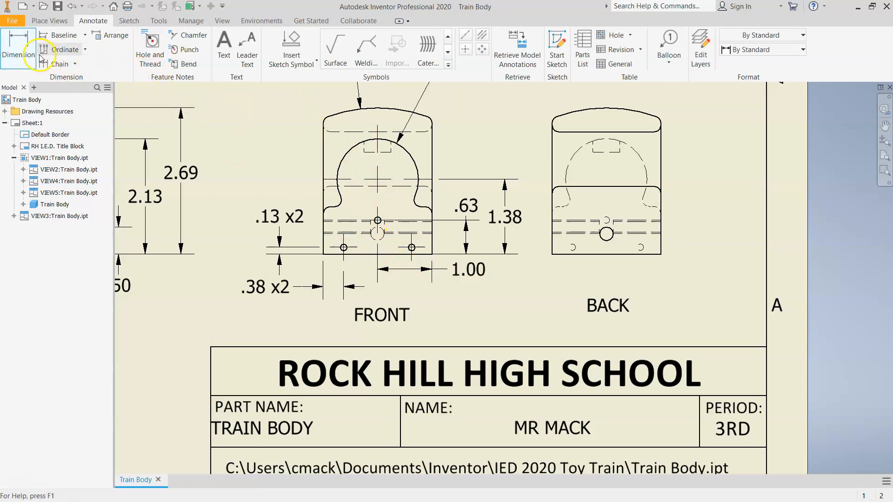
click(162, 57)
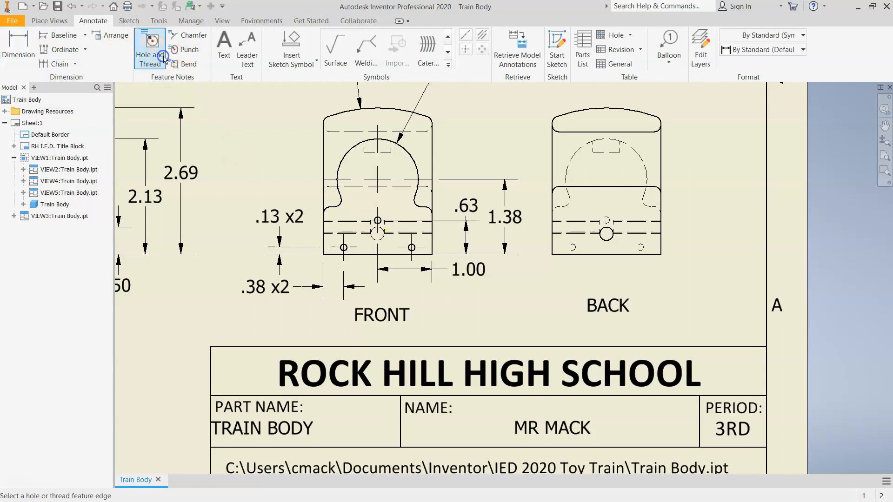
scroll(377, 221, down, 2)
click(377, 220)
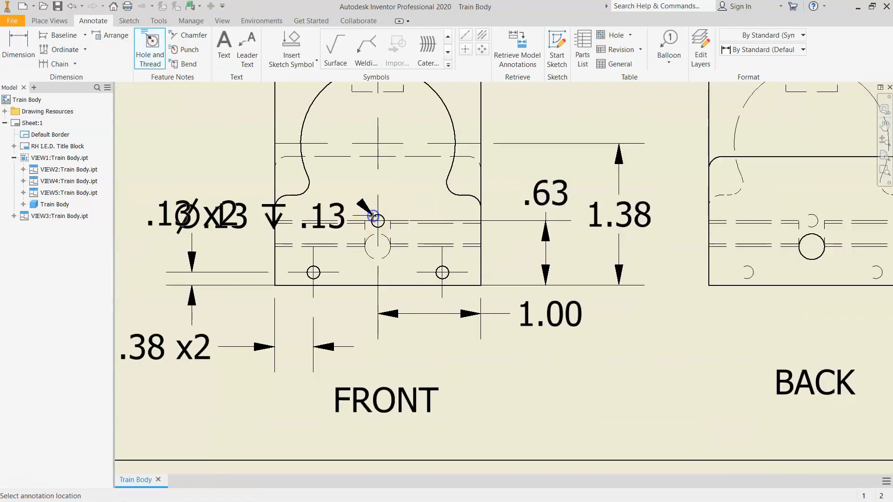
scroll(367, 218, up, 4)
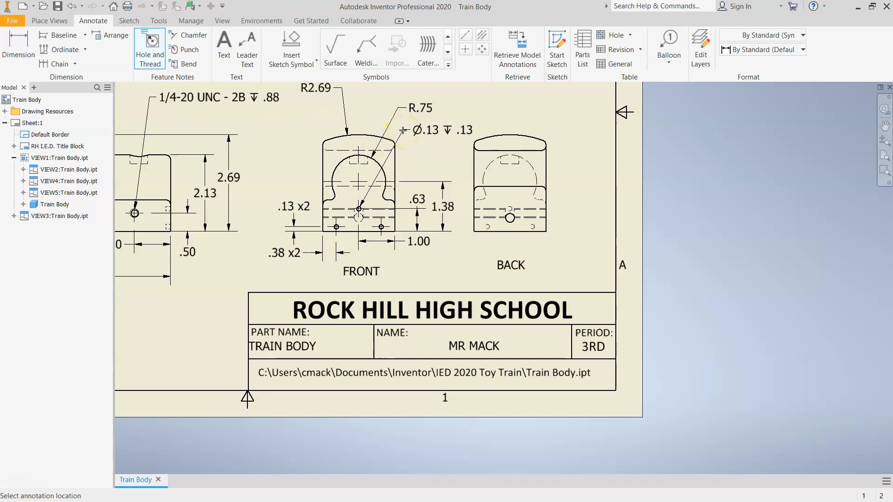
click(403, 130)
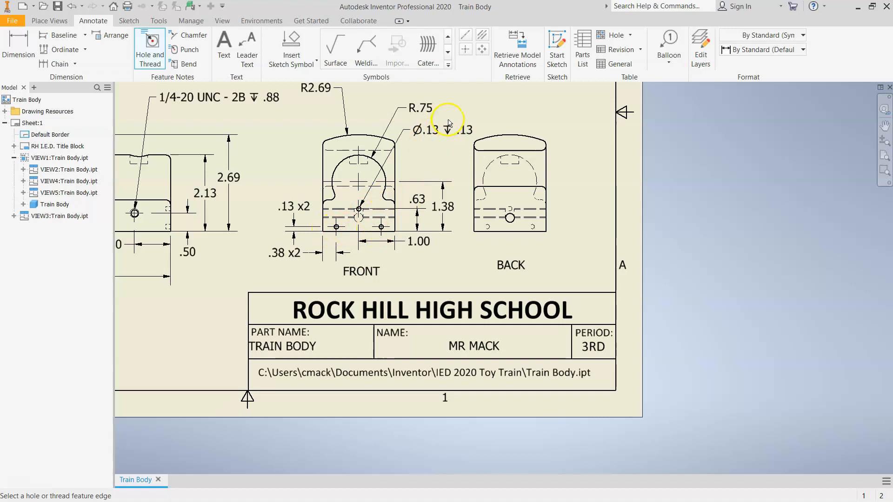
click(158, 59)
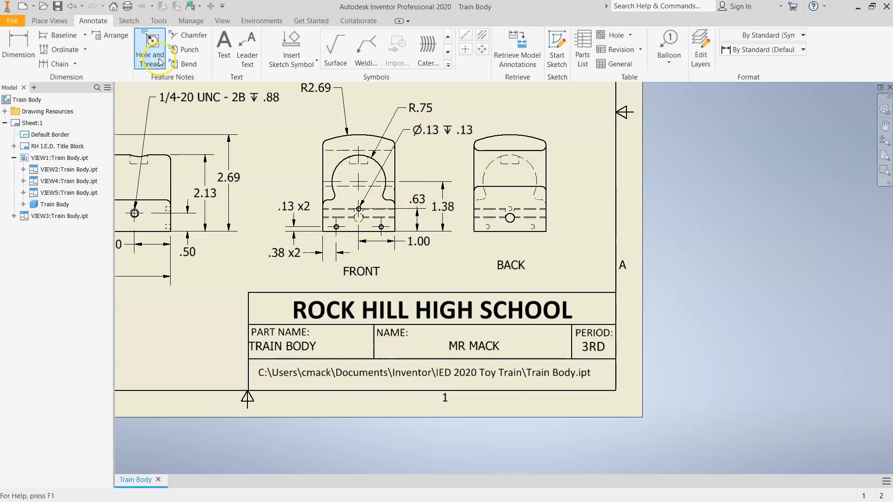
Append "TYP." to the small hole's note in the FRONT view
click(450, 130)
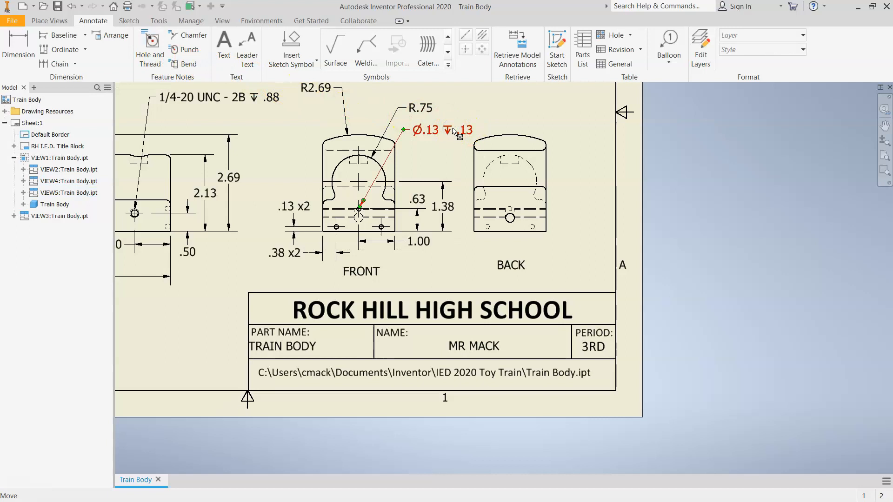
click(425, 132)
double_click(426, 132)
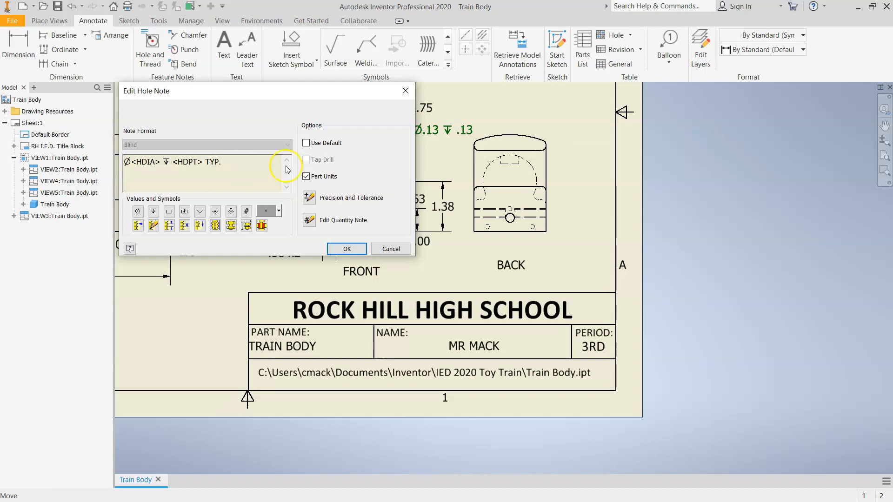
click(347, 249)
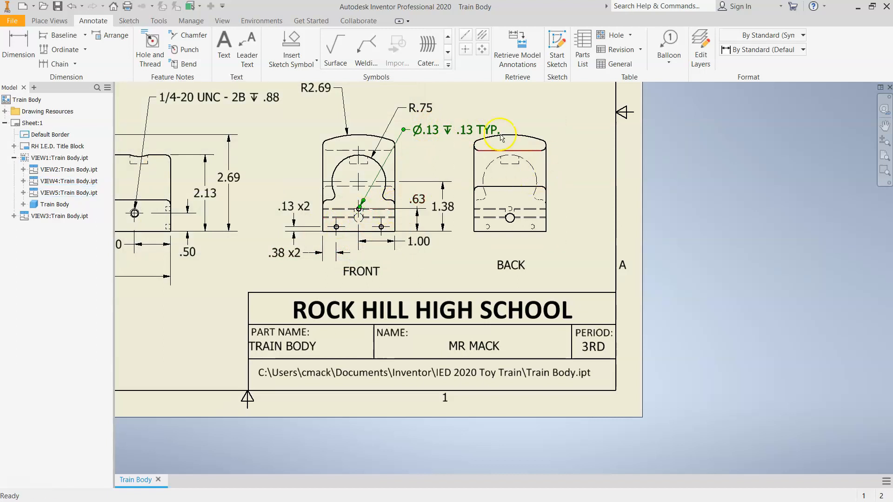
click(383, 114)
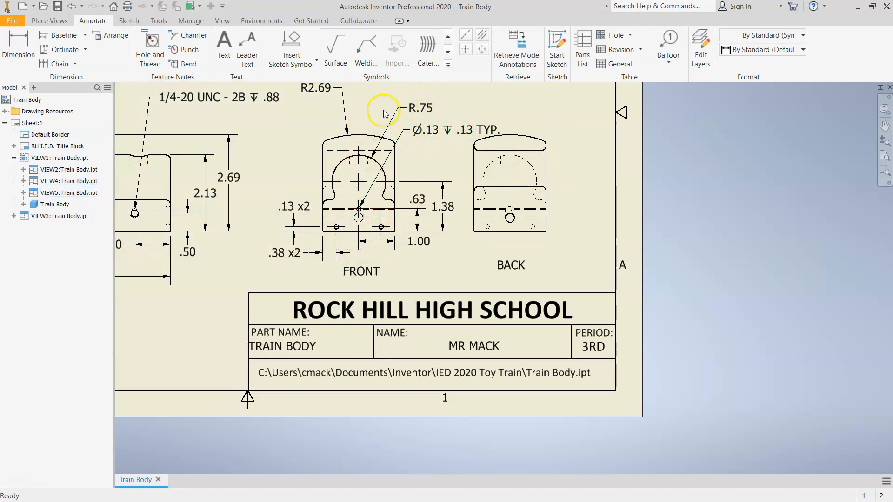
Move the round opening's radius dimension to the upper left of the FRONT view and shift the small hole's note up and left
click(412, 109)
drag(399, 109, 305, 141)
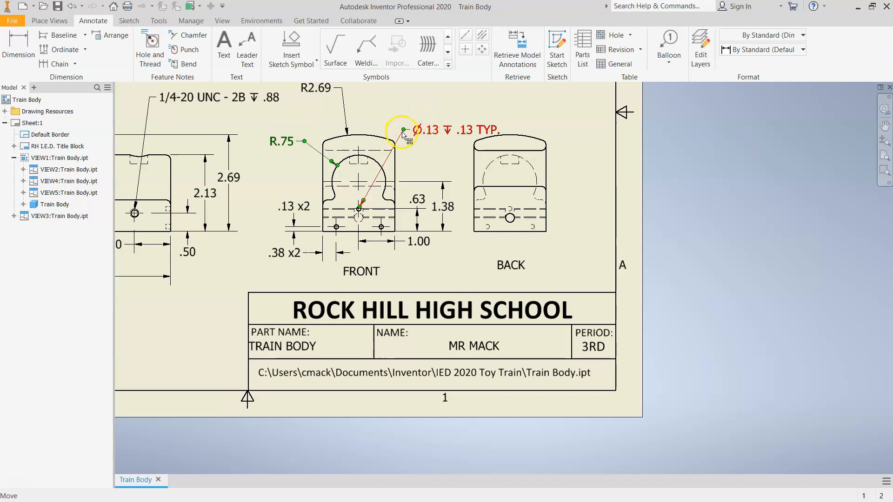
drag(403, 130, 379, 110)
click(432, 279)
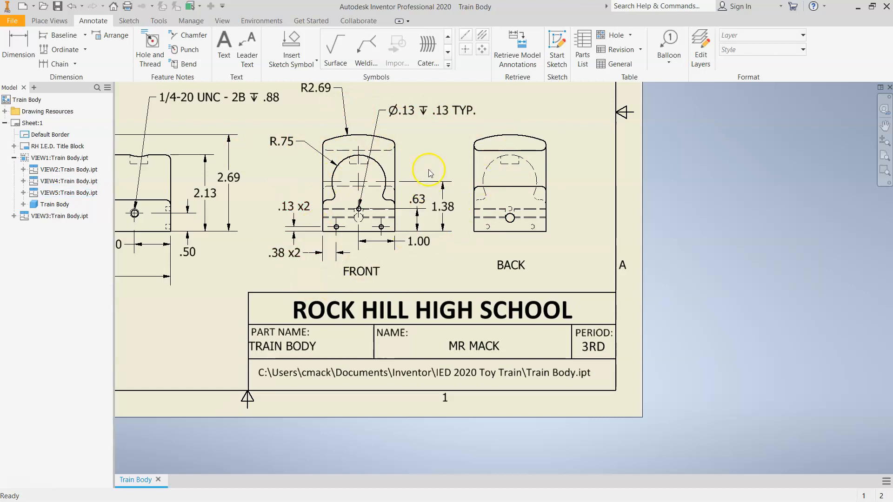
Examine the BACK view alongside the dimensioned FRONT view for features that still need annotation
click(351, 272)
scroll(450, 208, down, 2)
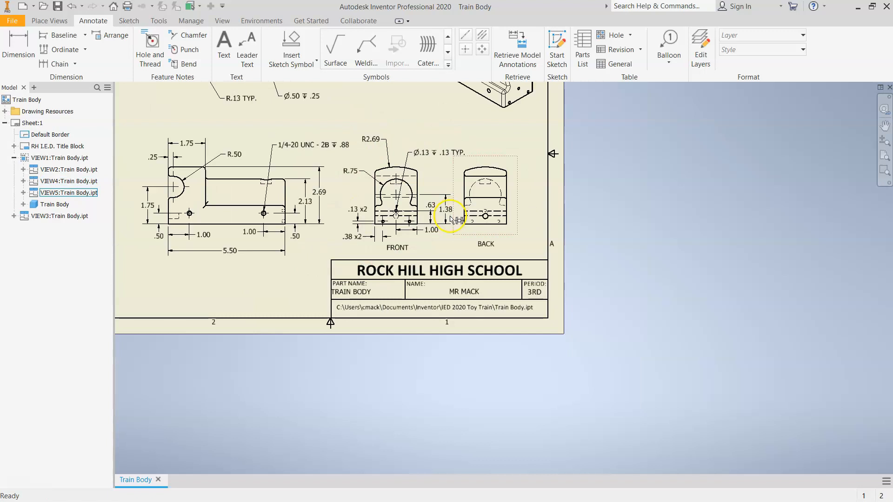
scroll(545, 211, up, 2)
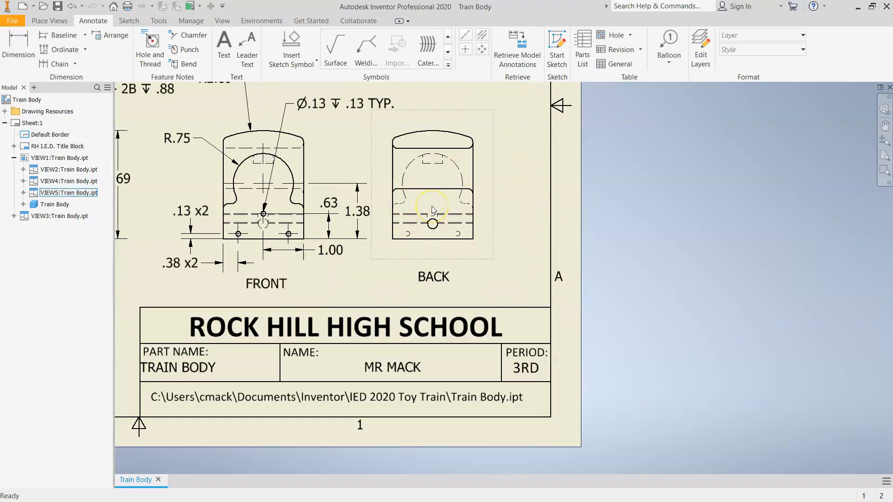
scroll(432, 210, down, 5)
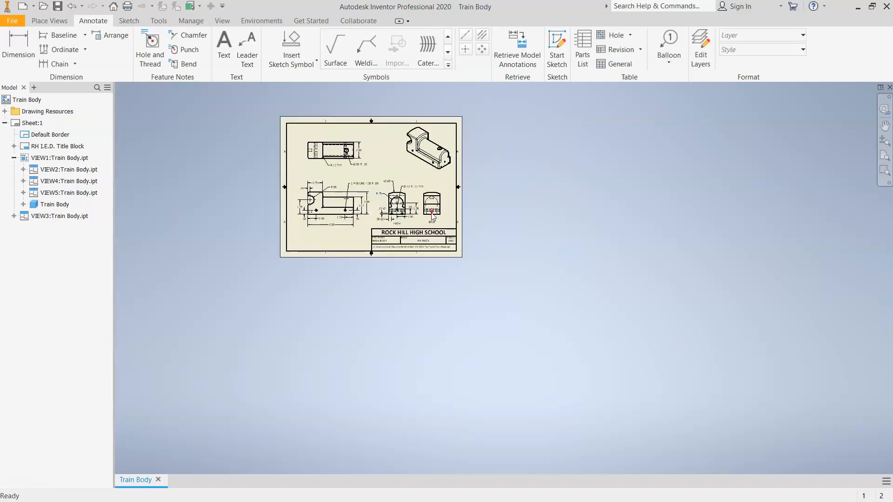
scroll(432, 216, up, 2)
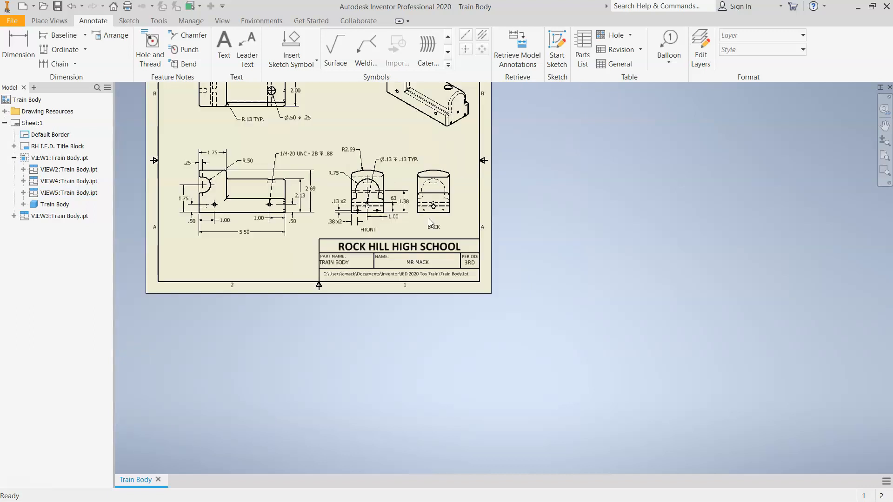
scroll(429, 219, up, 2)
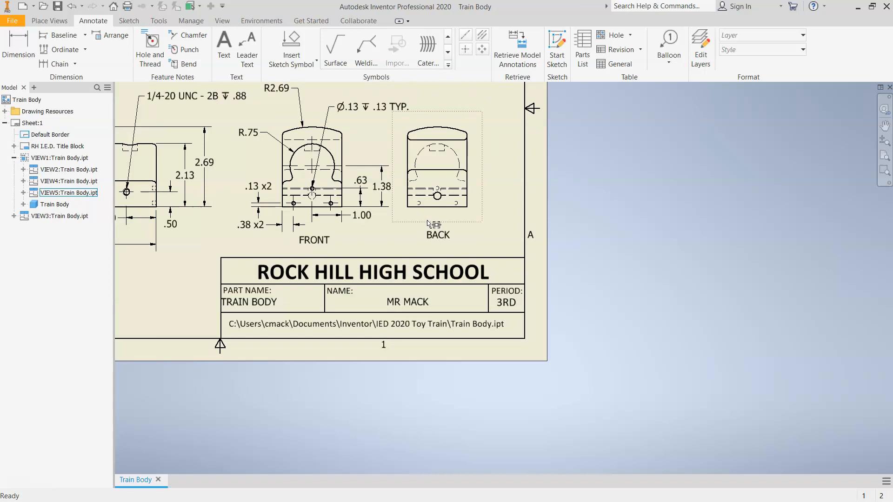
click(508, 200)
scroll(486, 182, up, 2)
scroll(440, 186, down, 1)
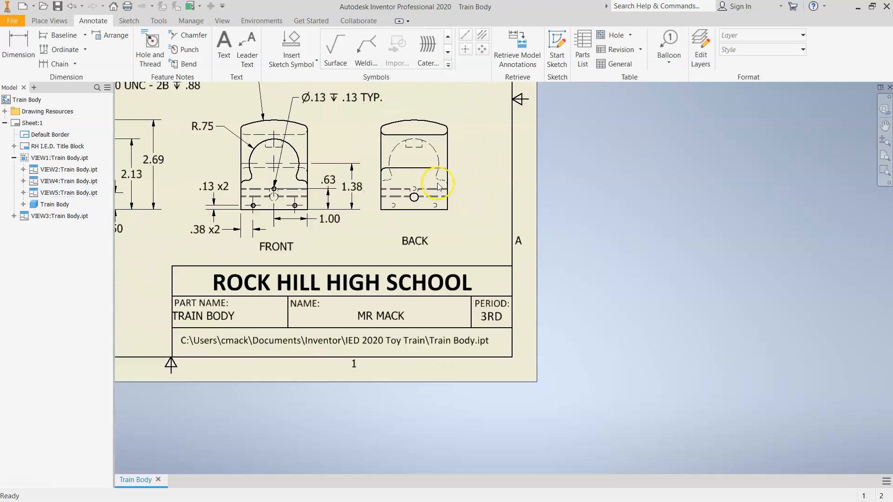
scroll(438, 191, down, 1)
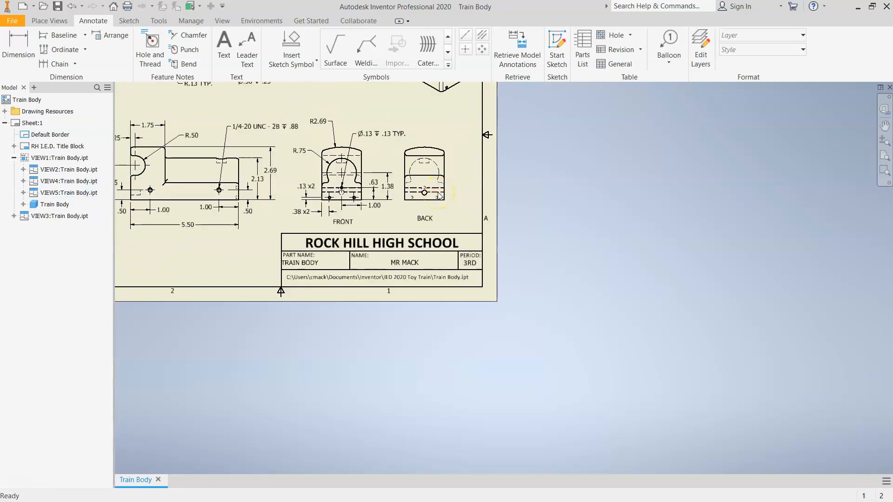
scroll(440, 195, up, 2)
scroll(444, 188, down, 1)
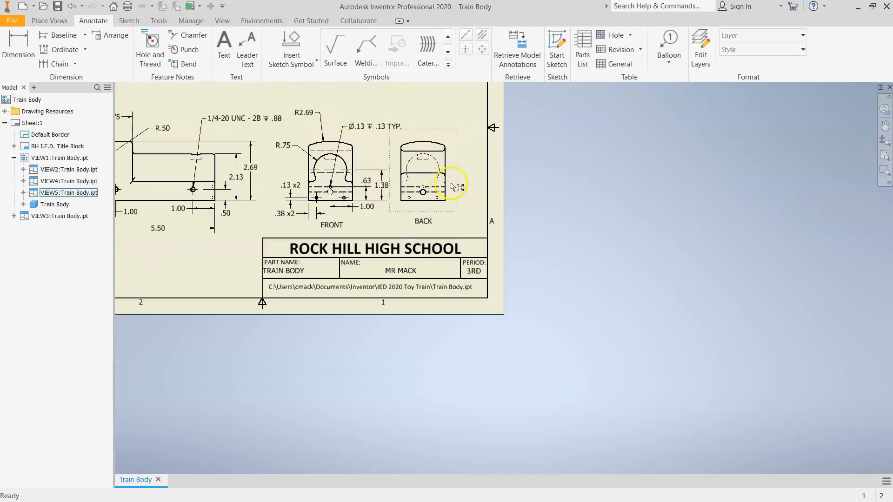
scroll(459, 163, up, 2)
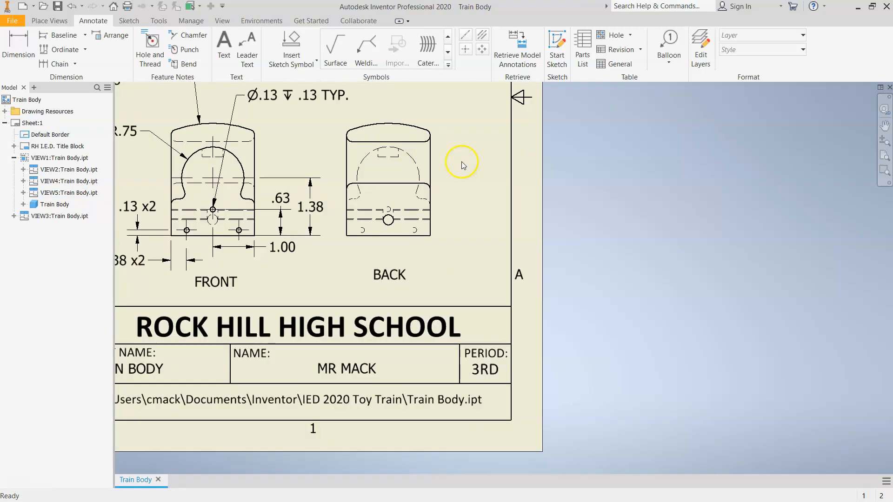
Add a hole note to the solid round hole in the BACK view, placing its text above and to the right
click(150, 49)
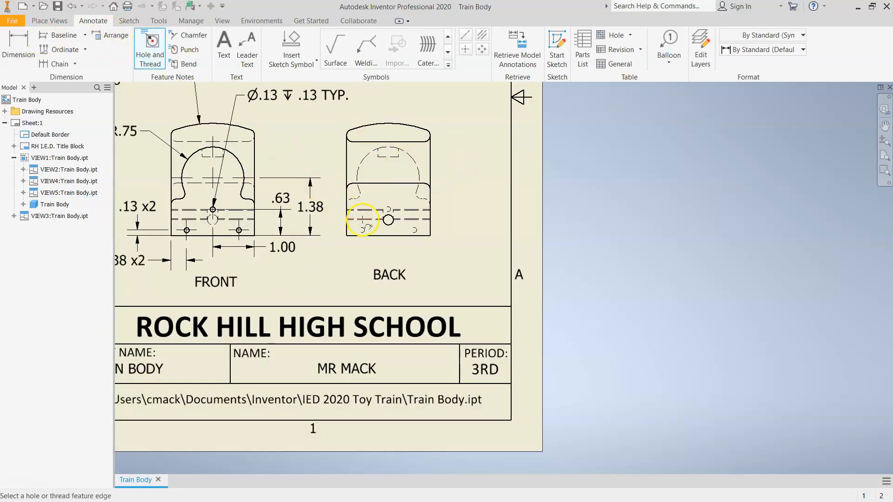
click(390, 221)
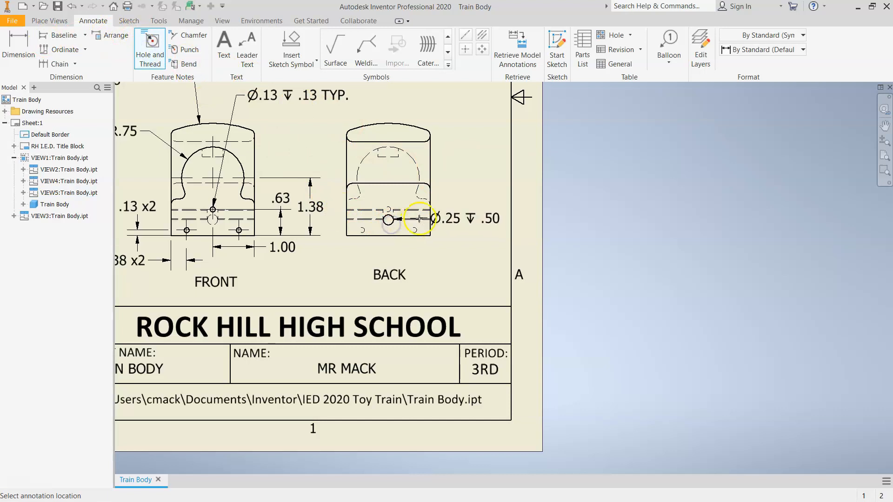
click(412, 97)
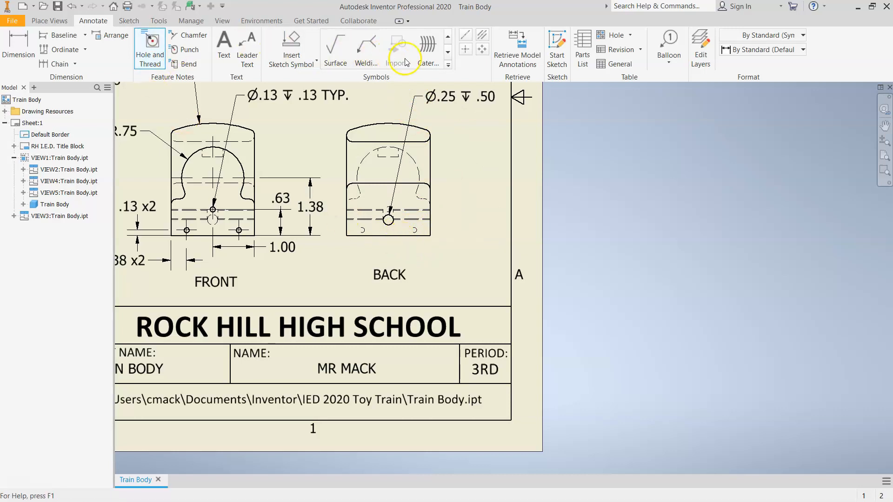
Dimension the BACK view hole's height from the bottom edge, placing the dimension to the right of the view
click(468, 51)
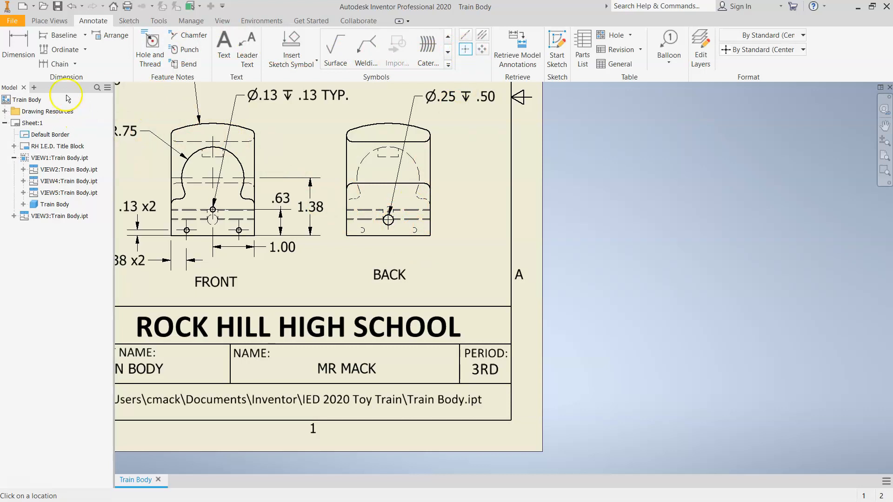
click(17, 42)
click(392, 223)
click(399, 235)
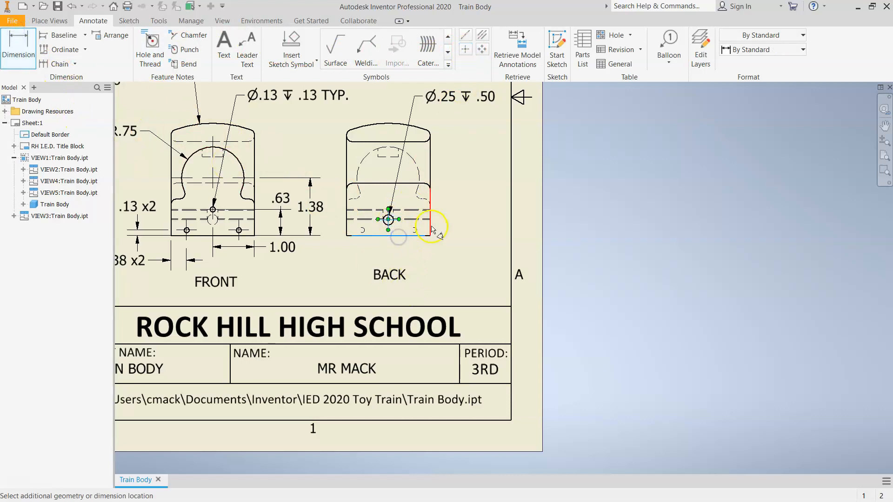
click(453, 226)
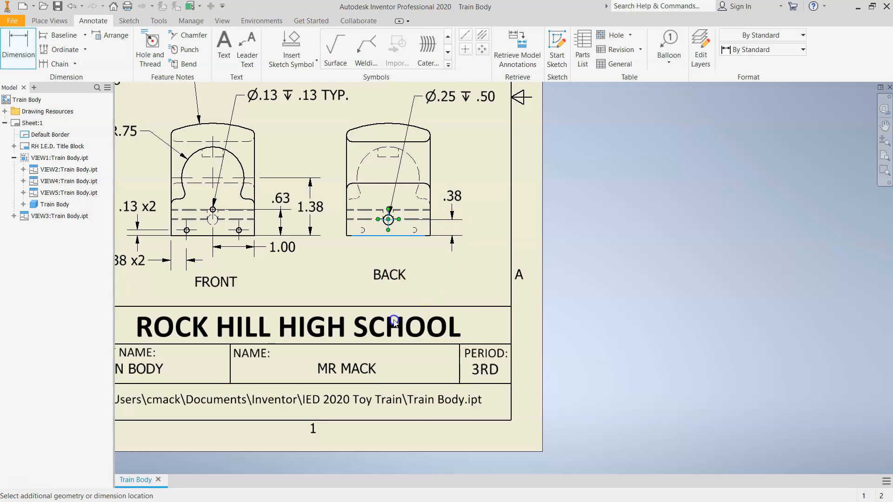
click(400, 286)
Dimension the horizontal distance from the BACK view hole to the view's right edge, placing it below the view
click(388, 224)
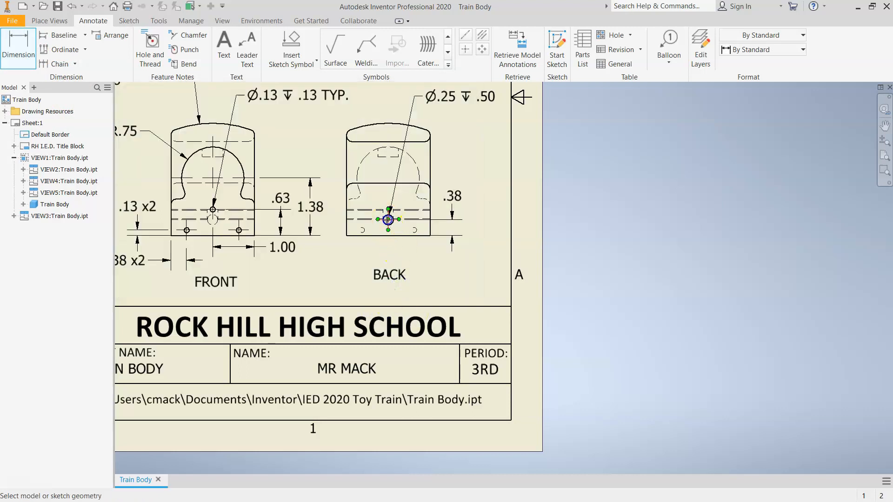
click(431, 214)
click(430, 215)
click(432, 255)
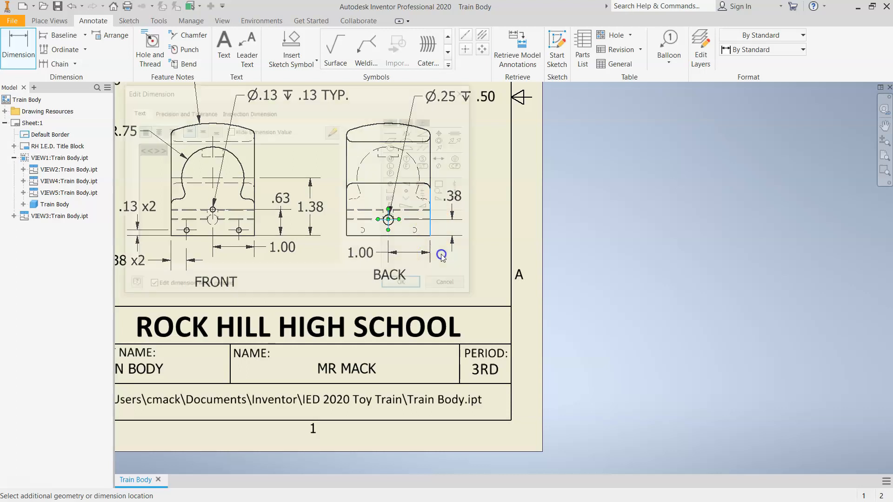
click(394, 283)
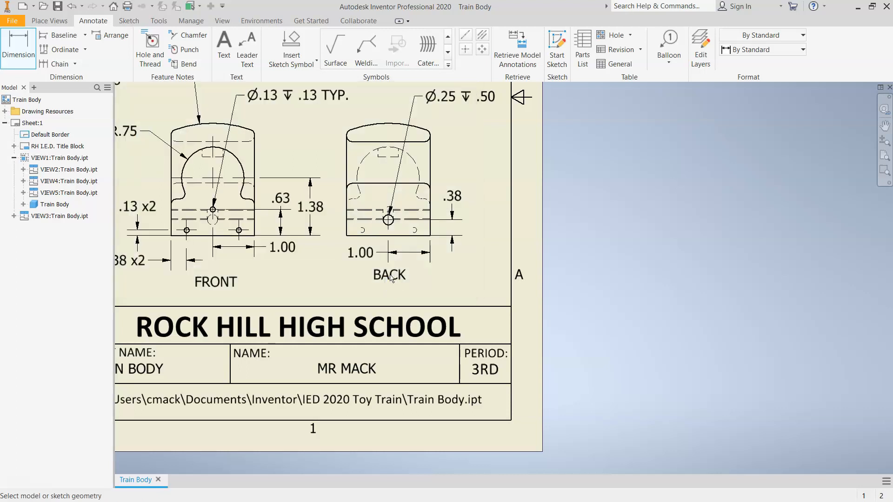
key(Escape)
Lower the BACK label and tidy the hole dimensions, moving the horizontal dimension's text to the right of its arrows
click(391, 276)
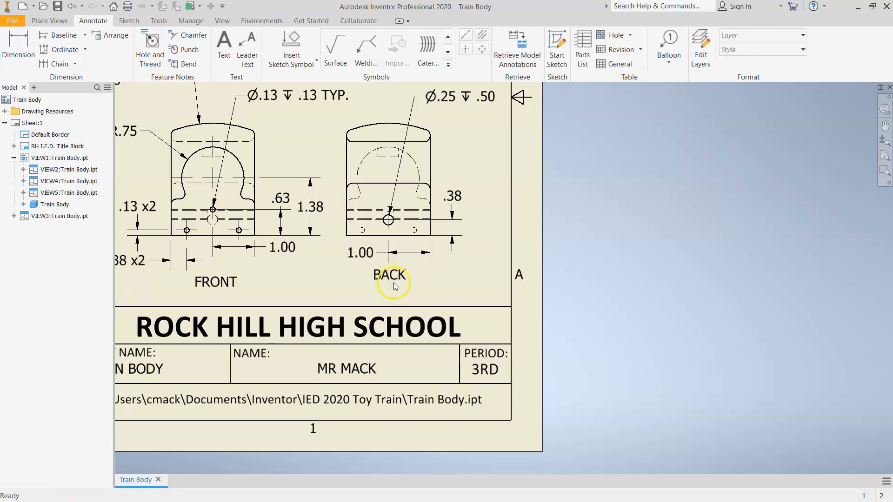
drag(393, 275, 392, 287)
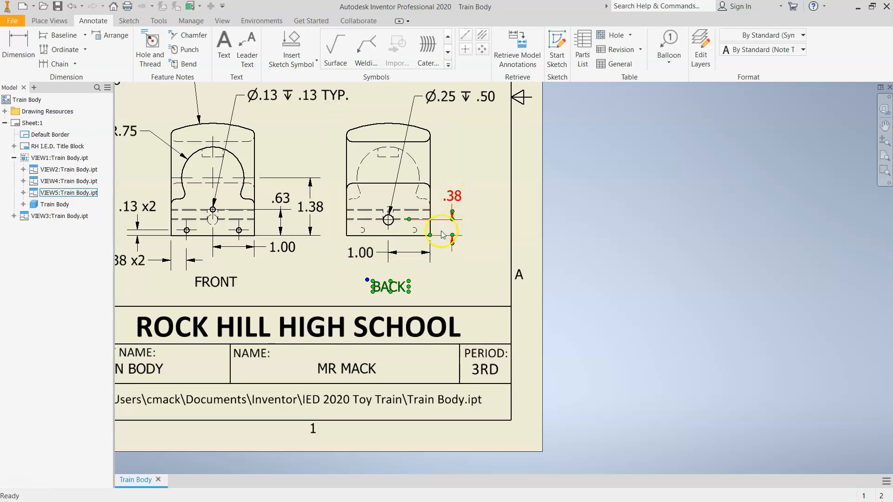
drag(458, 205, 452, 201)
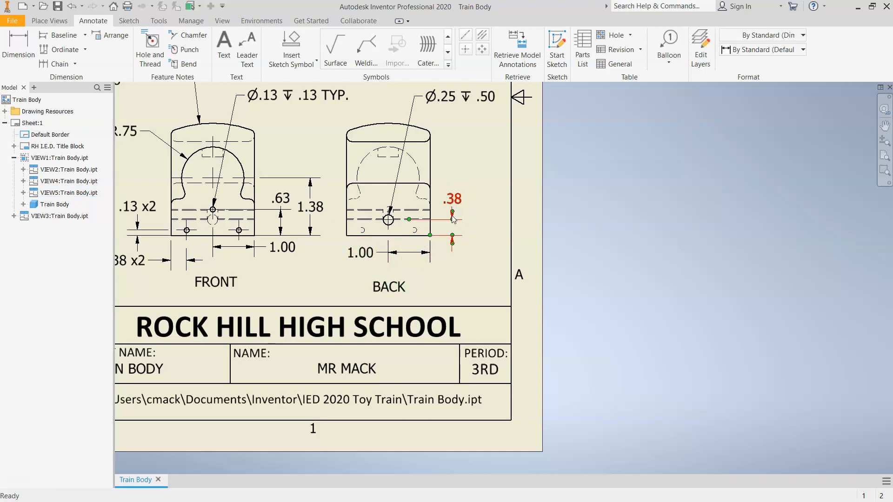
click(447, 261)
mouse_move(362, 256)
mouse_down()
mouse_move(434, 249)
mouse_move(458, 261)
mouse_up()
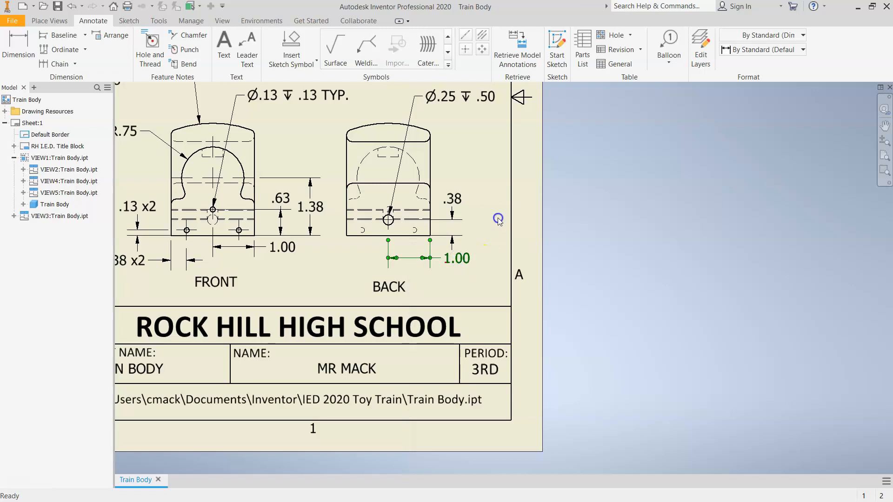
click(453, 204)
click(454, 275)
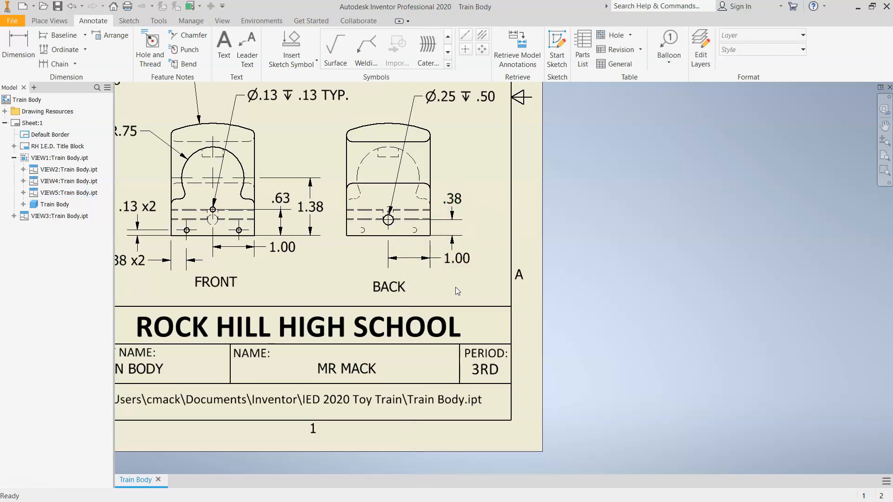
click(453, 193)
click(449, 218)
Move the side view's 2.69 and 2.13 height dimensions farther out to the right of the view
scroll(450, 217, up, 3)
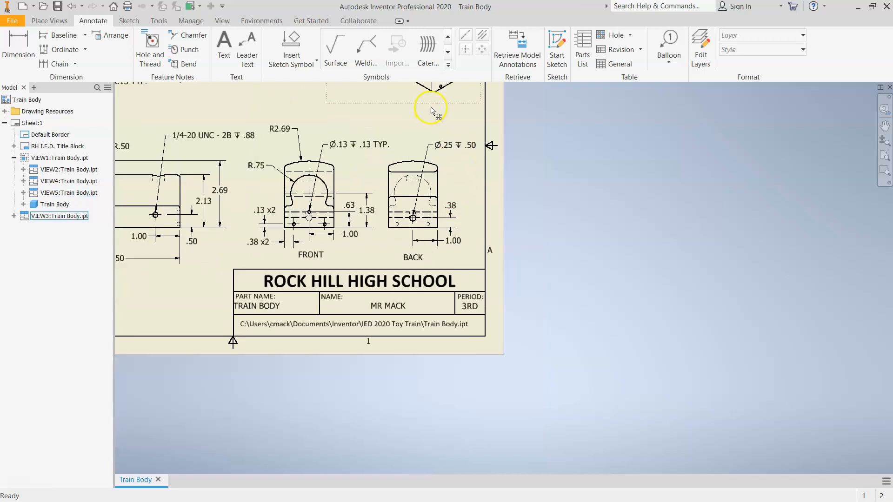
scroll(420, 160, up, 2)
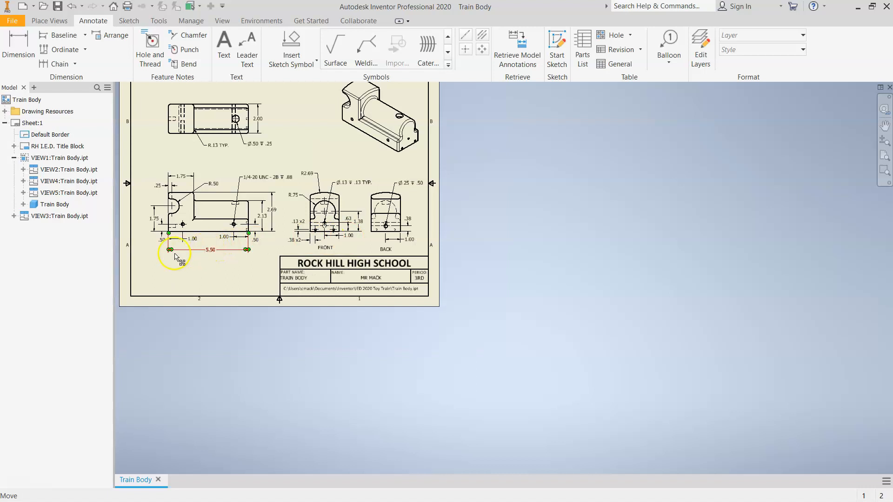
scroll(141, 234, down, 3)
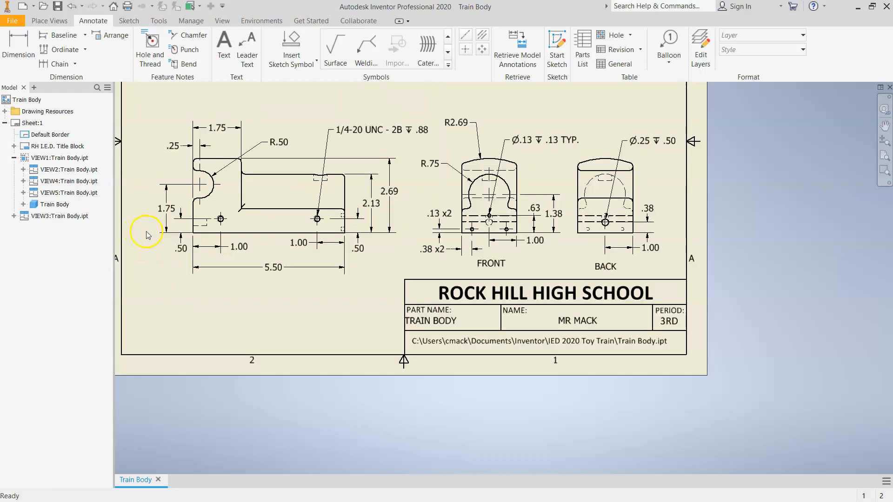
scroll(287, 218, down, 3)
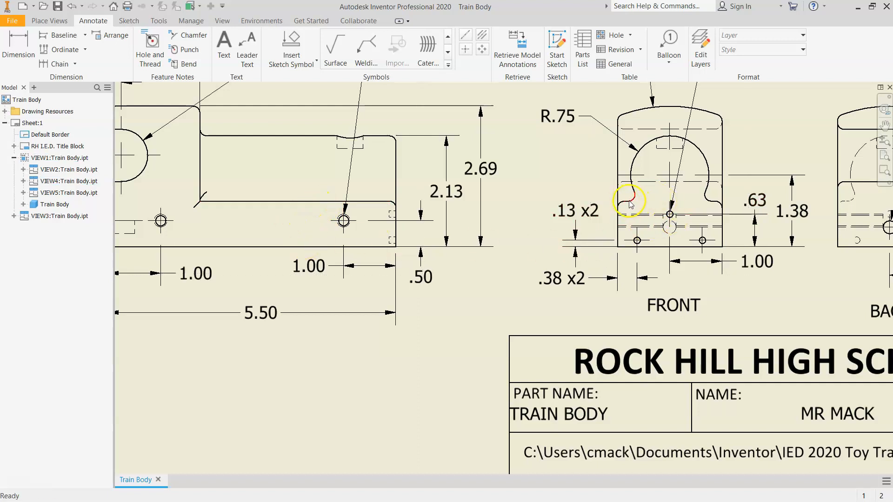
scroll(372, 246, up, 2)
scroll(350, 231, down, 2)
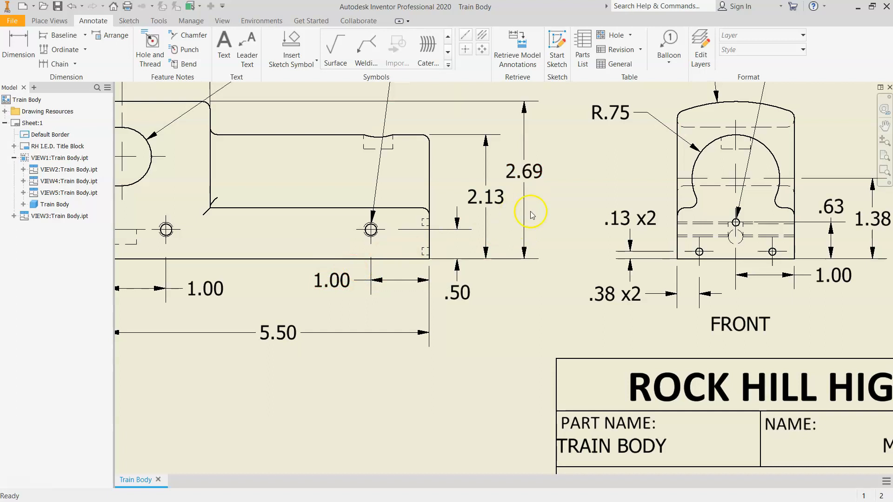
scroll(540, 257, up, 2)
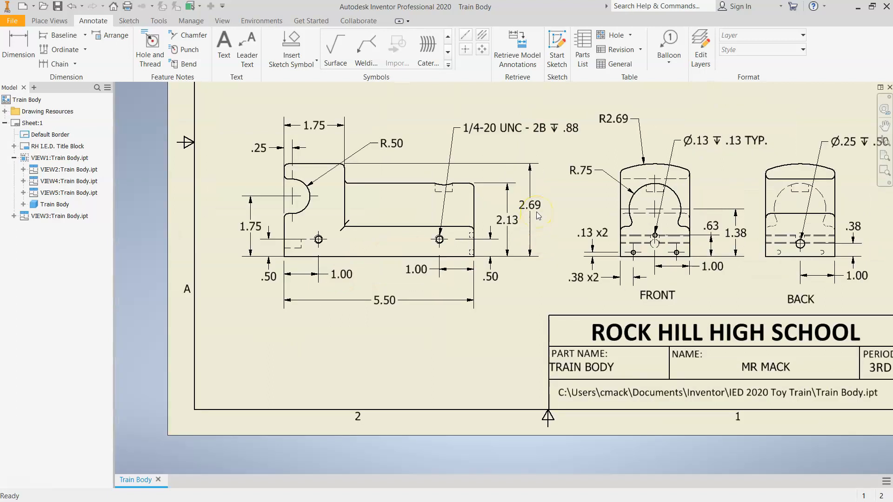
drag(537, 207, 530, 230)
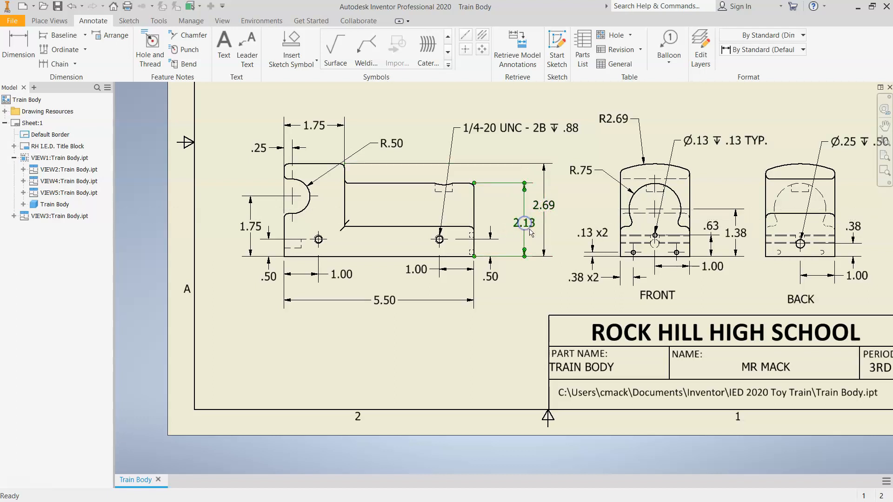
click(522, 266)
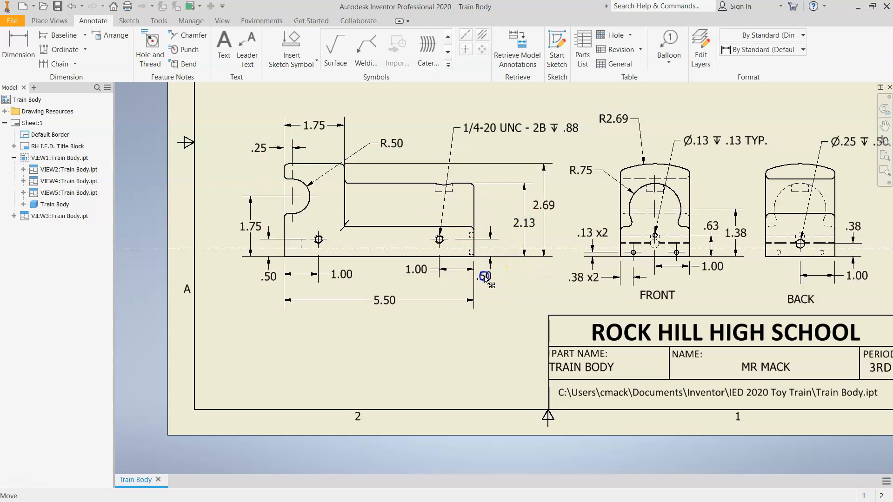
Adjust the right hole's height dimension in the side view and space the two taller height dimensions slightly farther out
click(491, 277)
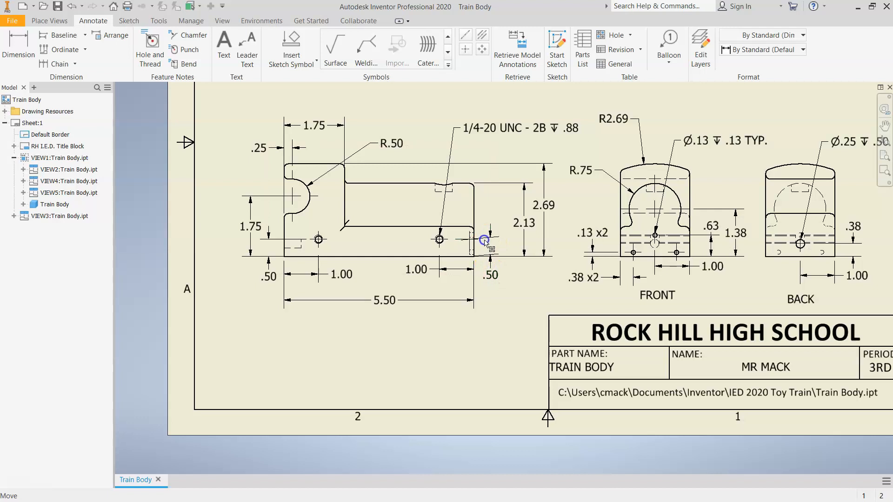
click(494, 272)
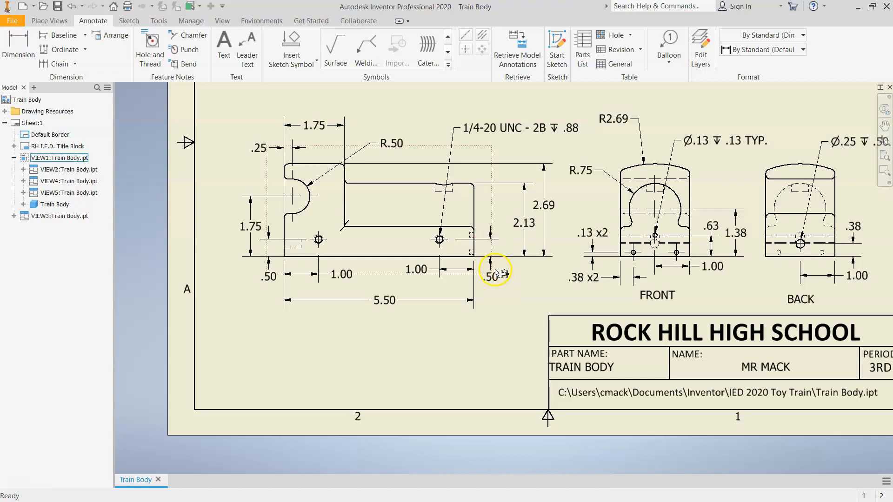
drag(492, 277, 490, 278)
click(545, 198)
drag(547, 198, 557, 196)
click(525, 223)
drag(525, 224, 530, 223)
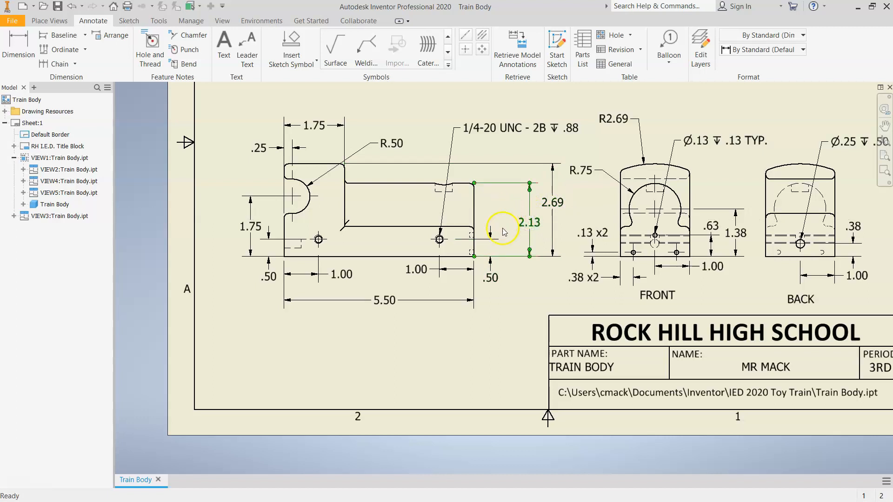
Dimension the height of the side view's lower horizontal edge from the base, placing it inside the 2.13 height dimension
click(18, 46)
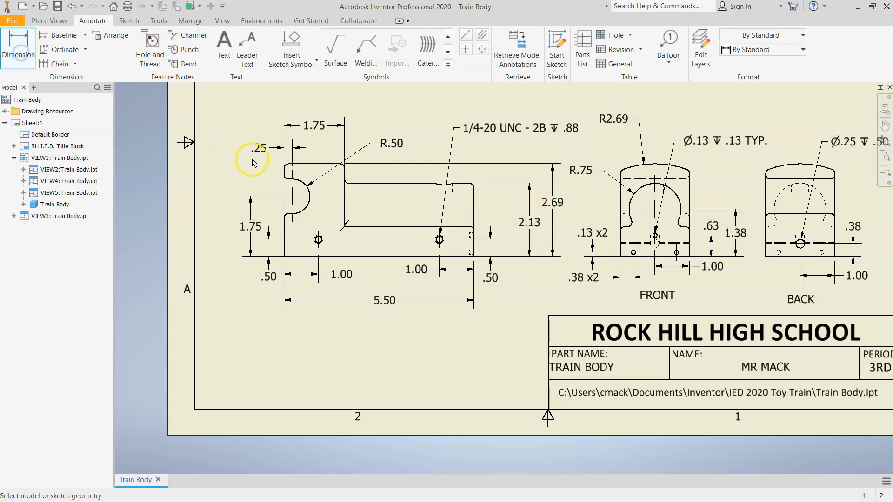
click(392, 227)
click(398, 256)
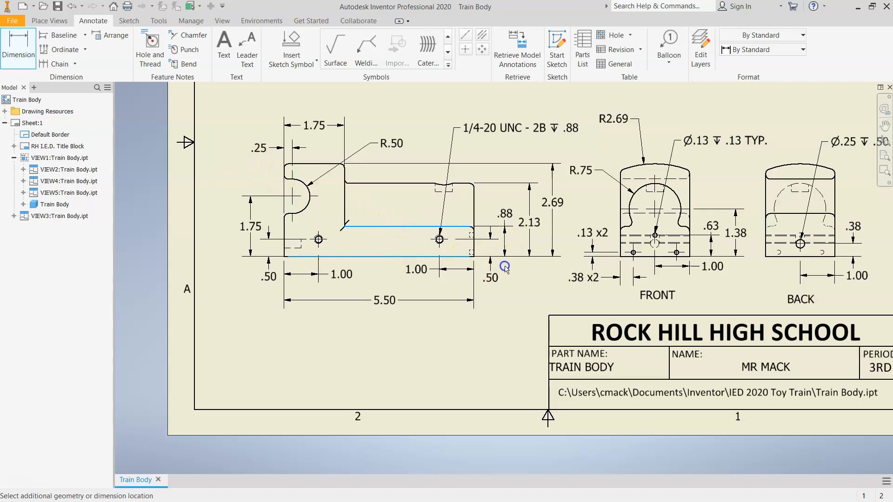
click(501, 304)
click(406, 285)
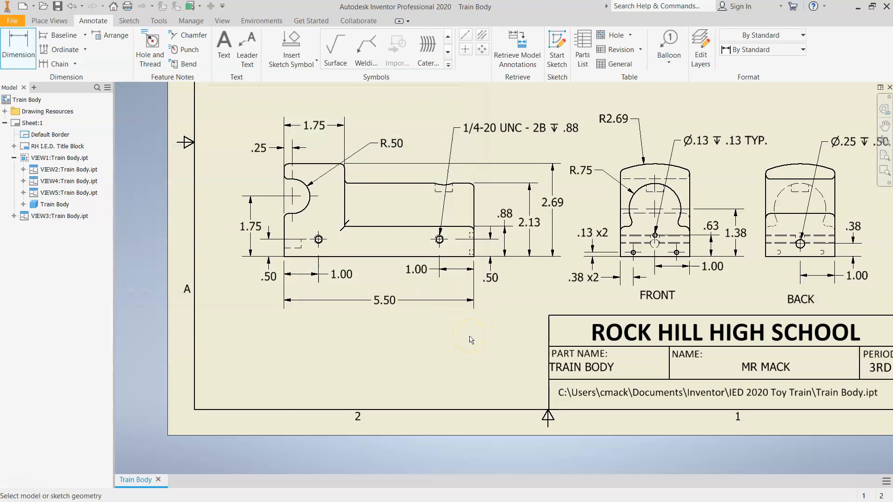
Check the side, FRONT and BACK views and the whole sheet for missing or crowded dimensions
scroll(511, 301, down, 3)
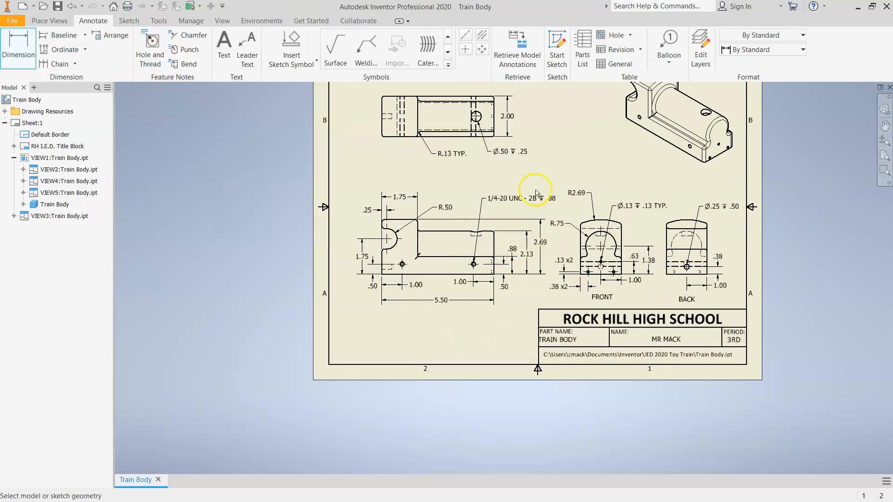
scroll(823, 293, up, 3)
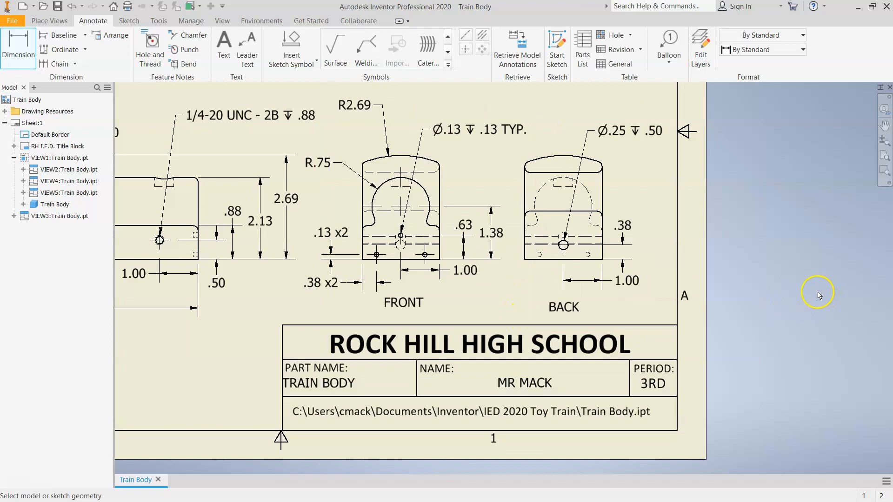
scroll(779, 291, down, 2)
scroll(683, 297, up, 2)
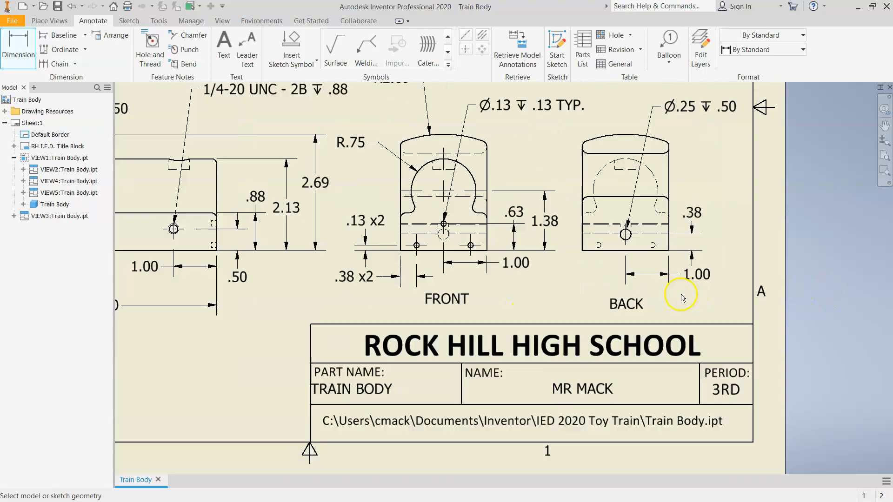
scroll(687, 277, down, 2)
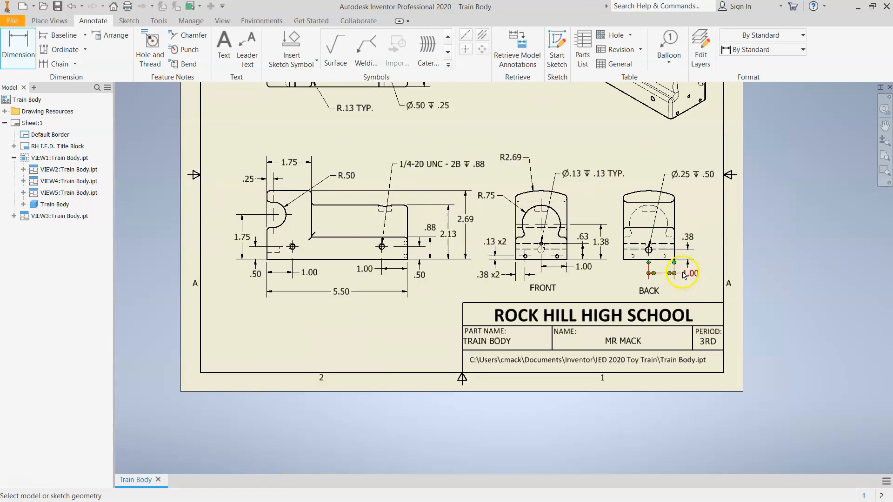
scroll(603, 269, down, 1)
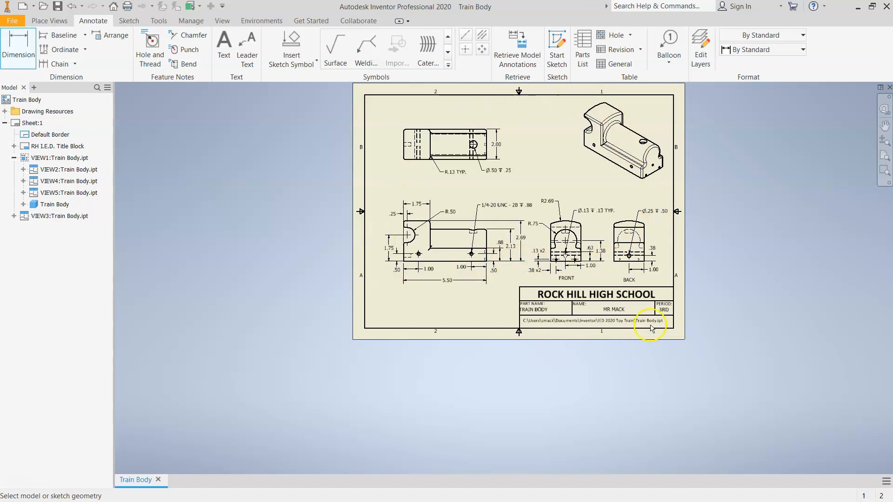
End dimensioning and shift the side view, with its aligned top view, slightly left on the sheet
click(678, 315)
key(Escape)
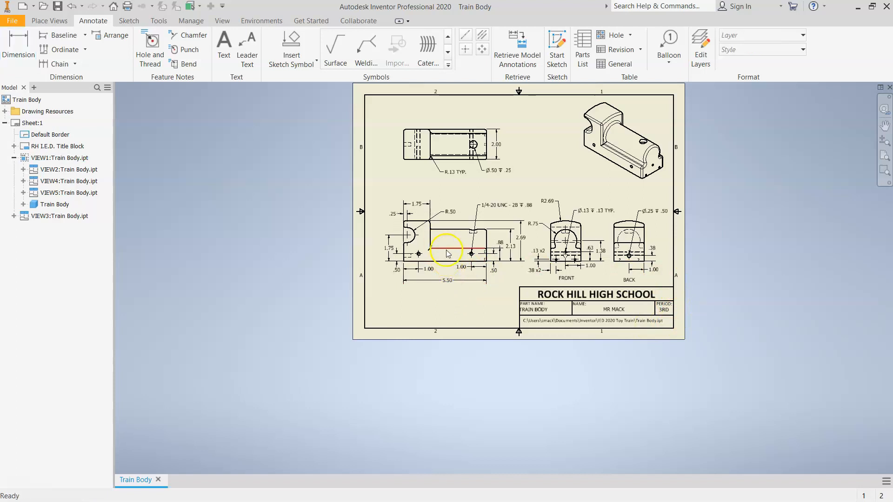
drag(448, 271, 441, 268)
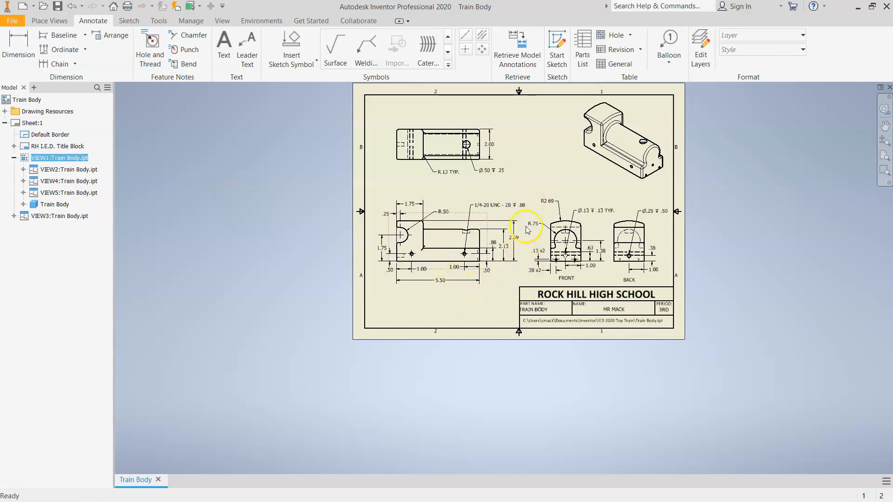
Save the drawing in the IED 2020 Toy Train folder as an Inventor drawing file (.idw) named Train Body Drawing Sheet
click(434, 325)
click(442, 327)
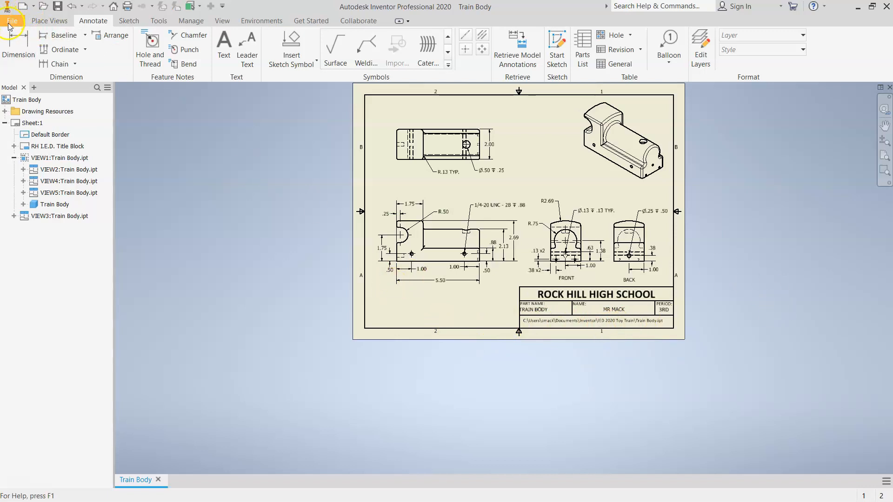
click(57, 7)
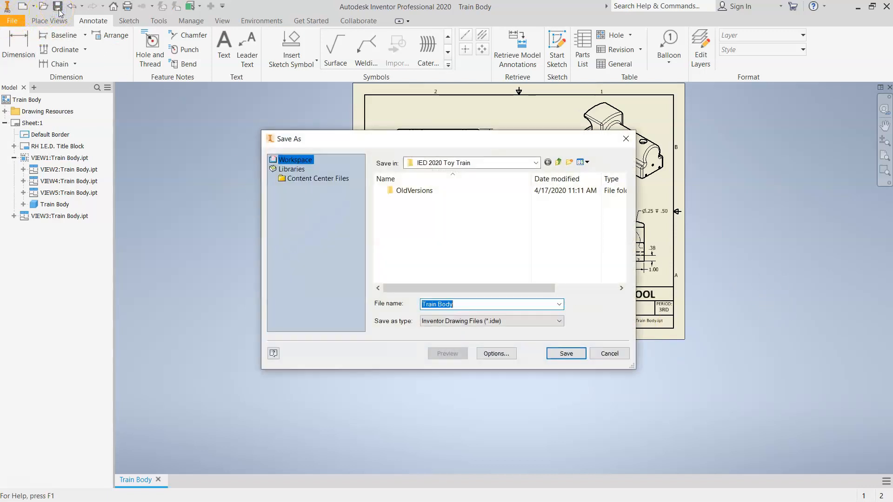
click(493, 309)
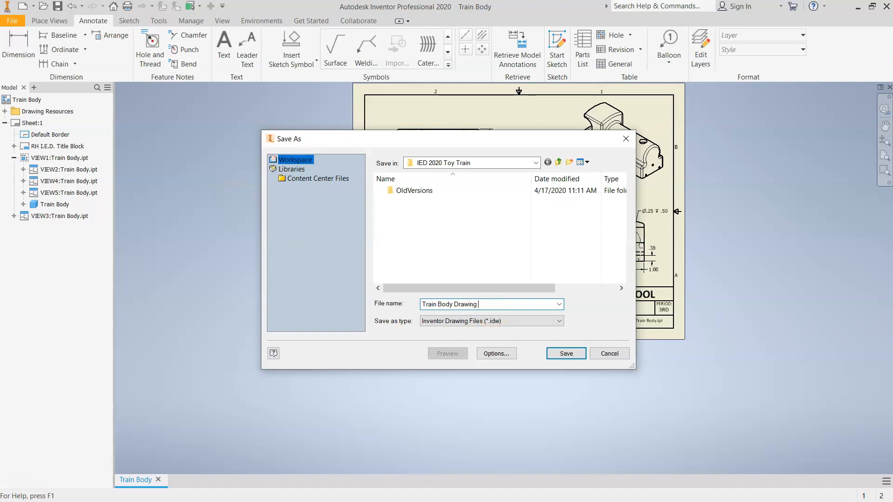
text(Drawing Sheet)
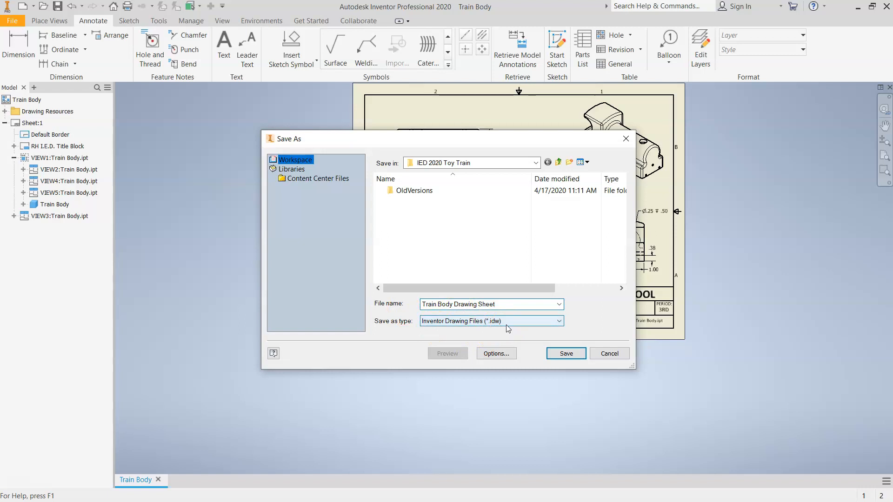
click(567, 353)
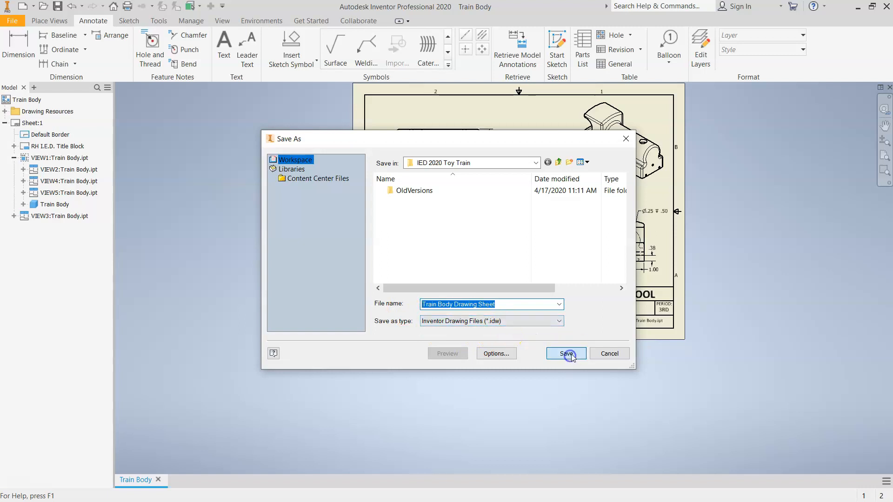
click(12, 21)
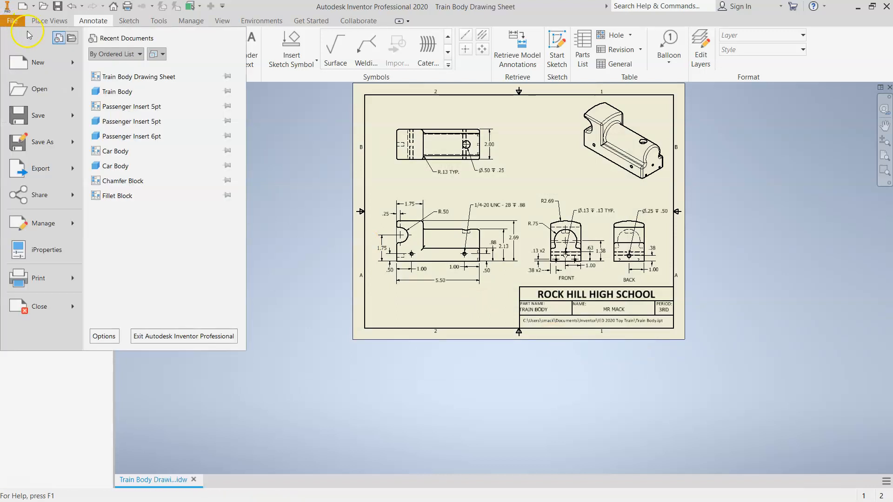
click(55, 144)
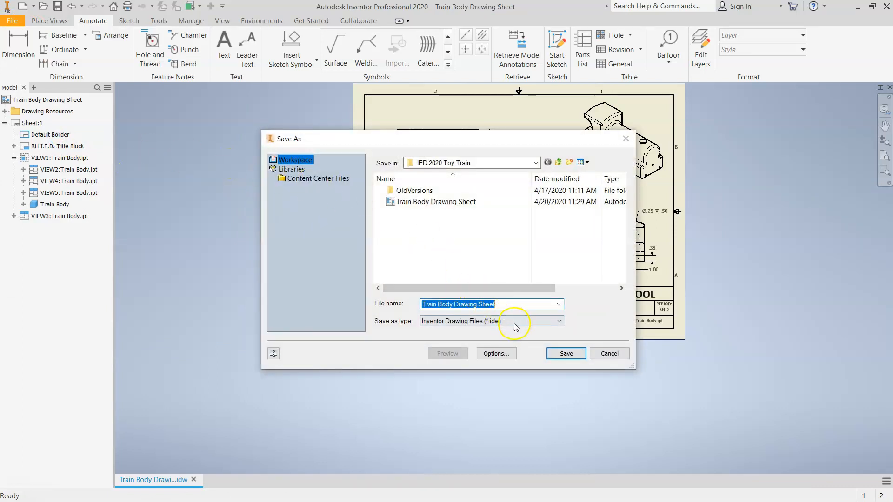
click(514, 323)
click(515, 330)
click(526, 304)
click(609, 353)
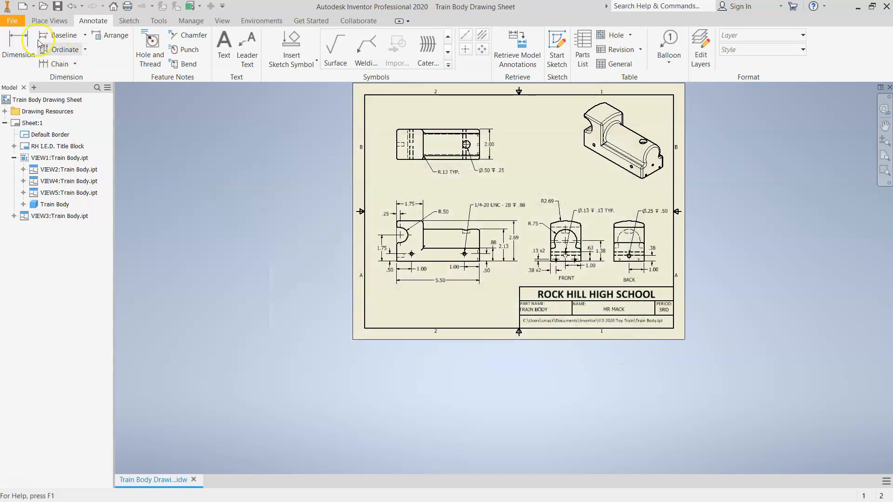
Export the drawing sheet as a PDF named Train Body Drawing Sheet into the IED 2020 Toy Train folder
click(12, 22)
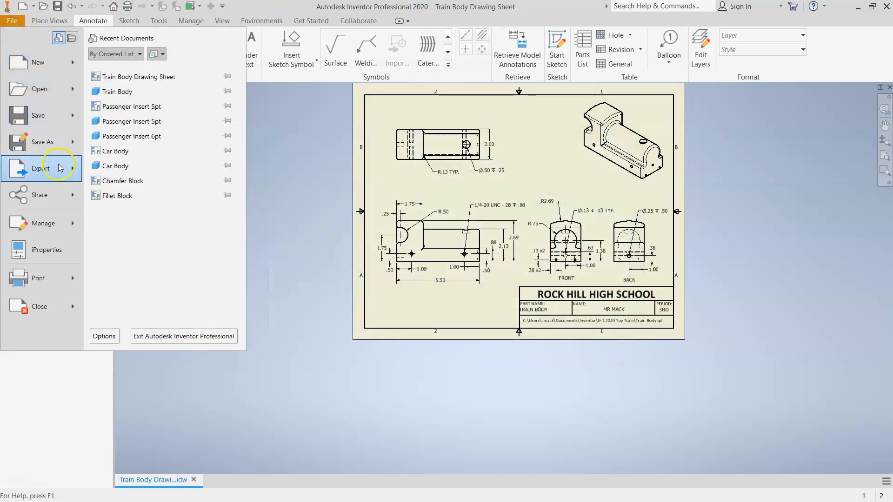
click(52, 175)
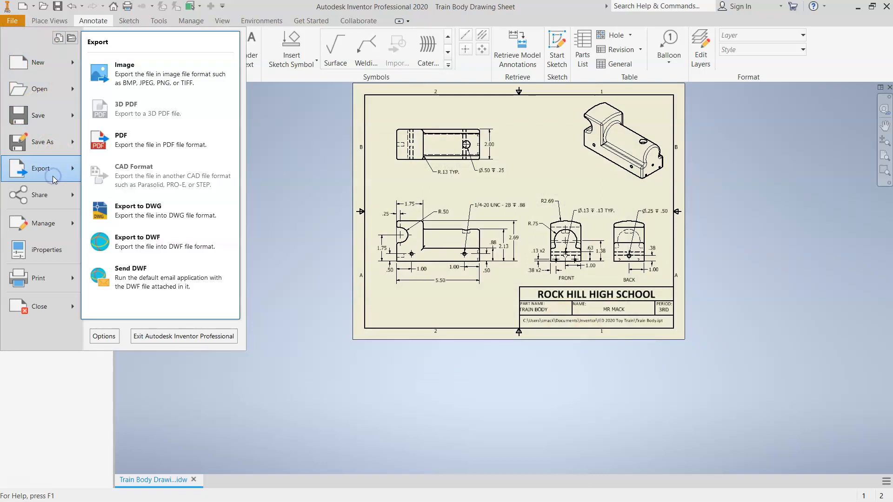
click(171, 135)
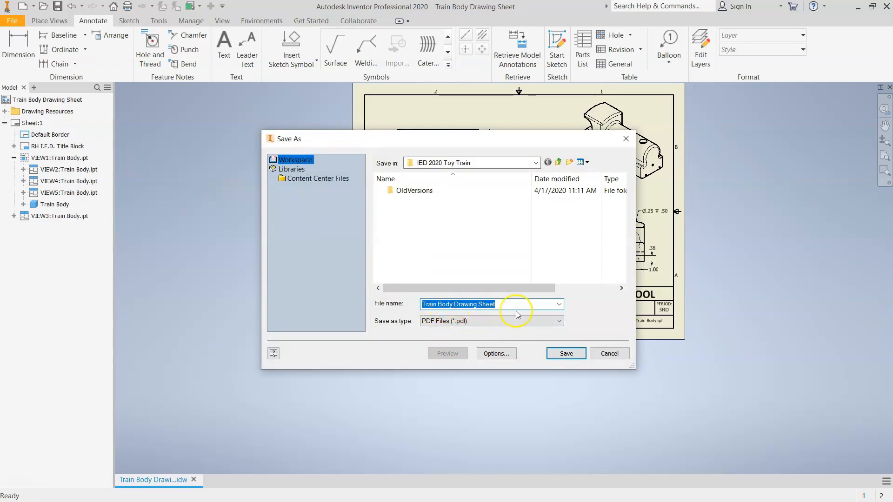
click(567, 355)
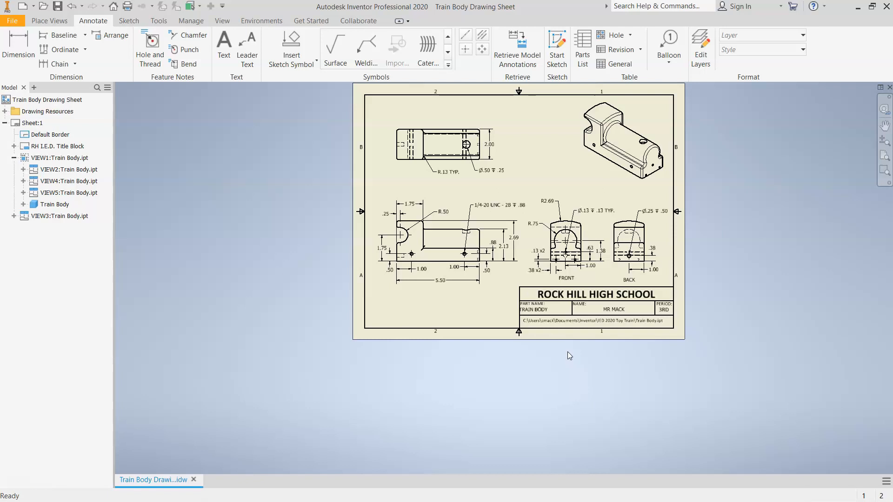
scroll(567, 354, up, 3)
scroll(732, 261, down, 3)
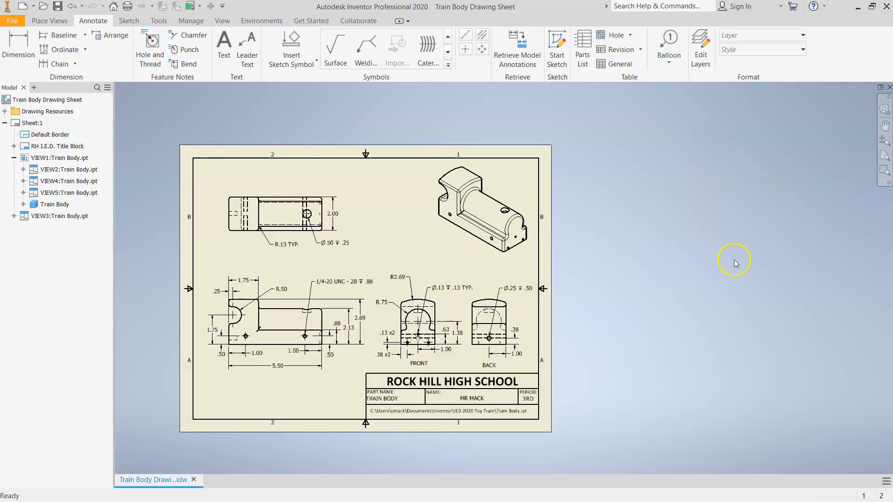